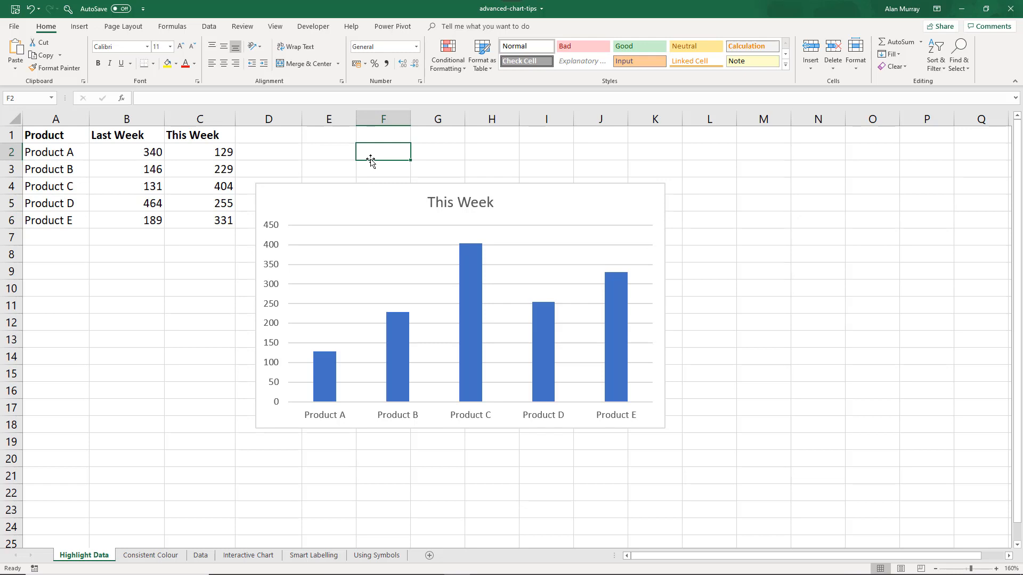
- Delete the existing This Week column chart and enter the heading "Highlight?" in cell D1
click(357, 190)
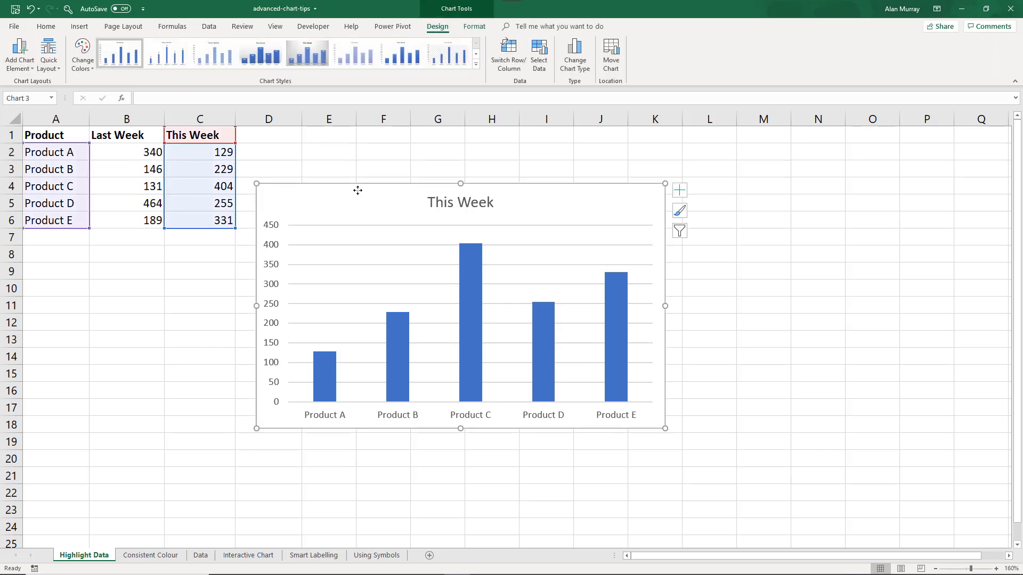
key(Delete)
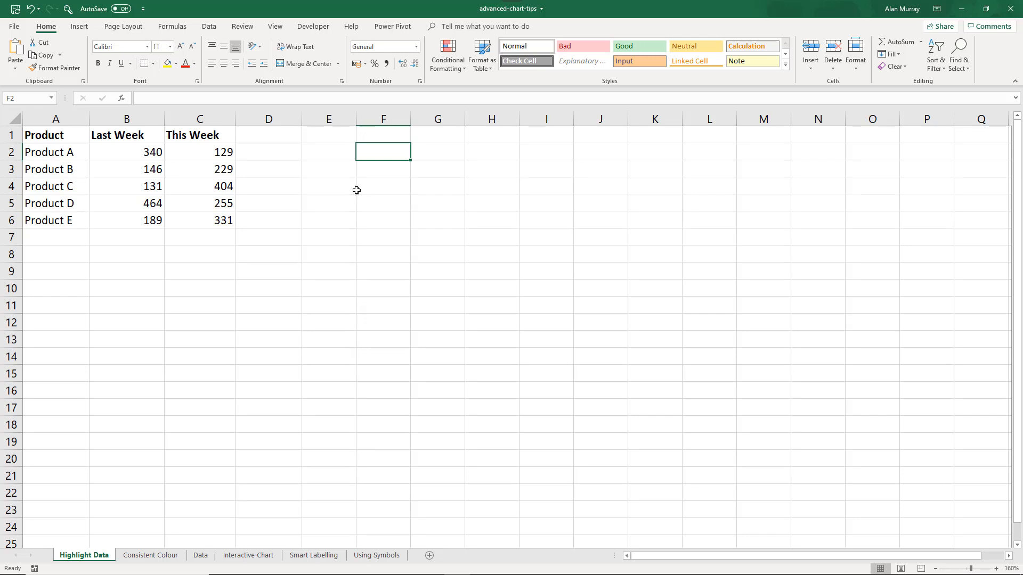
click(286, 139)
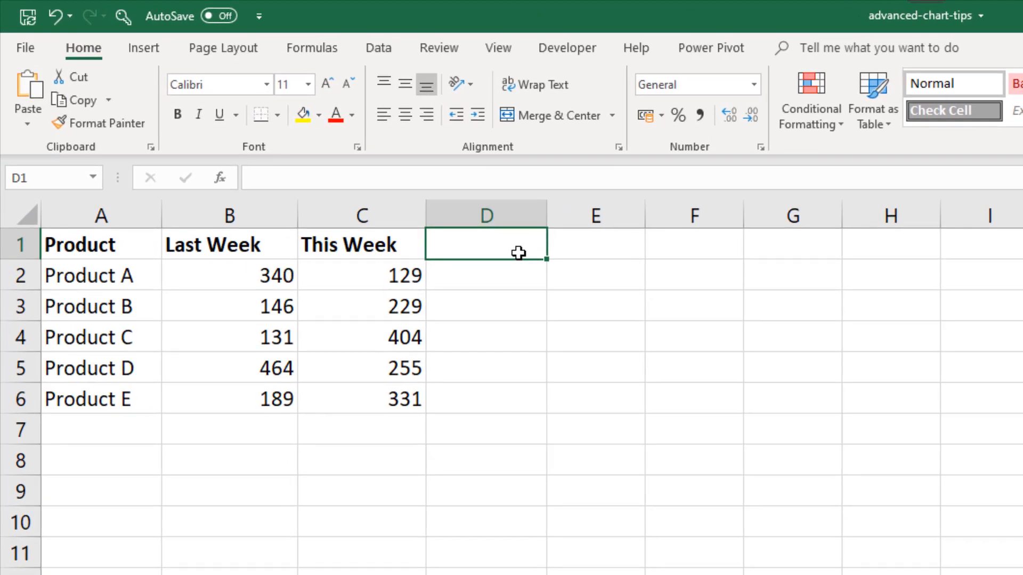
text(Highlight?)
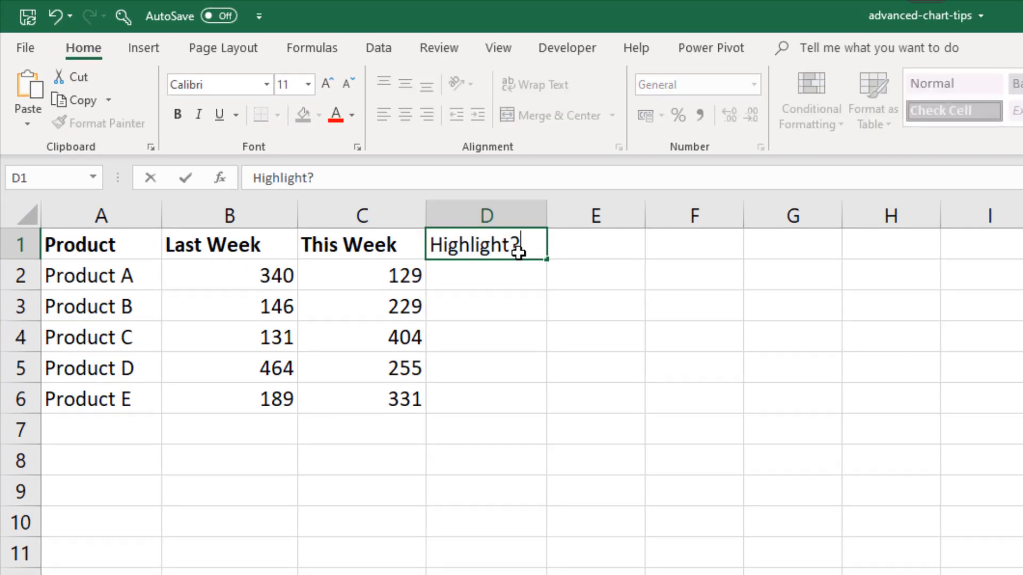
key(Return)
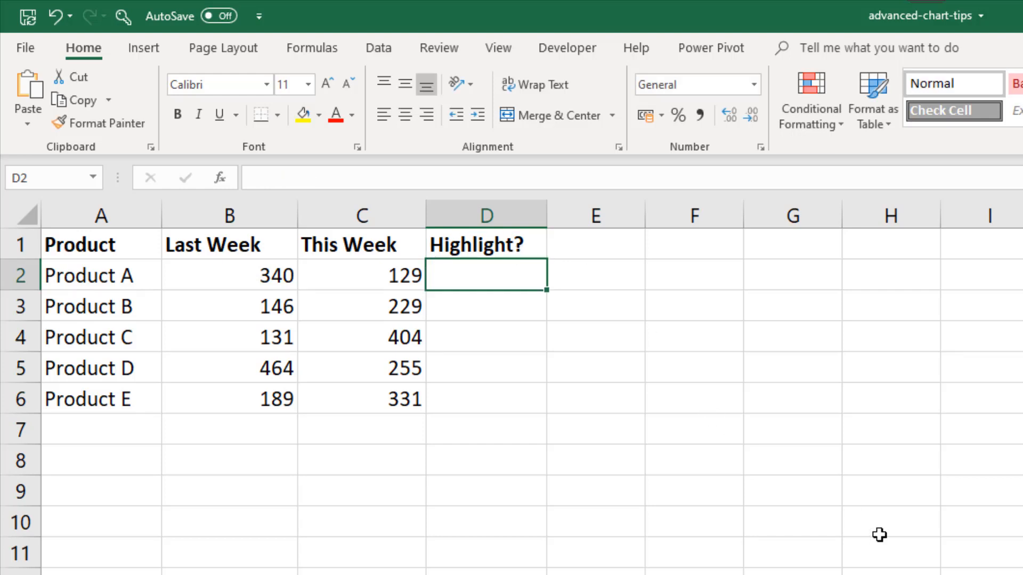
- Enter the formula =IF(C2>=B2,C2,NA()) in cell D2 and fill it down to D6
text(=if()
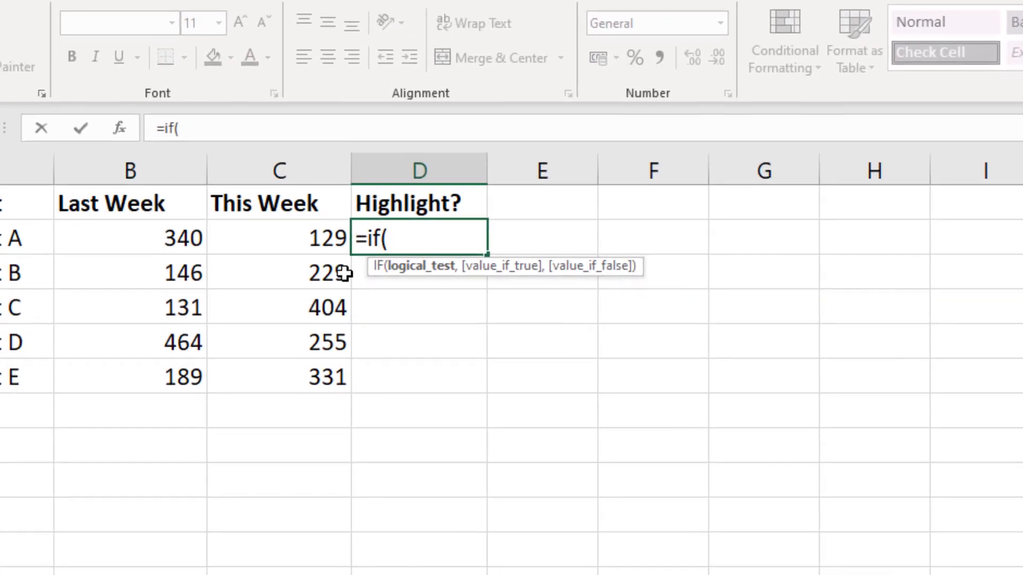
click(387, 283)
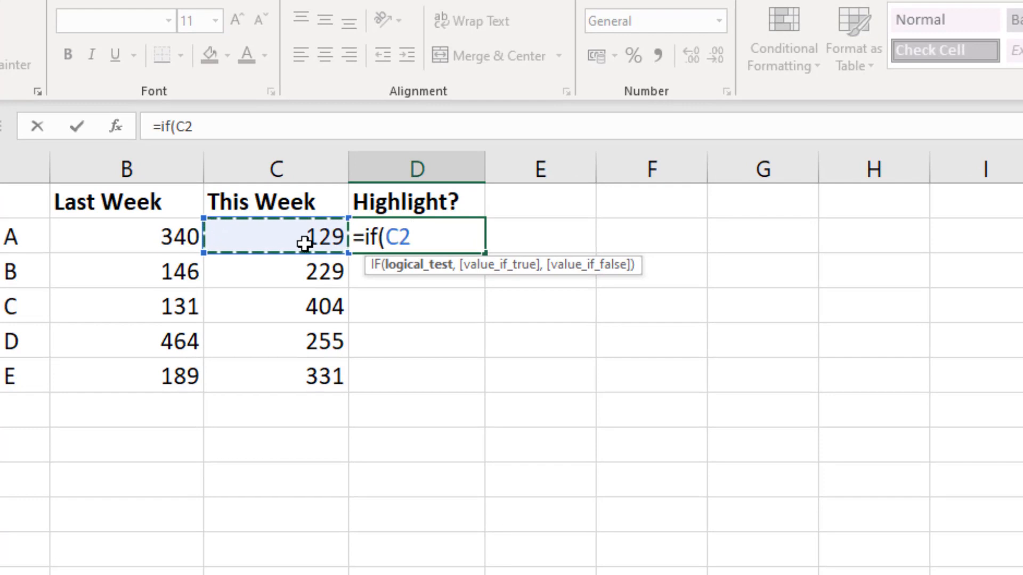
text(>=)
click(154, 233)
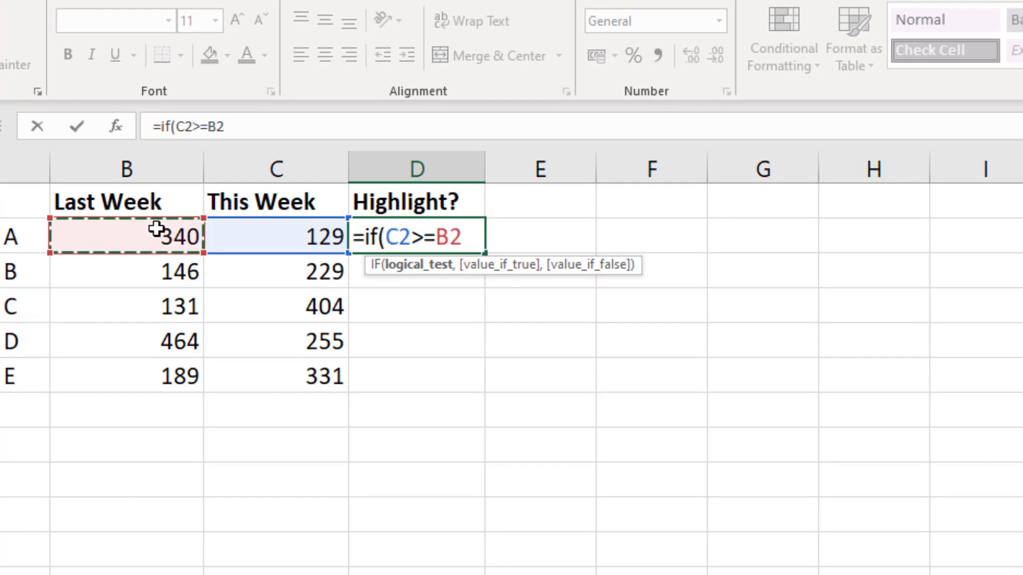
text(,)
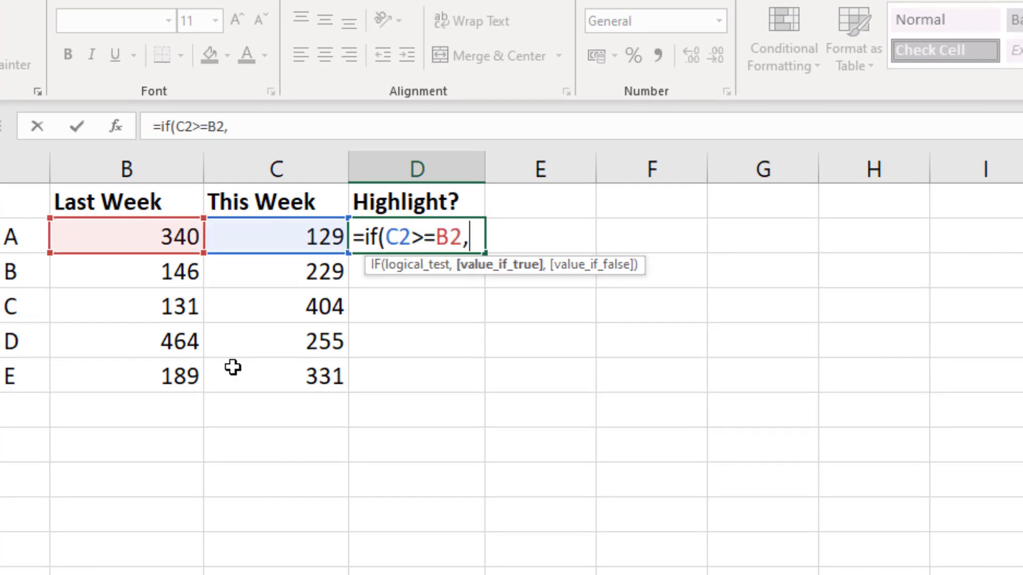
click(276, 235)
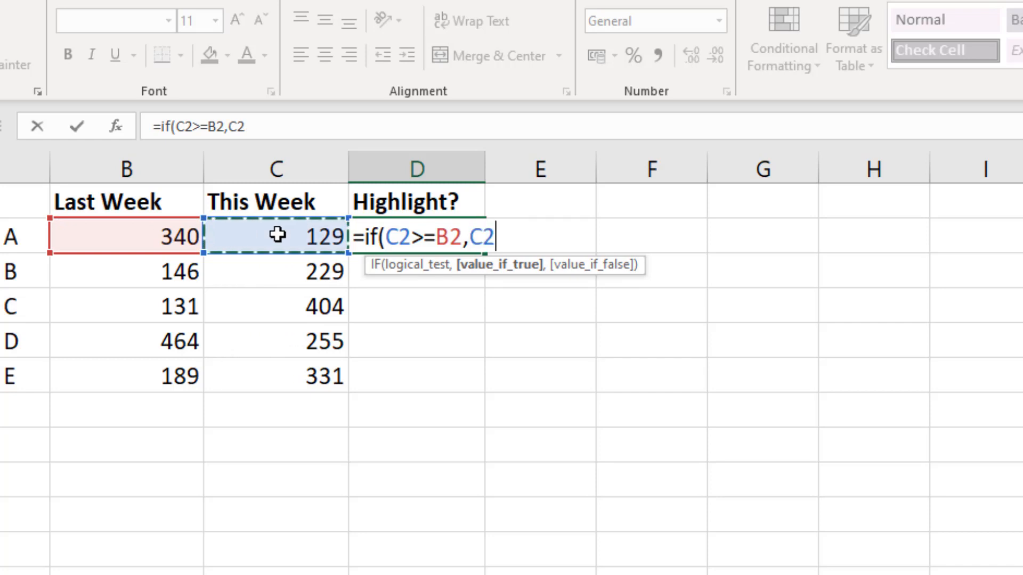
text(,NA())
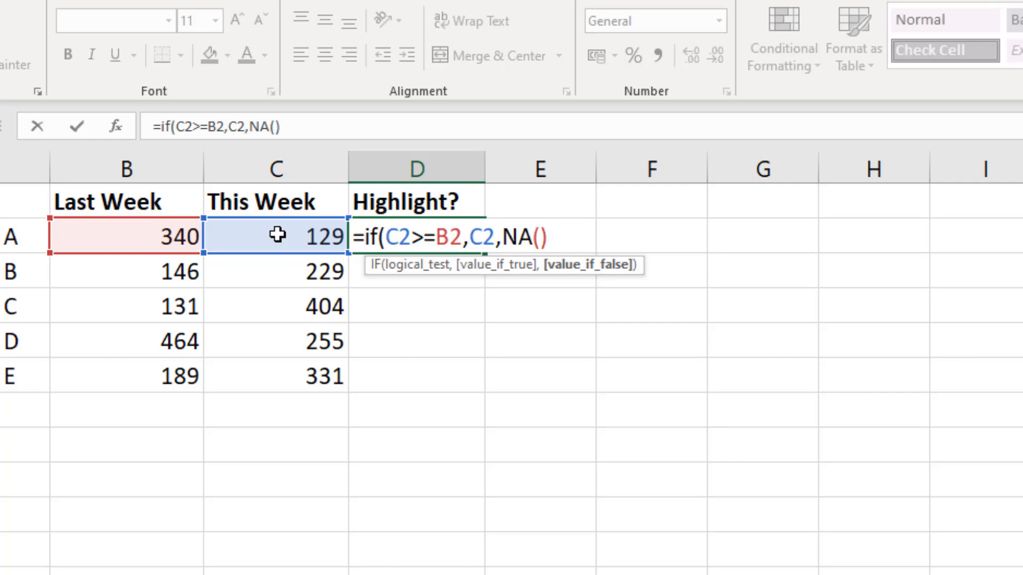
text())
key(Return)
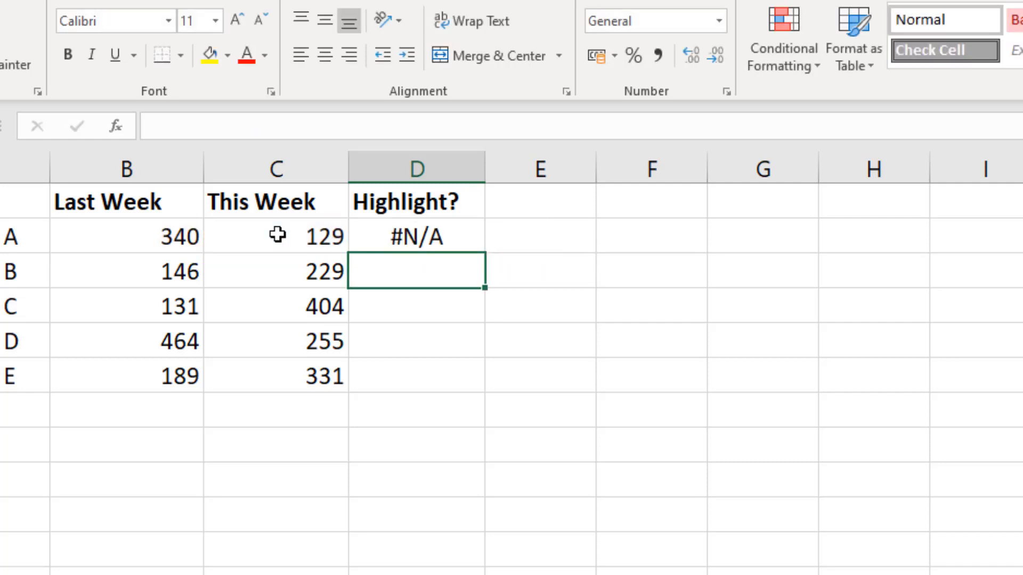
click(399, 236)
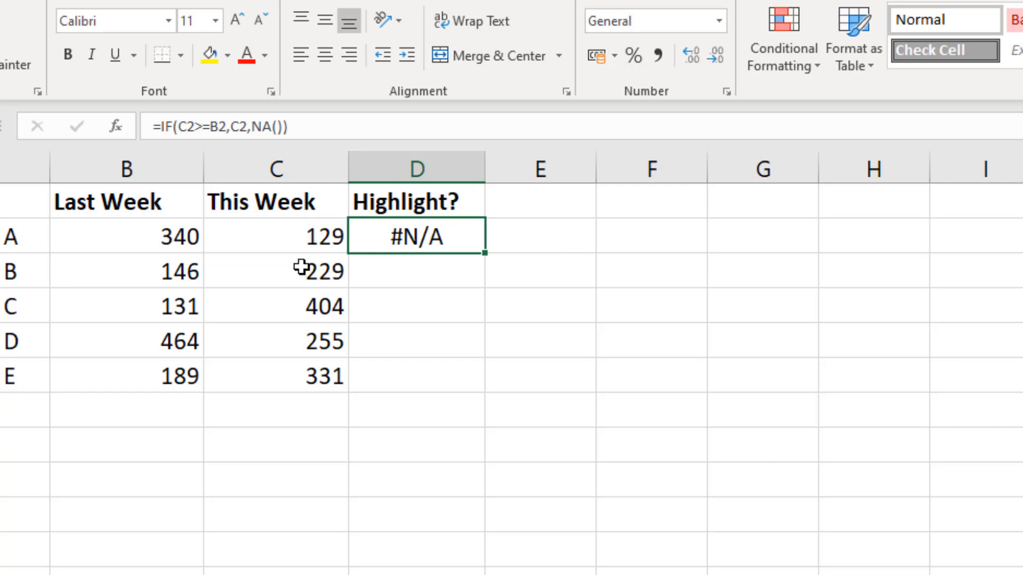
drag(484, 253, 471, 381)
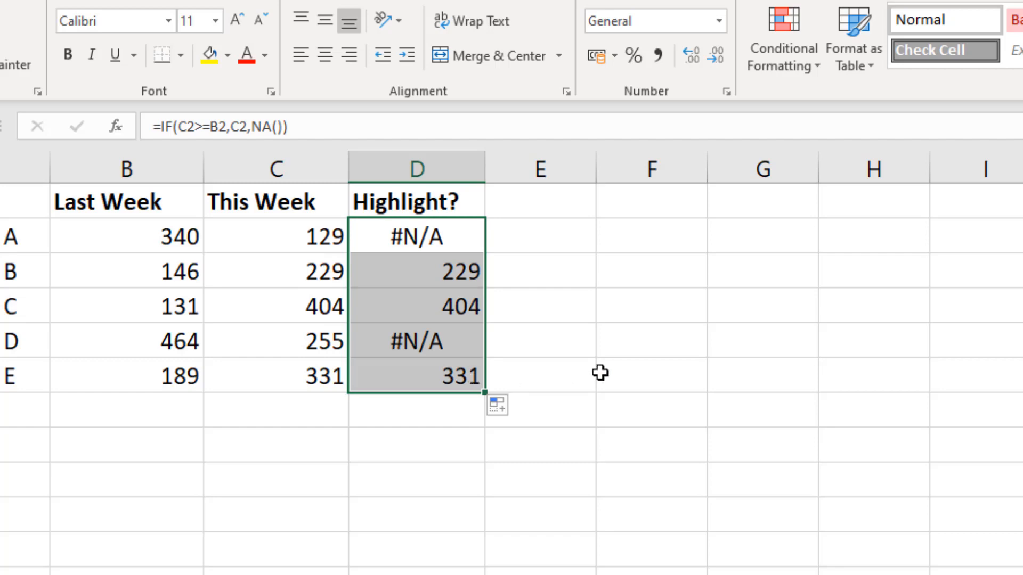
- Insert a 2-D clustered column chart from the Product, This Week and Highlight? columns, A1:A6 and C1:D6
drag(28, 208, 31, 381)
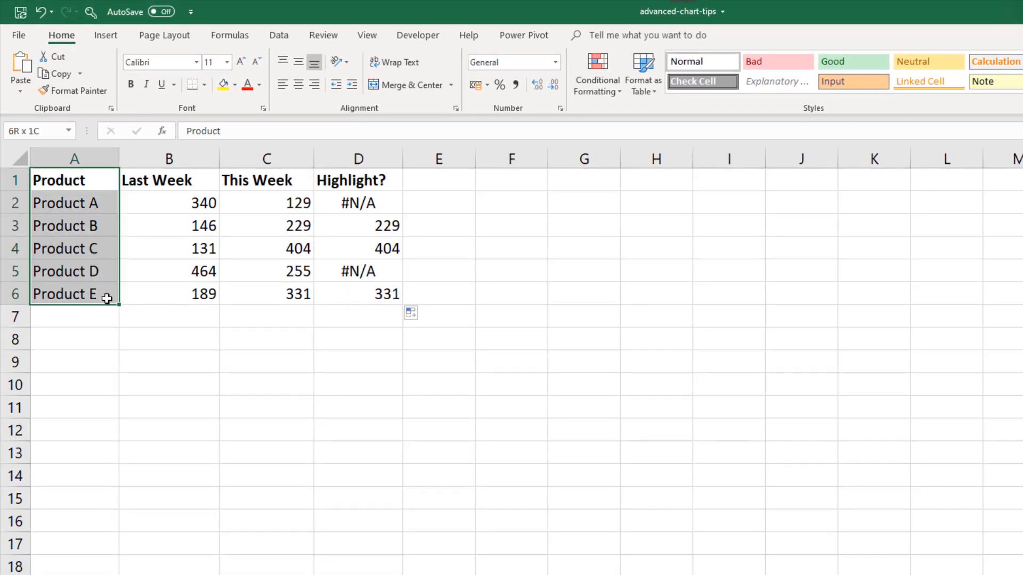
drag(265, 180, 367, 294)
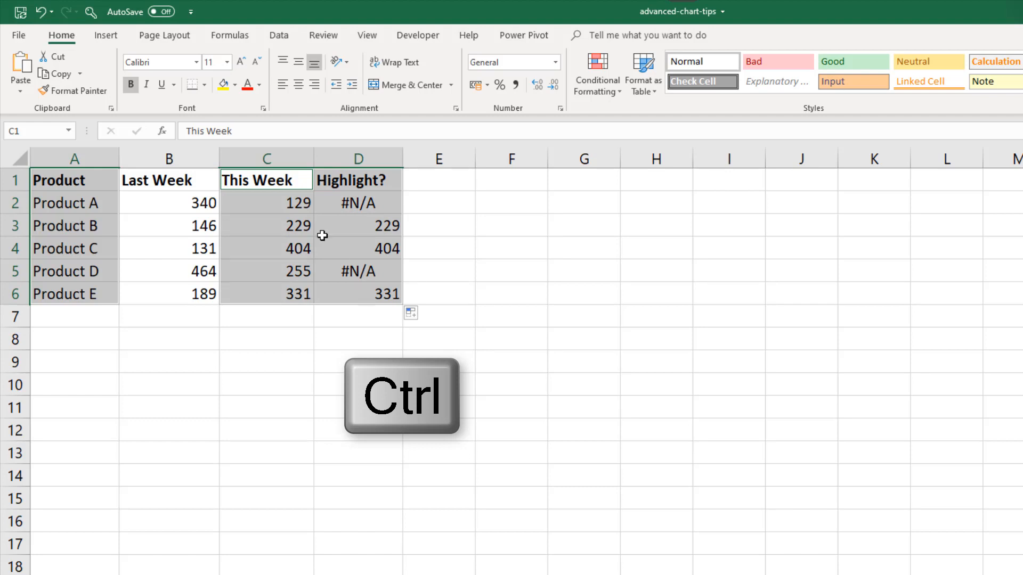
click(105, 36)
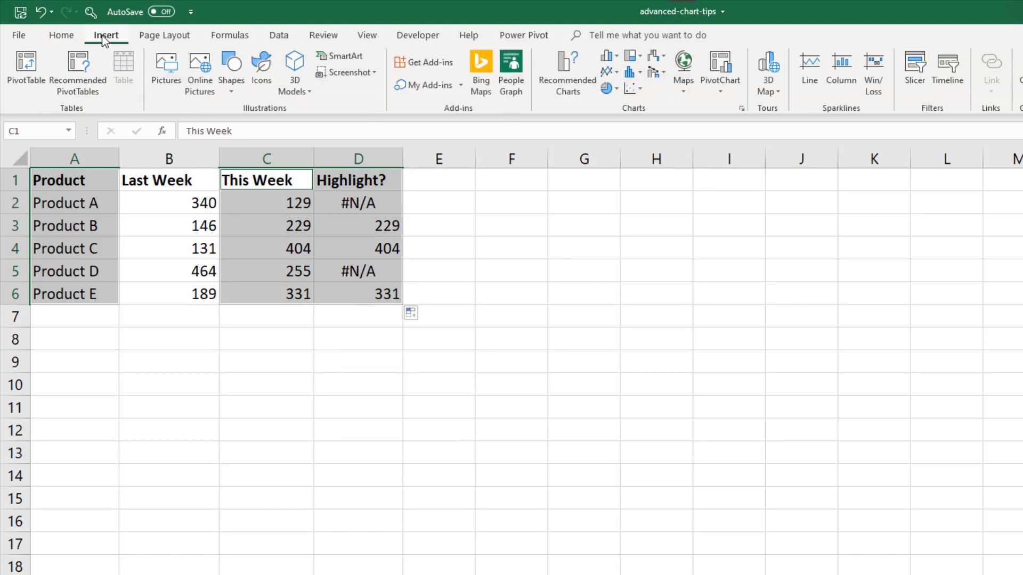
click(608, 58)
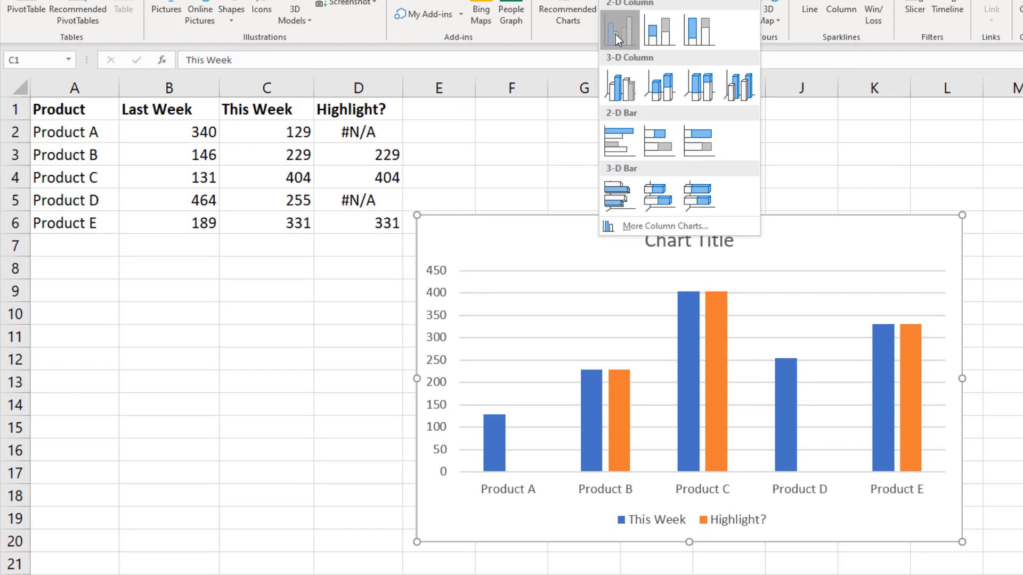
click(616, 34)
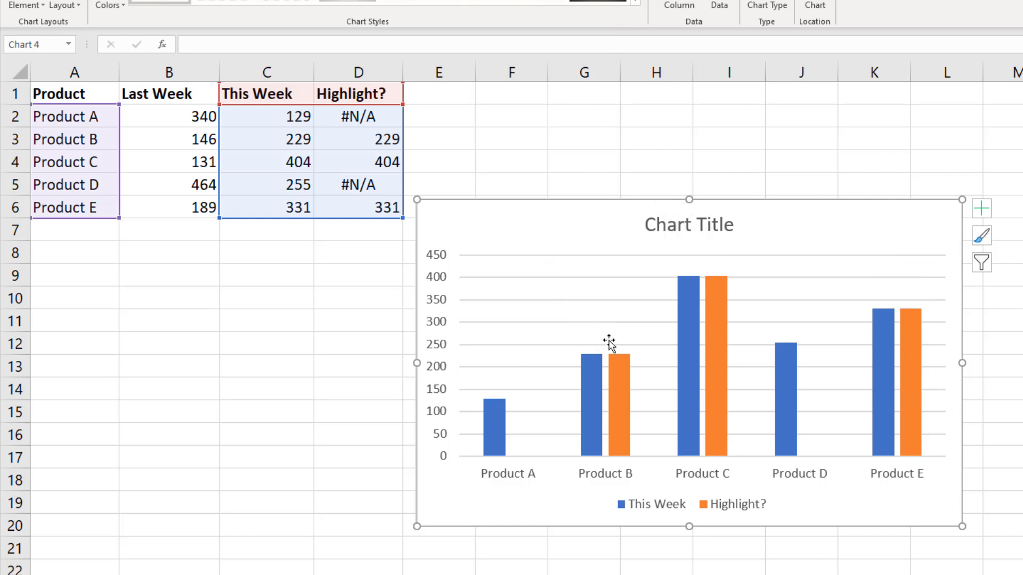
- Set the Series Overlap of the orange Highlight? series to 100%
click(616, 416)
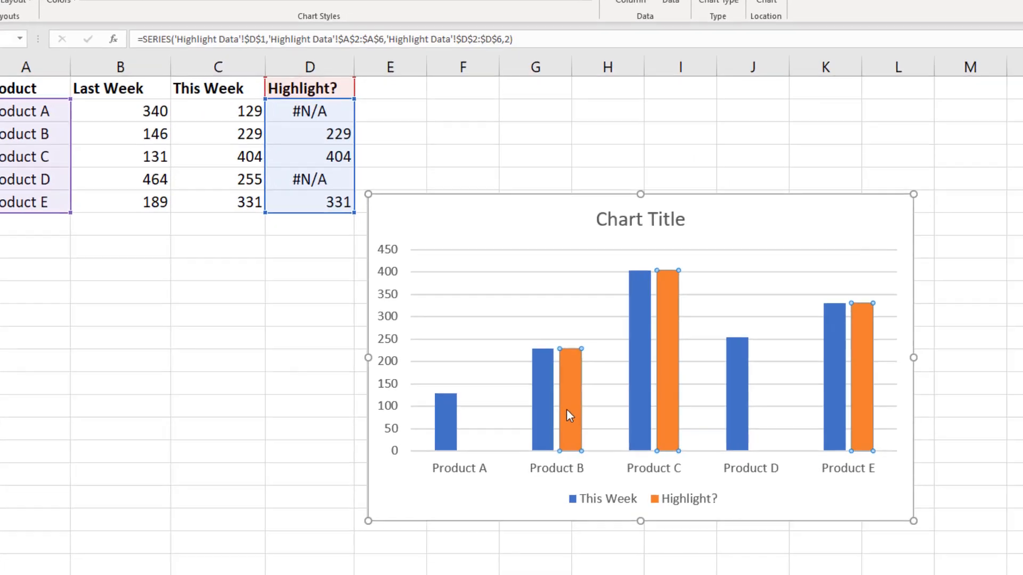
double_click(566, 415)
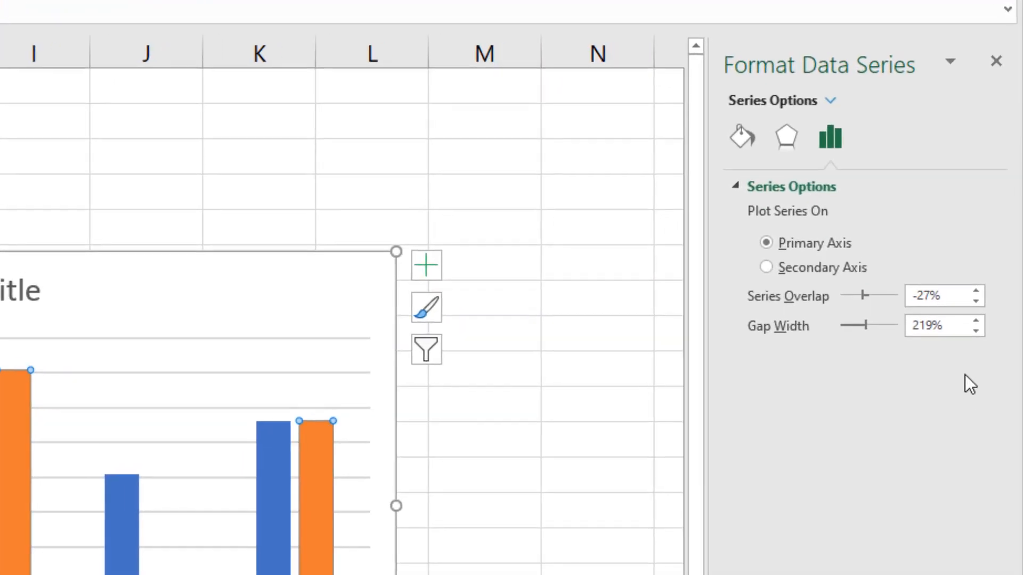
drag(930, 296, 923, 299)
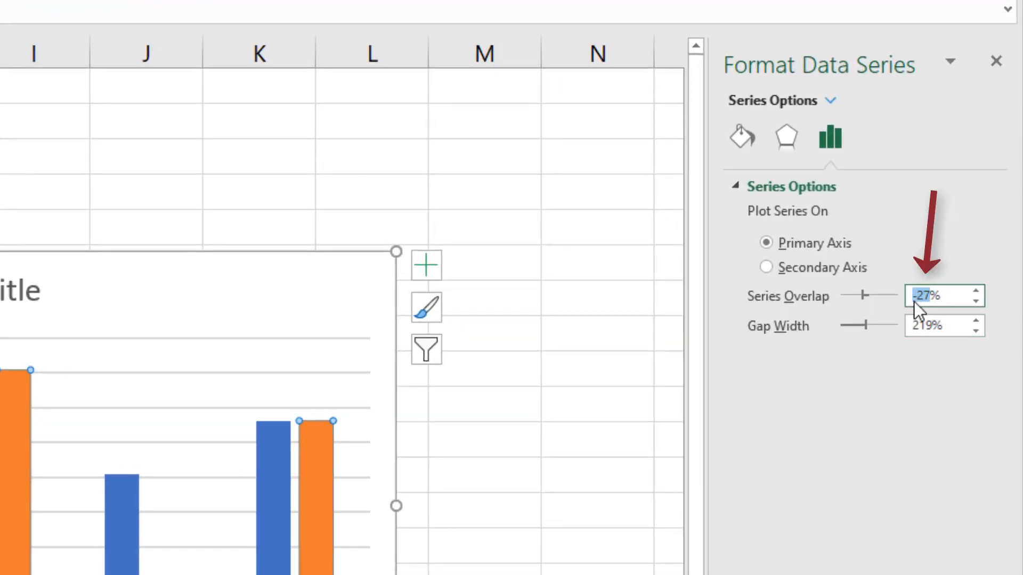
text(100)
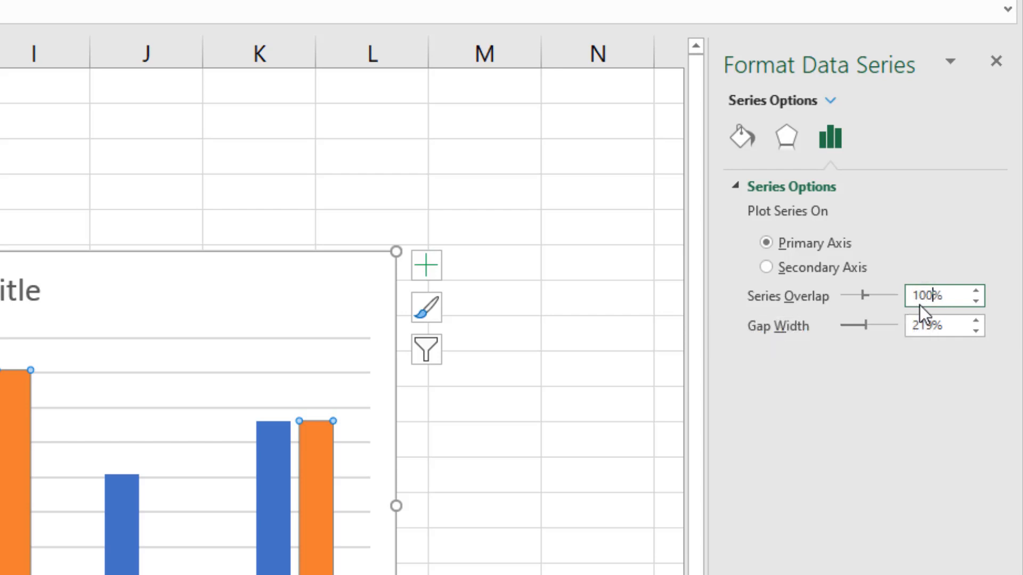
key(Return)
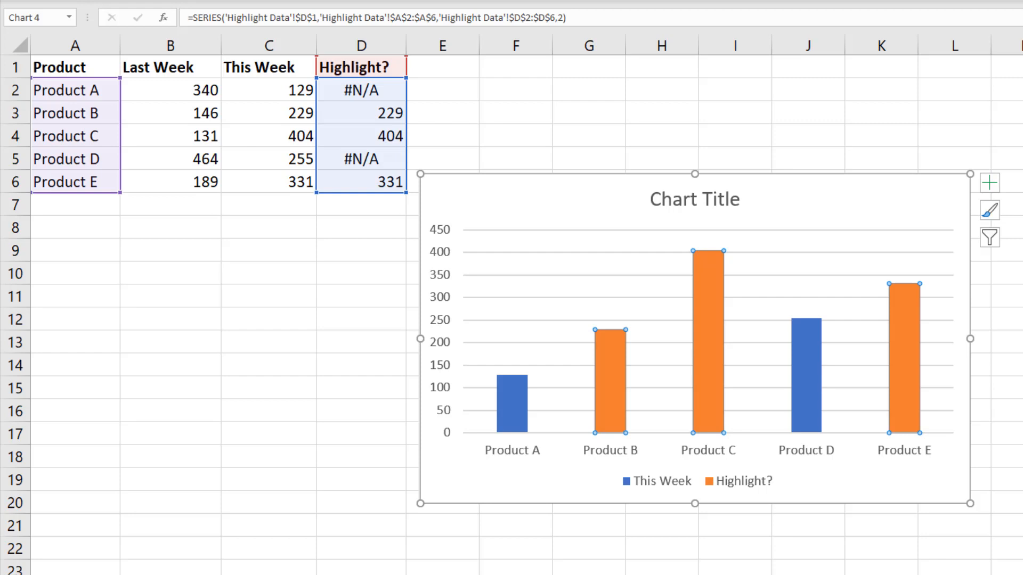
- Remove the chart's legend and change the chart title to "This Weeks Sales"
click(710, 487)
key(Delete)
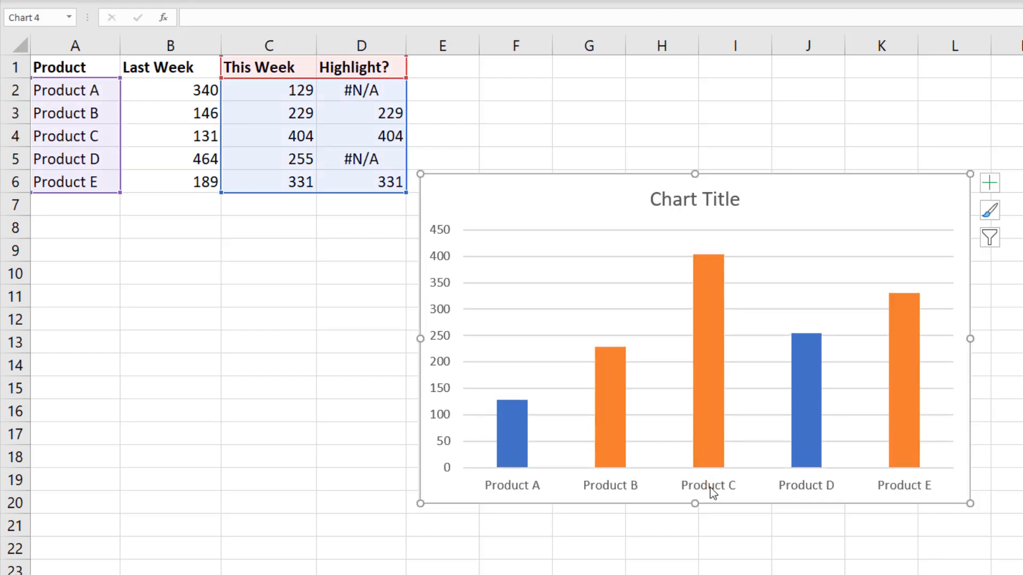
click(705, 206)
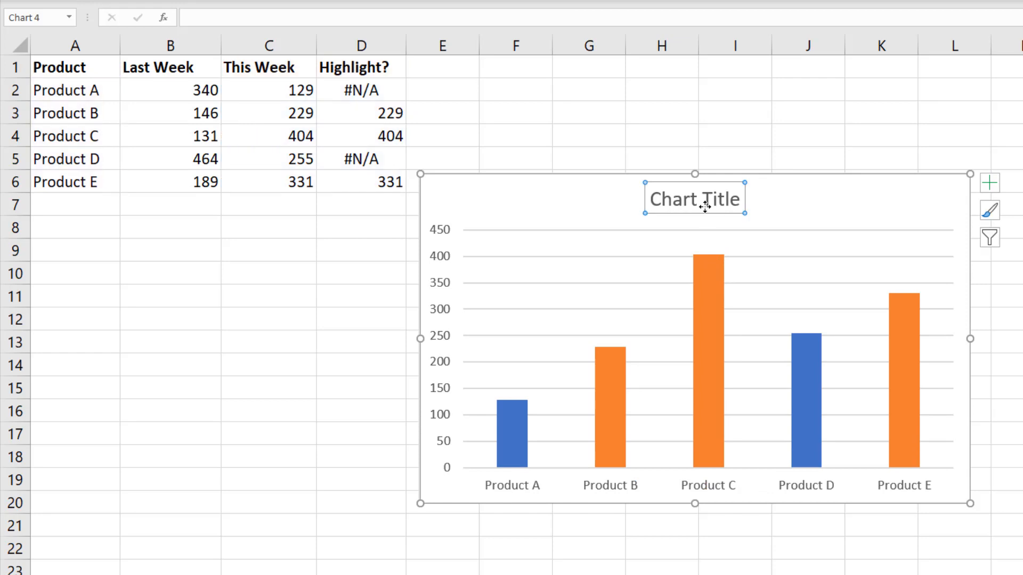
text(This)
text(Weeks Sales)
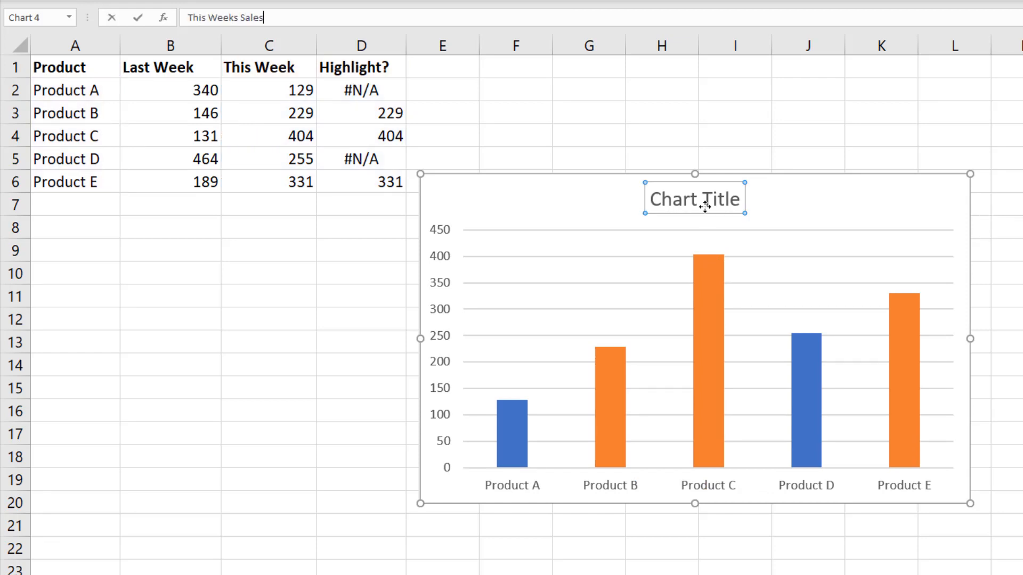
key(Return)
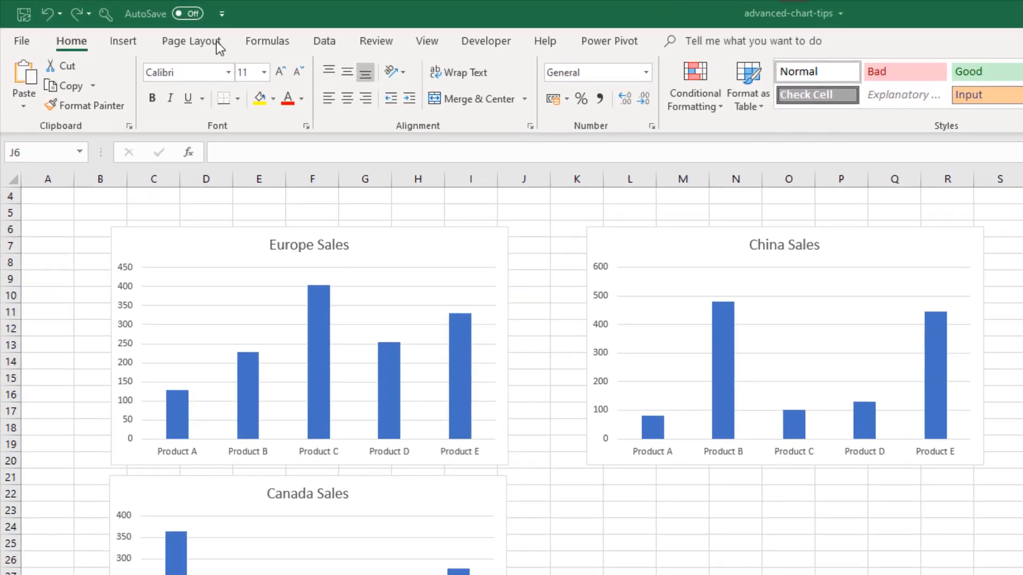
- Start a new custom set of theme colors for the workbook and name it "Sales"
click(211, 42)
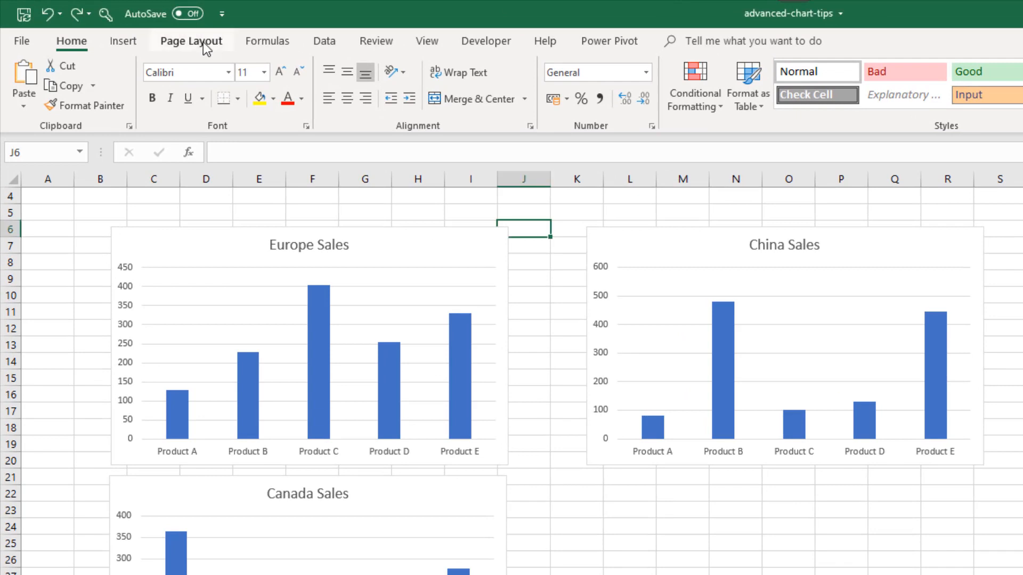
click(205, 45)
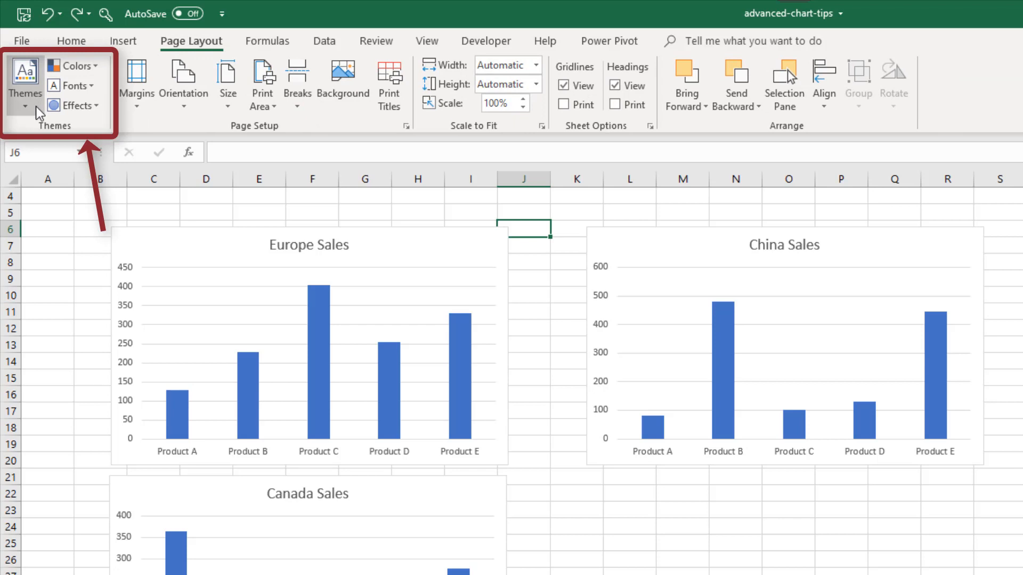
click(98, 64)
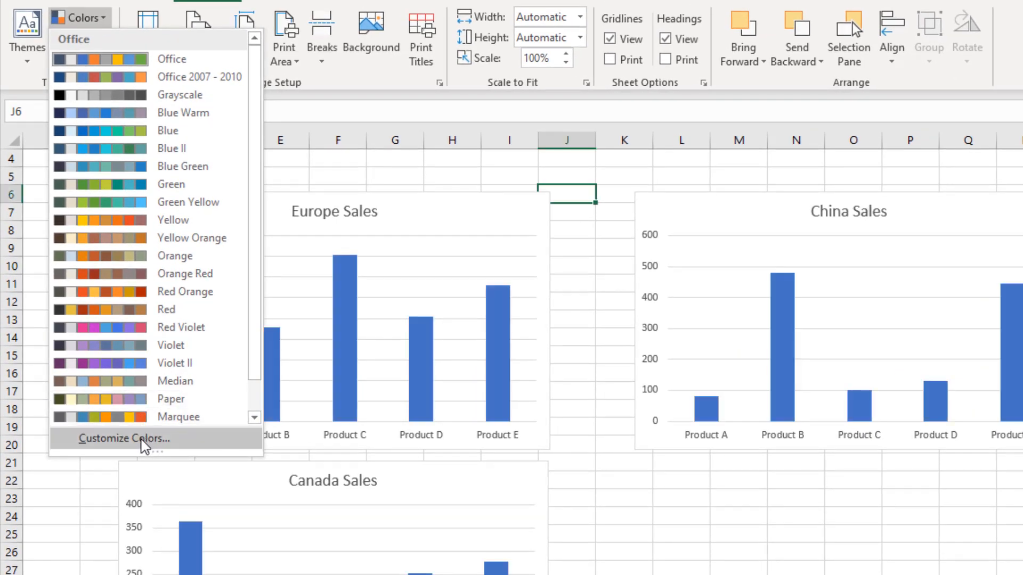
click(141, 443)
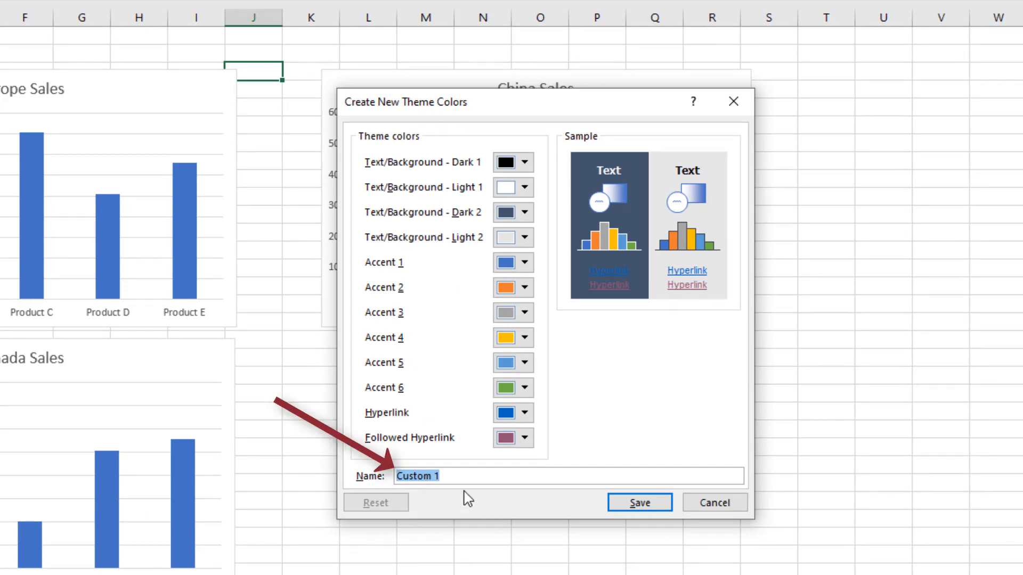
text(Sales)
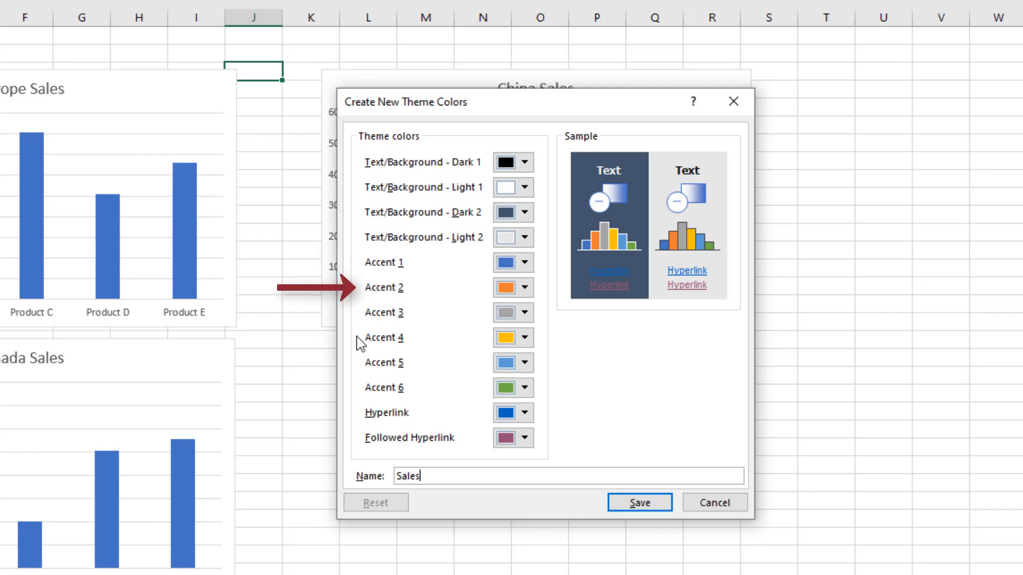
- Set the Accent 1 theme color to the custom RGB value 254, 158, 89
click(526, 262)
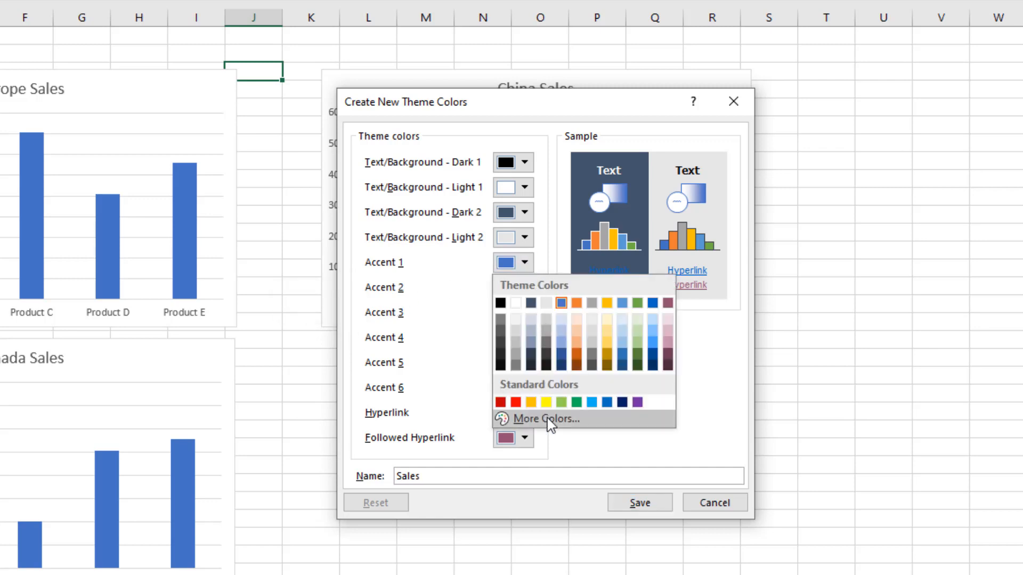
click(548, 419)
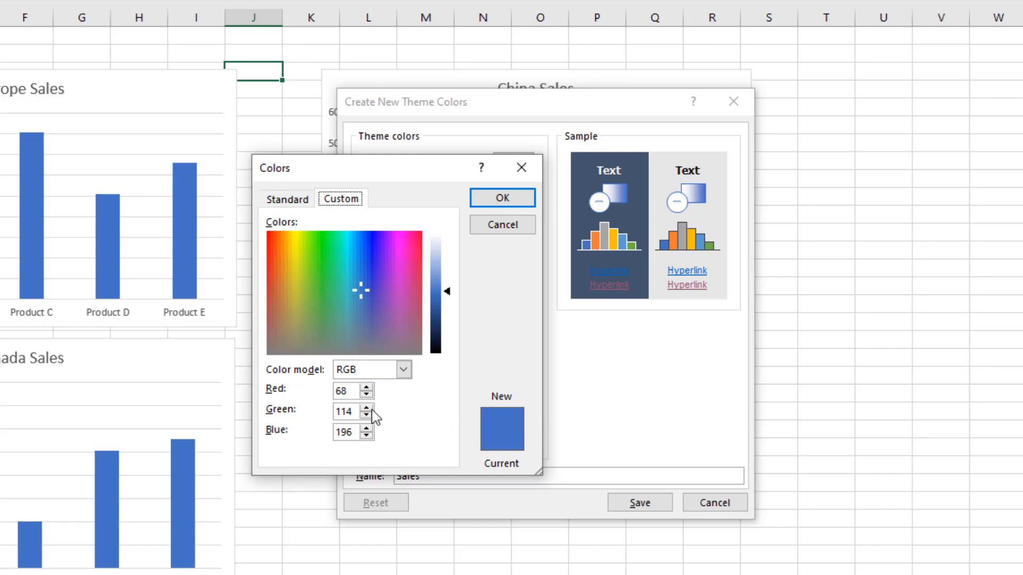
drag(352, 394, 334, 396)
text(254)
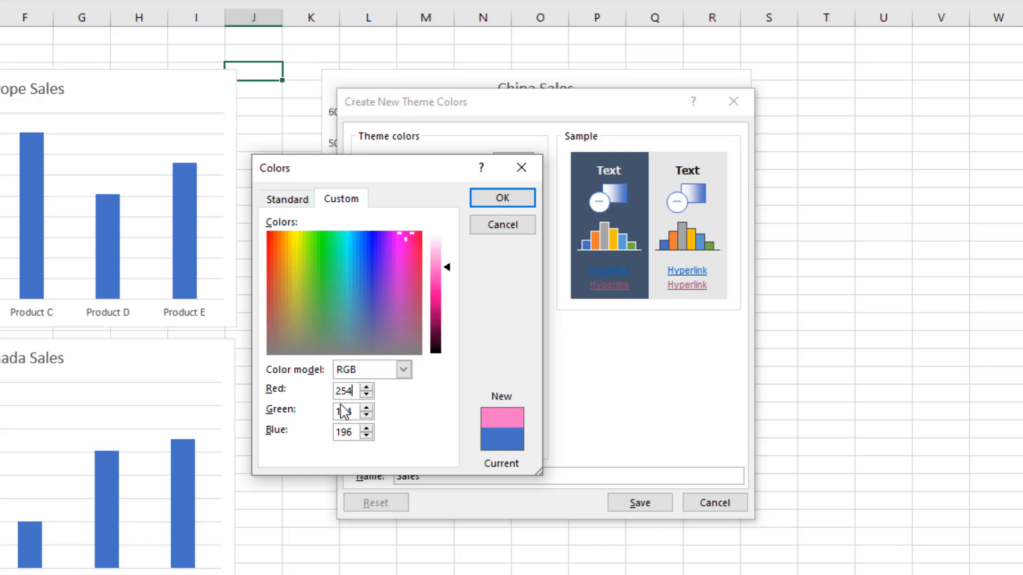
drag(355, 411, 323, 411)
text(158)
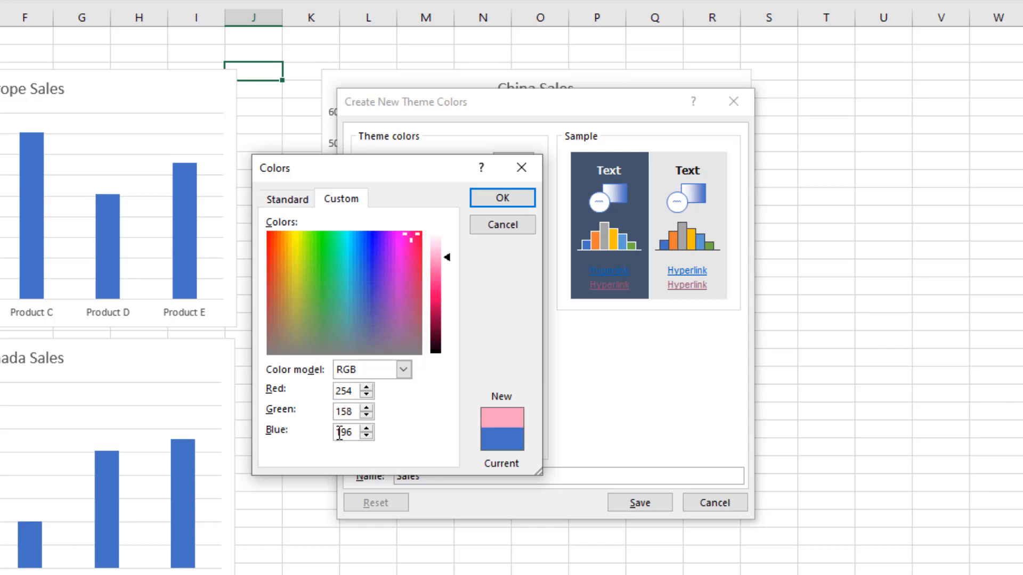
drag(354, 432, 326, 432)
text(89)
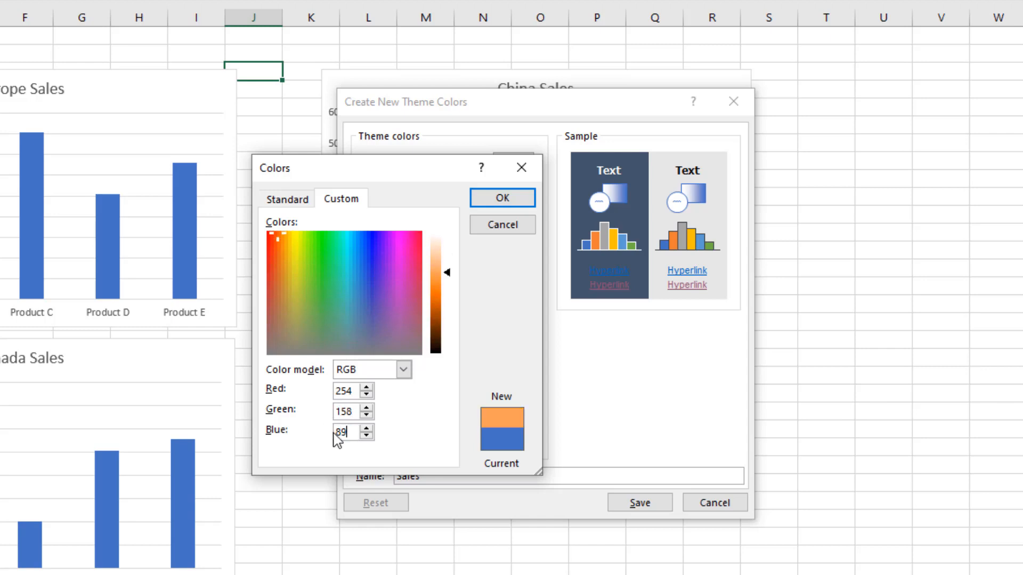
click(496, 204)
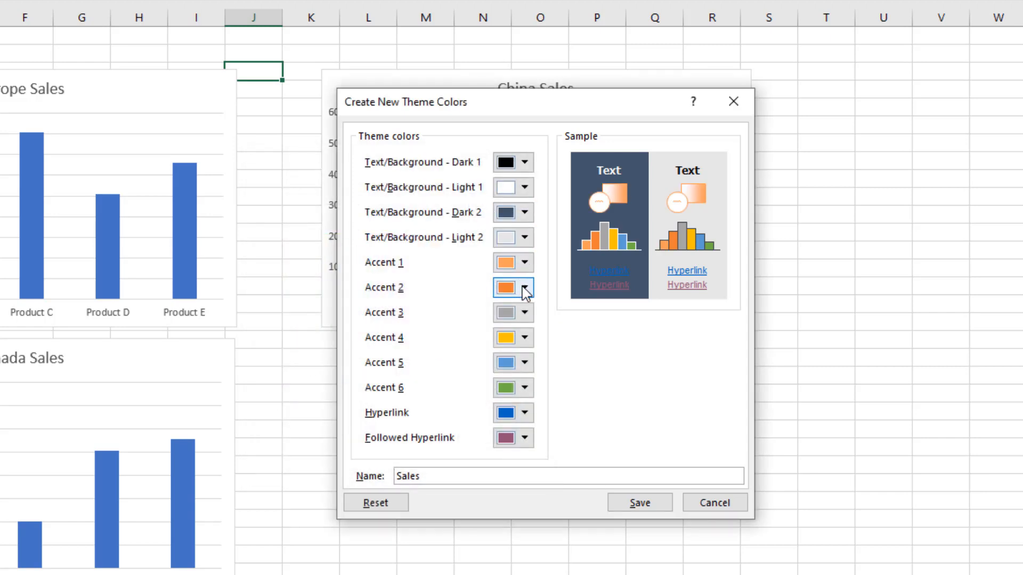
- Set the Accent 2 theme color to the custom RGB value 91, 124, 142
click(523, 287)
click(557, 482)
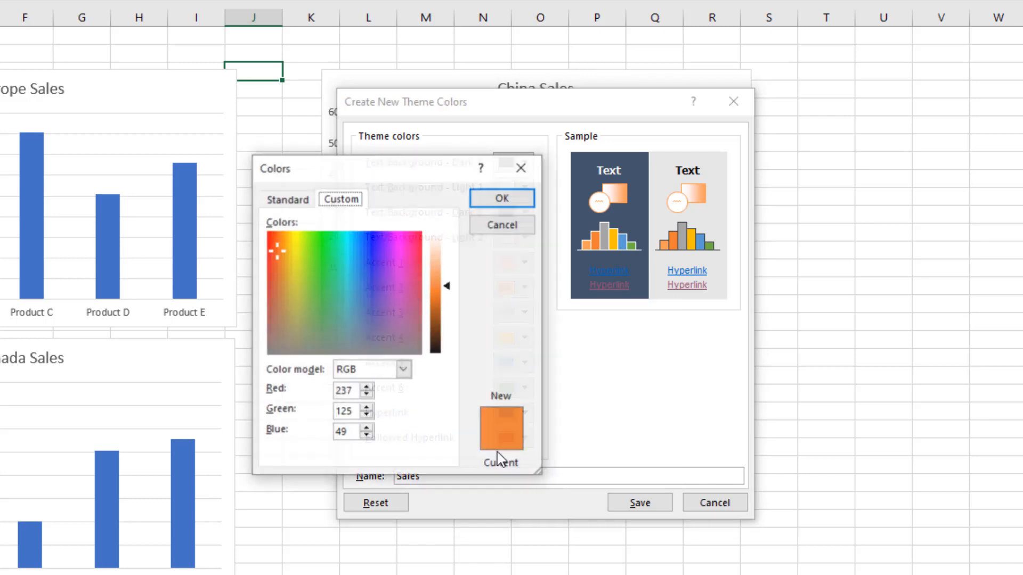
double_click(357, 392)
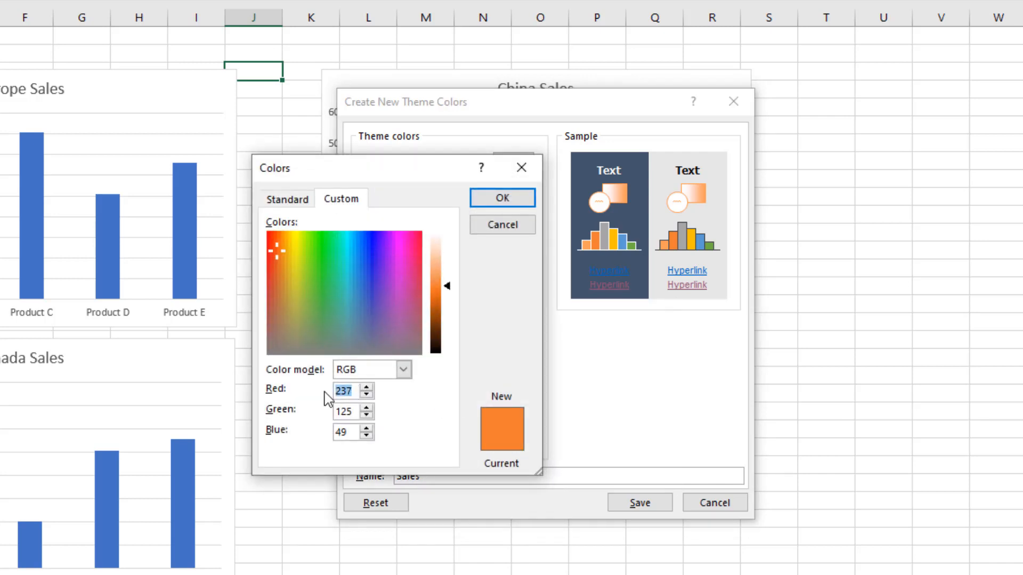
text(91)
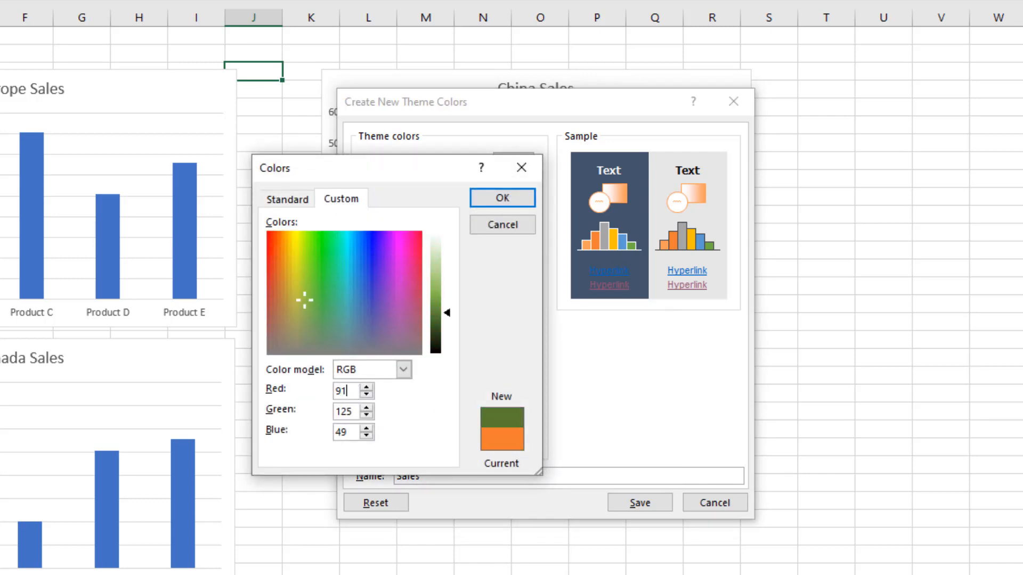
click(356, 411)
key(BackSpace)
text(4)
drag(349, 432, 321, 433)
text(142)
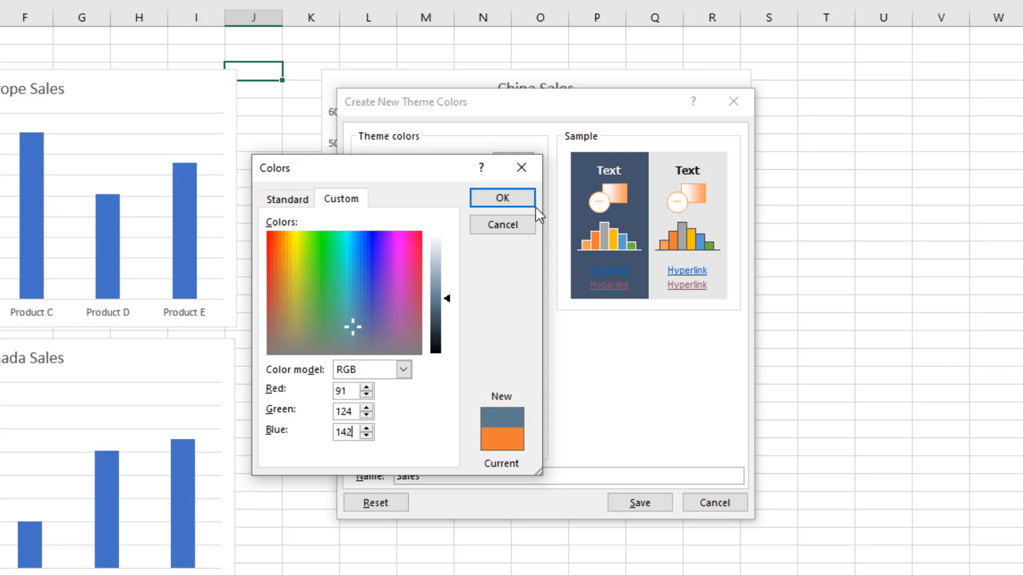
click(520, 205)
- Set the Accent 3 theme color to RGB 225, 217, 198 and save the Sales theme color set
click(525, 312)
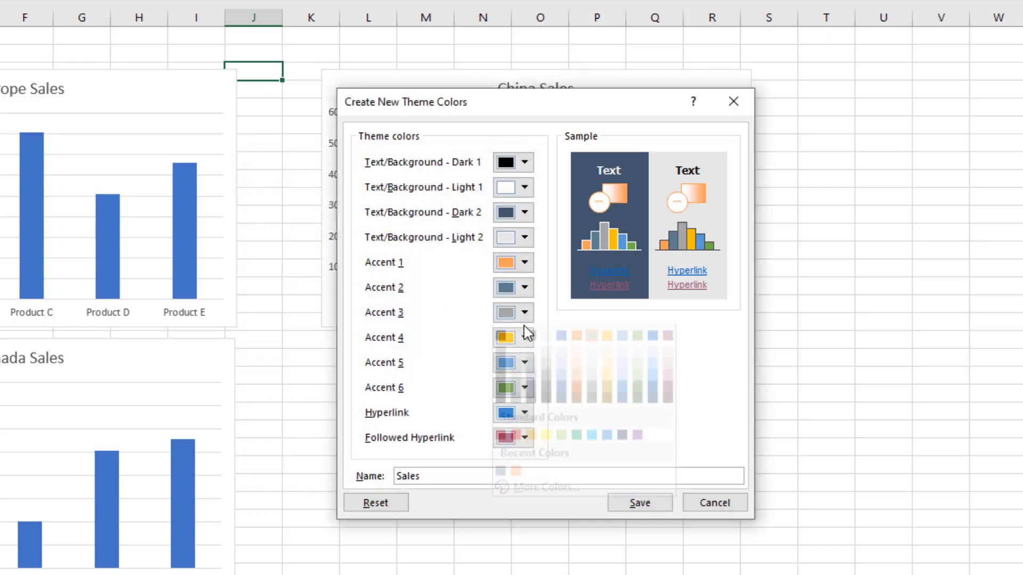
click(528, 504)
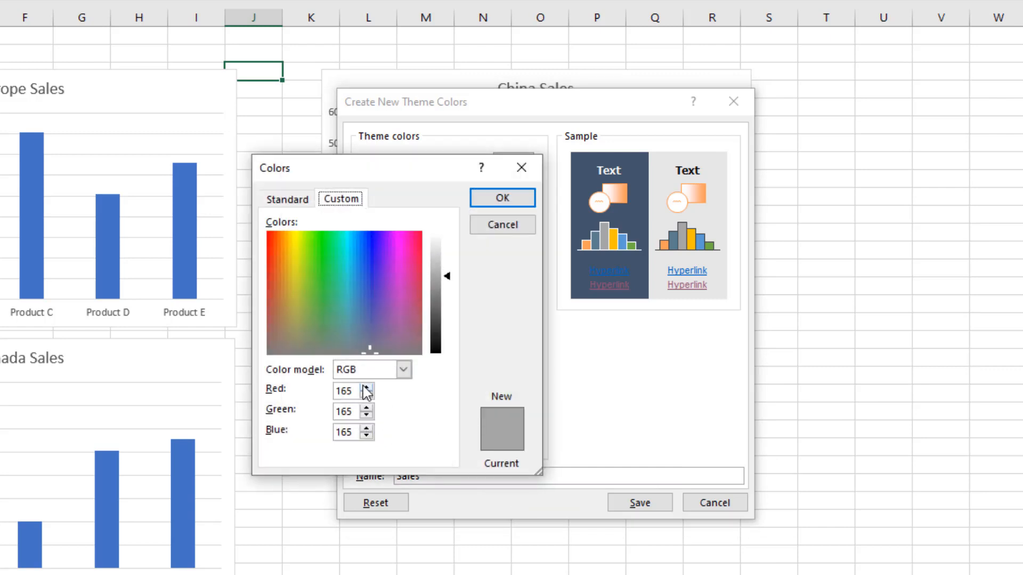
double_click(356, 393)
text(225)
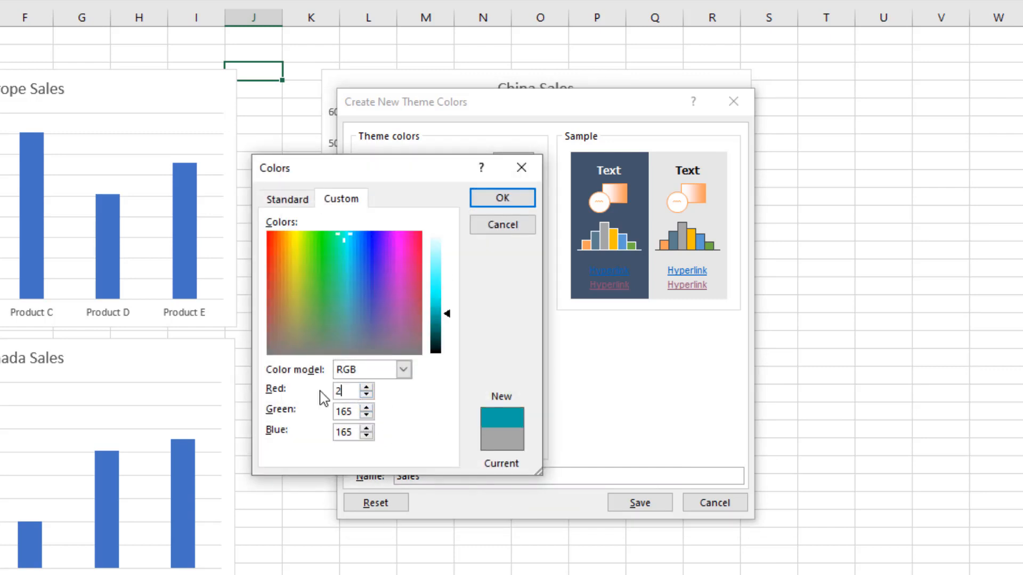
double_click(344, 411)
text(217)
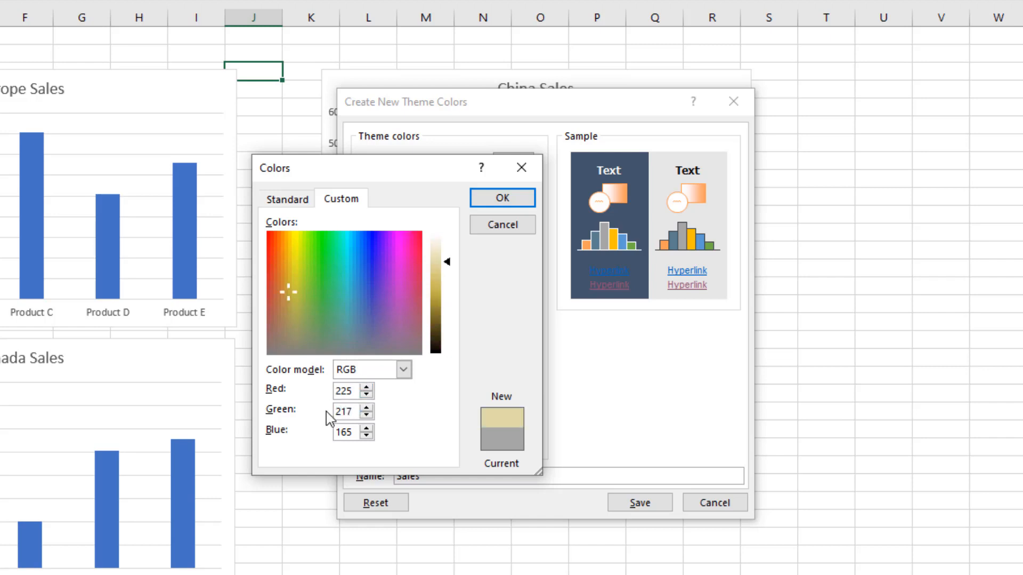
drag(356, 432, 306, 429)
text(198)
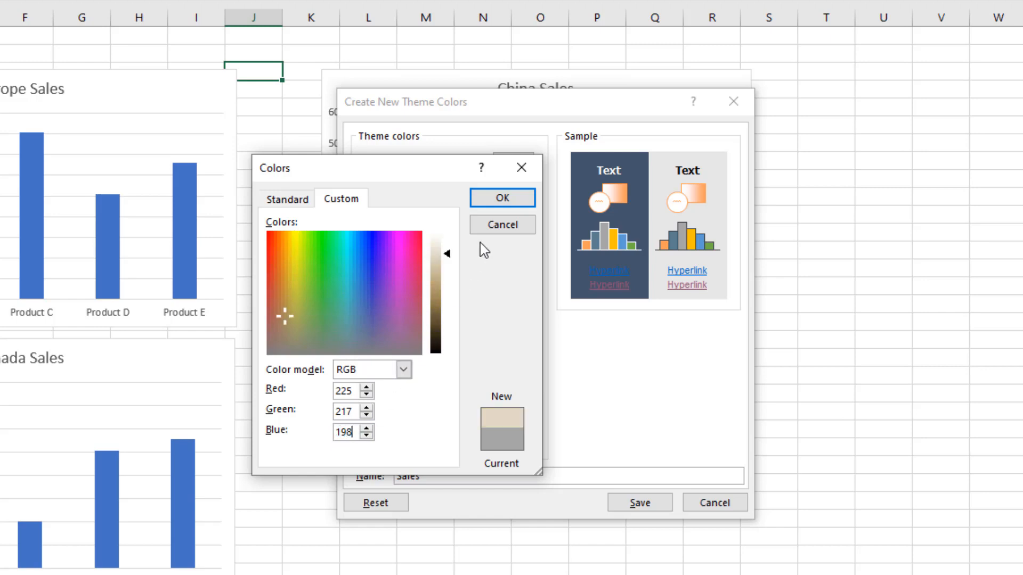
click(493, 202)
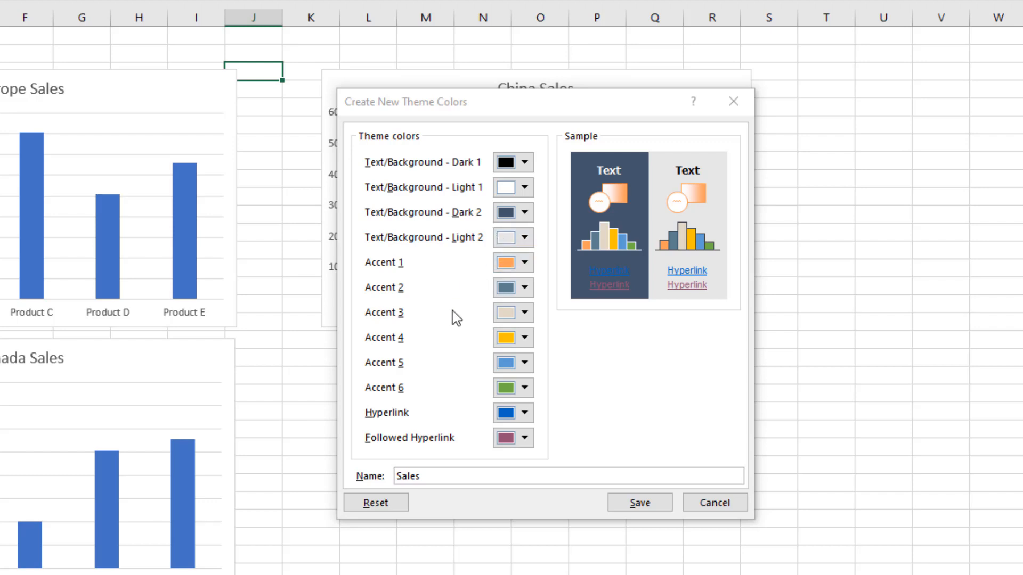
click(622, 506)
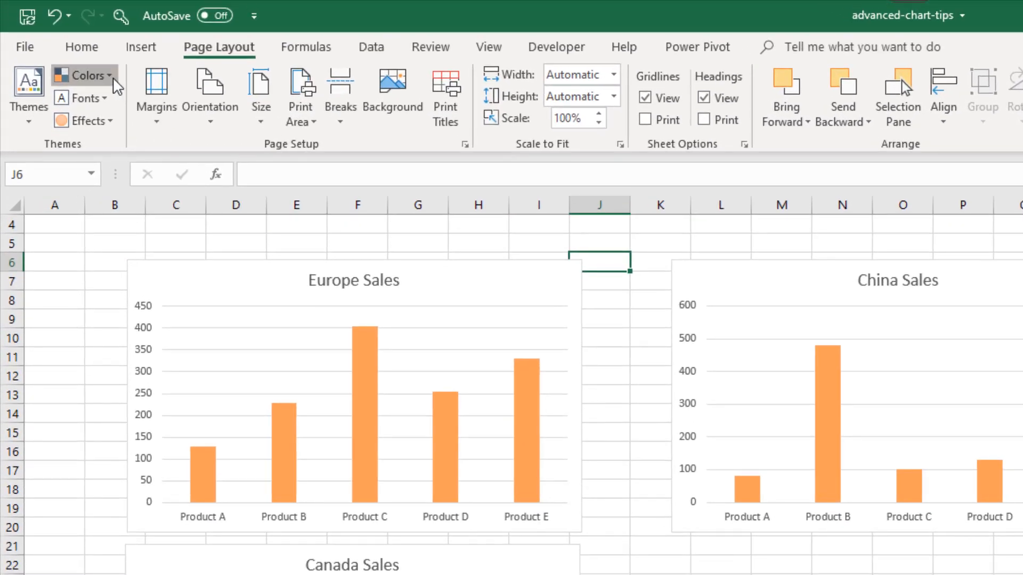
- Review the Sales colors in the theme color list and cell fill palette, and in the New York chart on the Data sheet
click(114, 81)
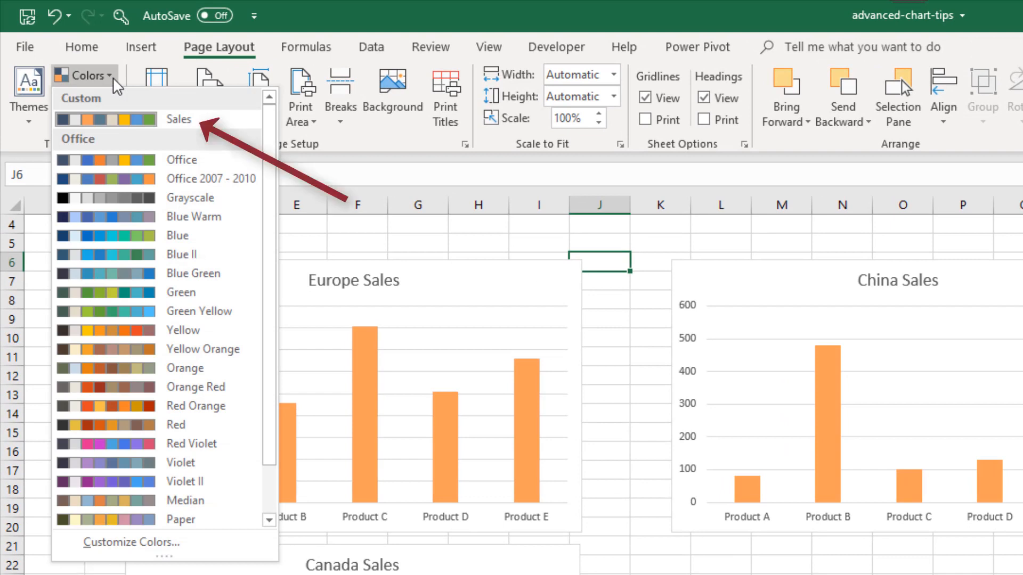
click(337, 150)
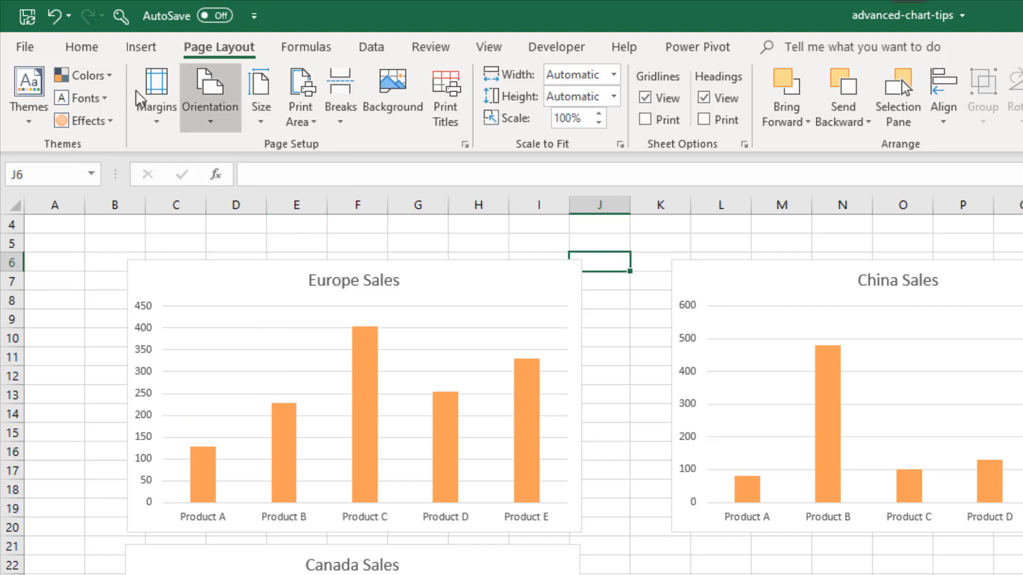
click(88, 49)
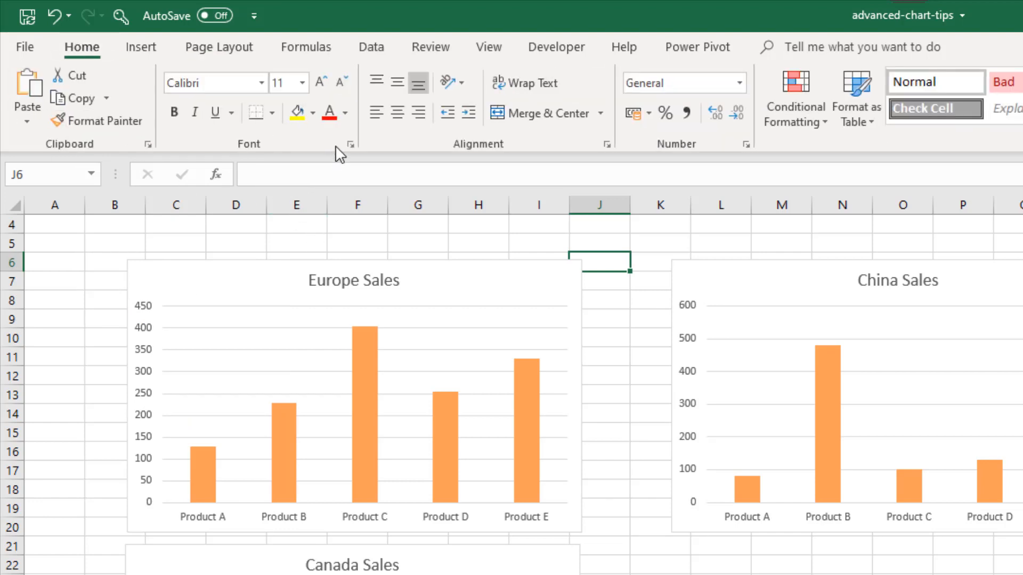
click(314, 113)
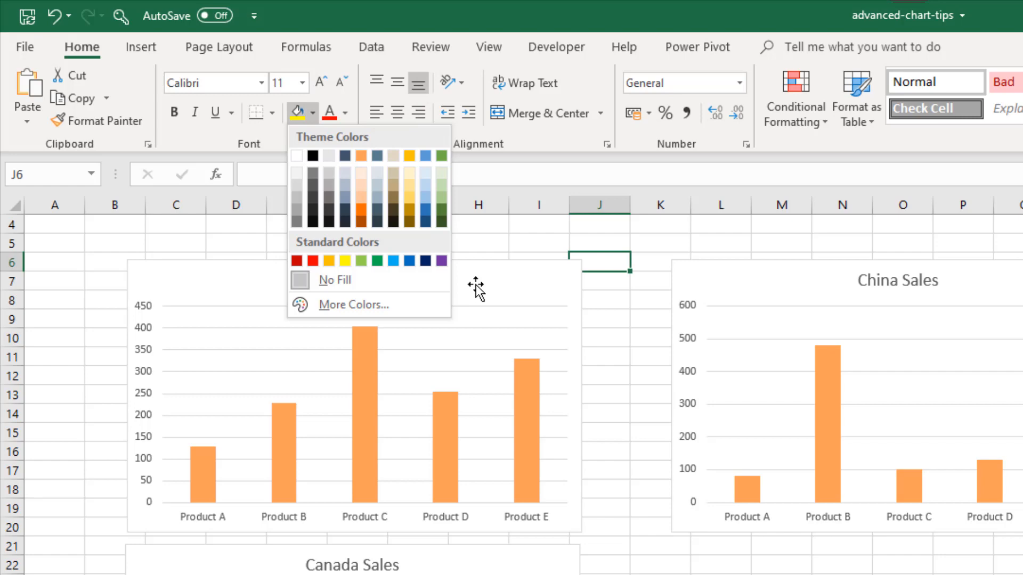
click(594, 304)
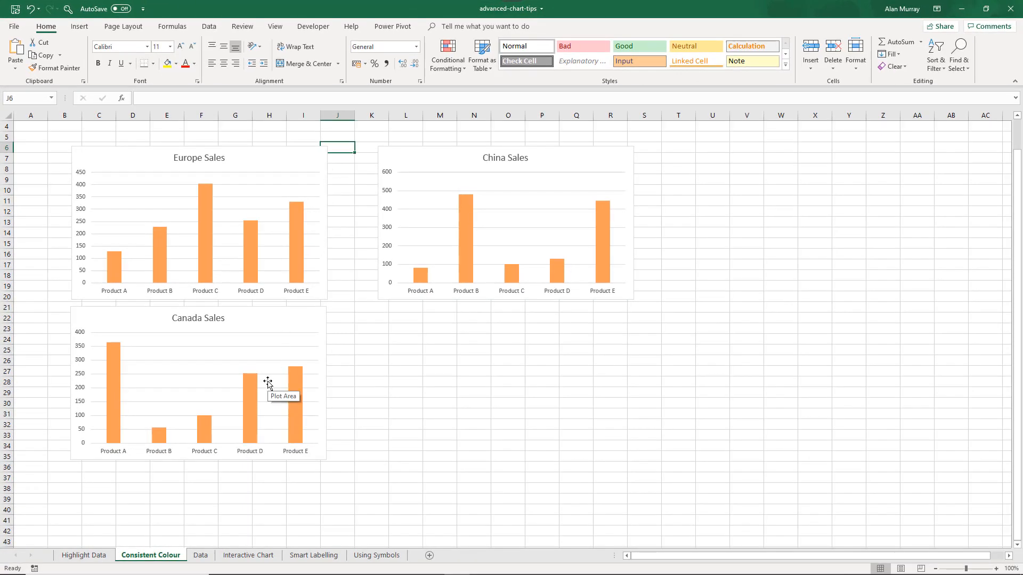
click(206, 558)
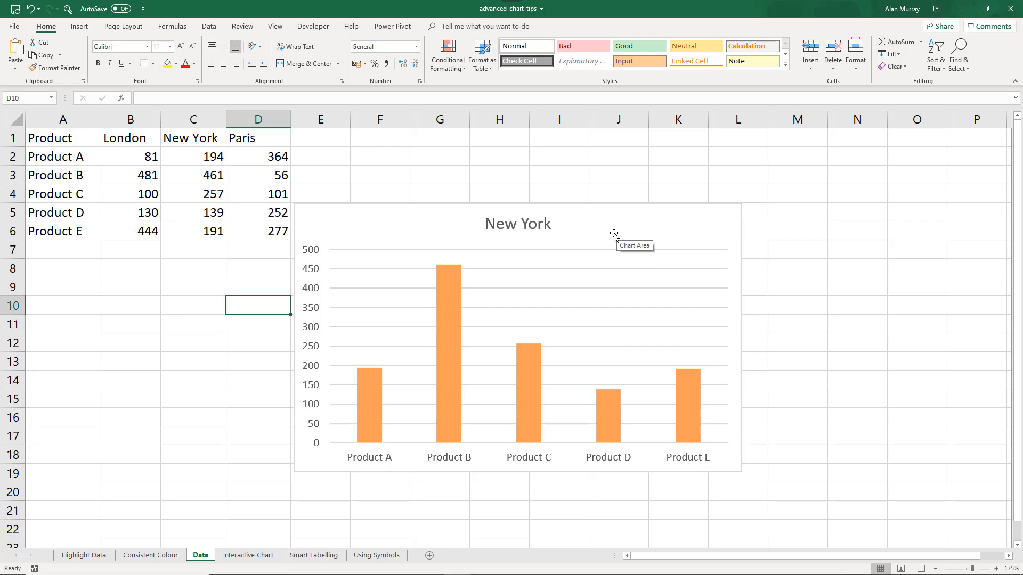
click(181, 555)
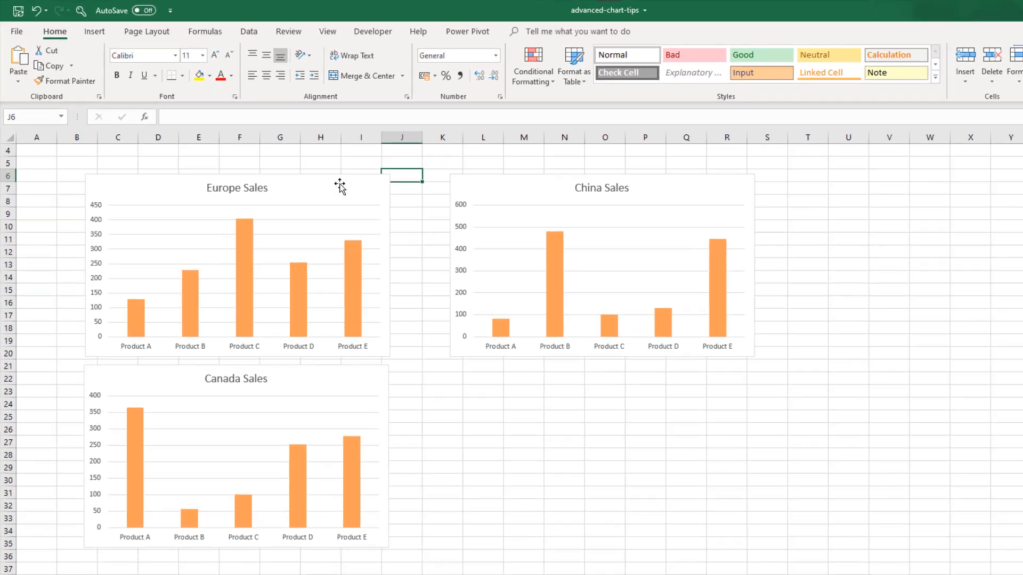
- Fill the columns of the Europe Sales chart on the Consistent Colour sheet with the beige Accent 3 theme color
click(339, 187)
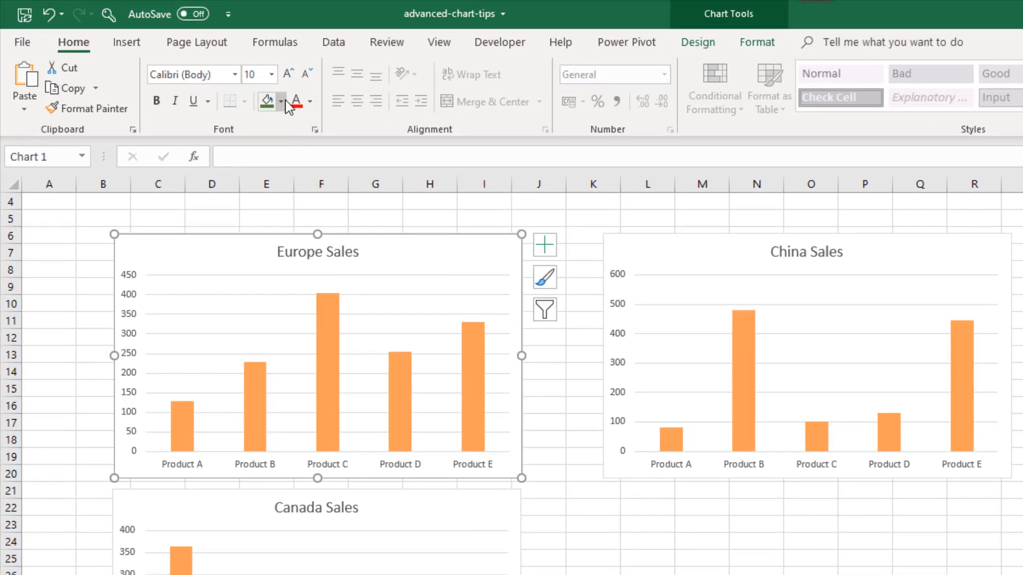
click(474, 367)
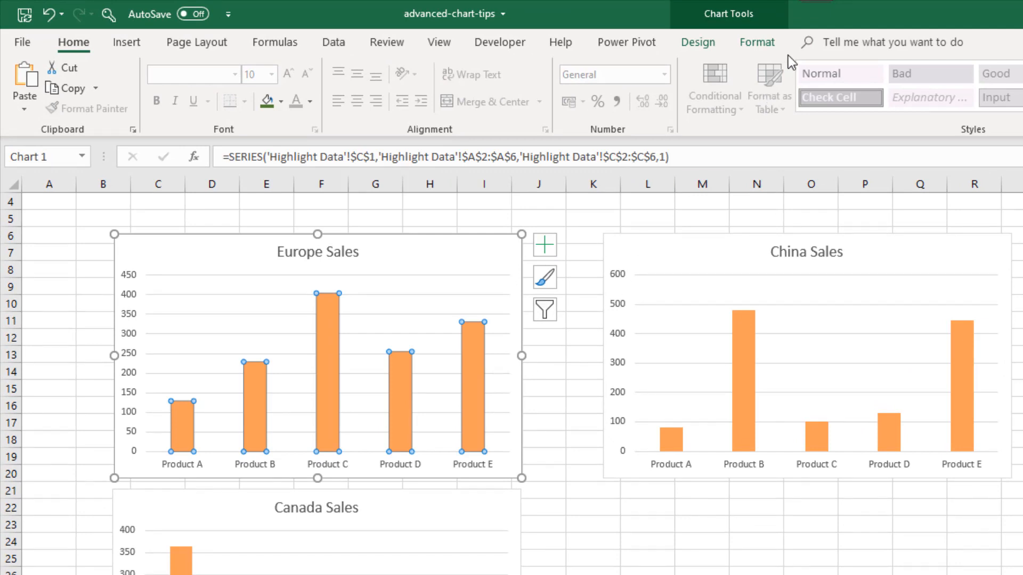
click(759, 44)
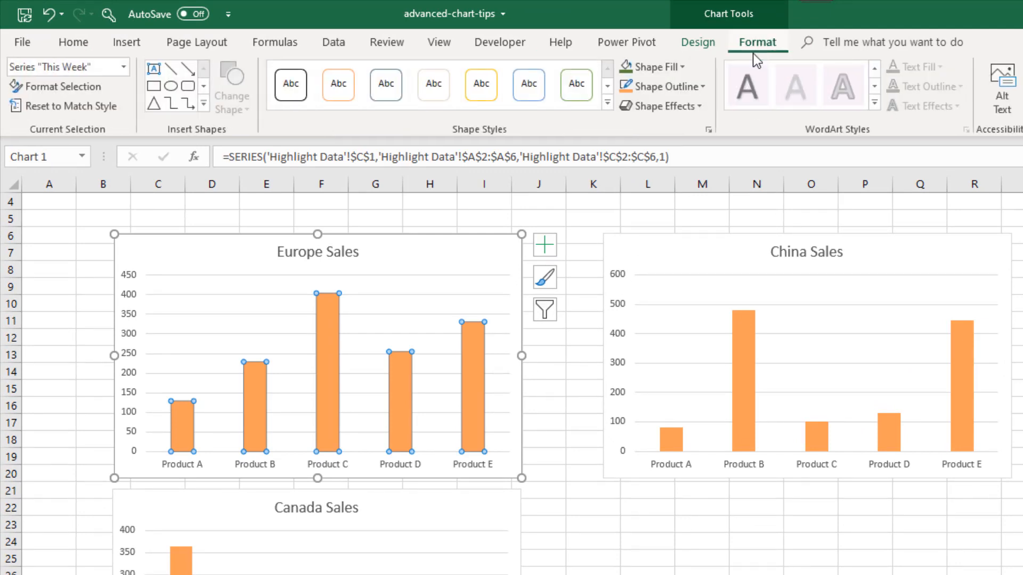
click(677, 69)
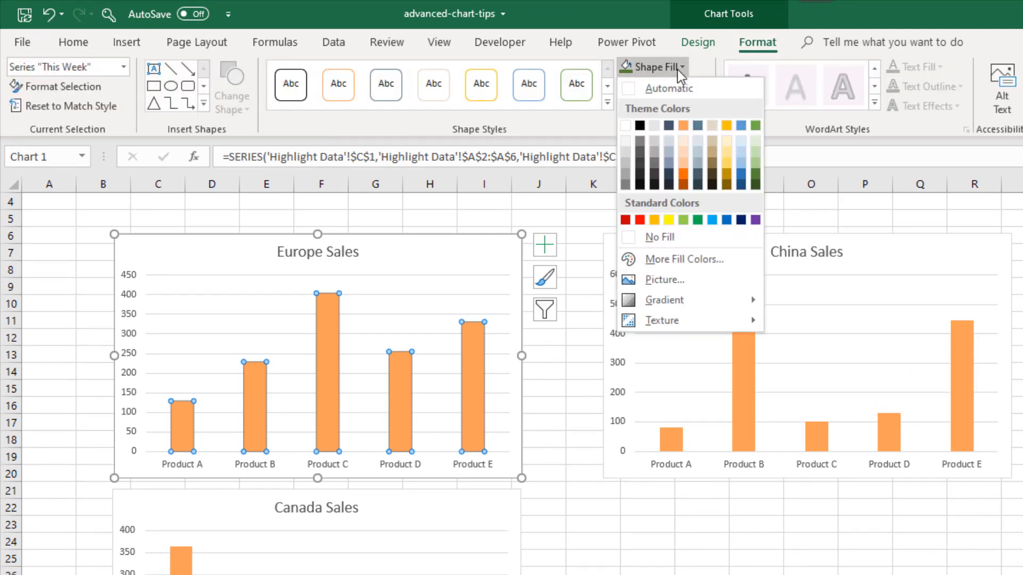
click(712, 126)
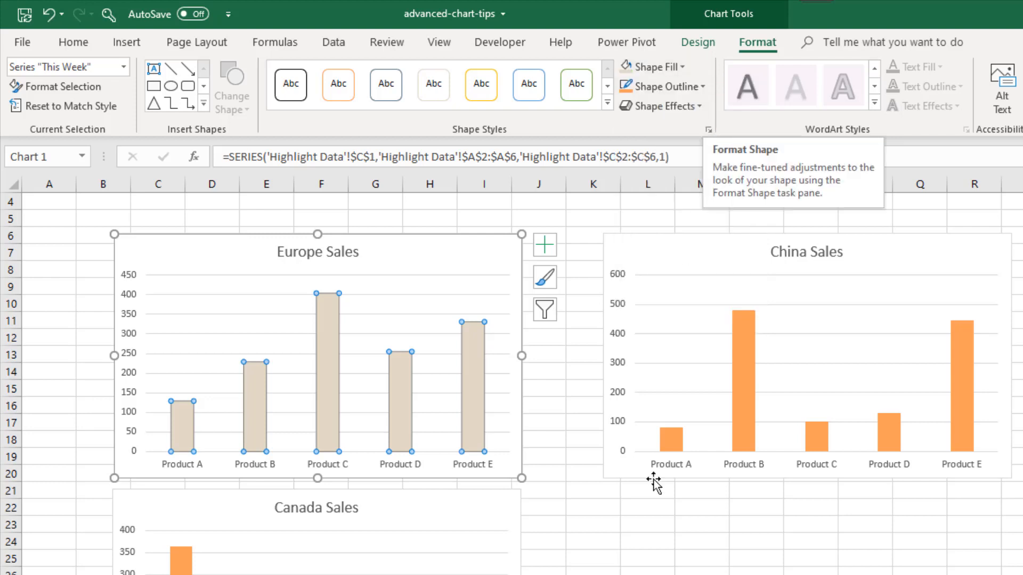
click(648, 525)
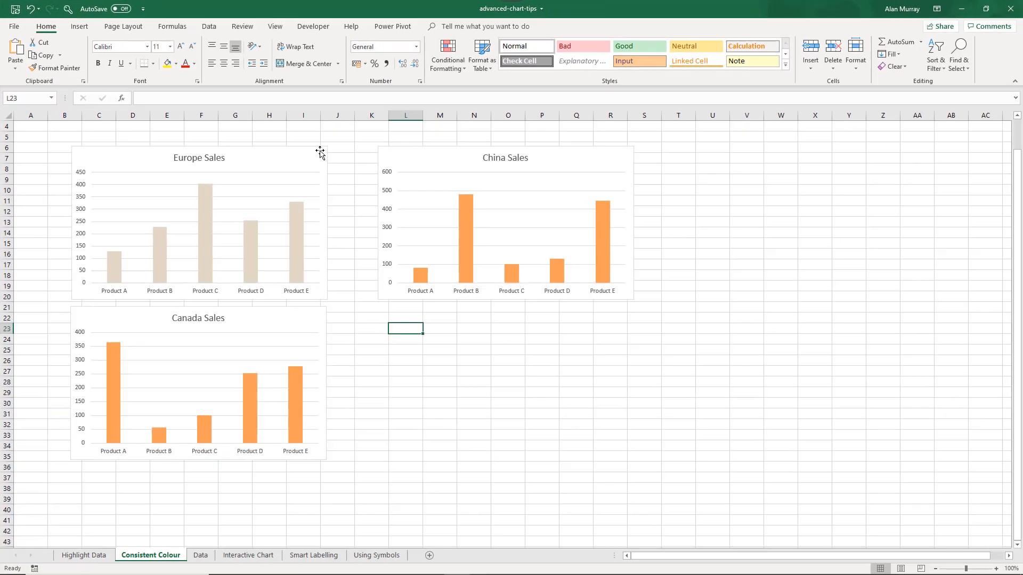
- Copy the Europe Sales chart and paste only its formats onto the New York chart on the Data sheet
right_click(510, 241)
click(329, 171)
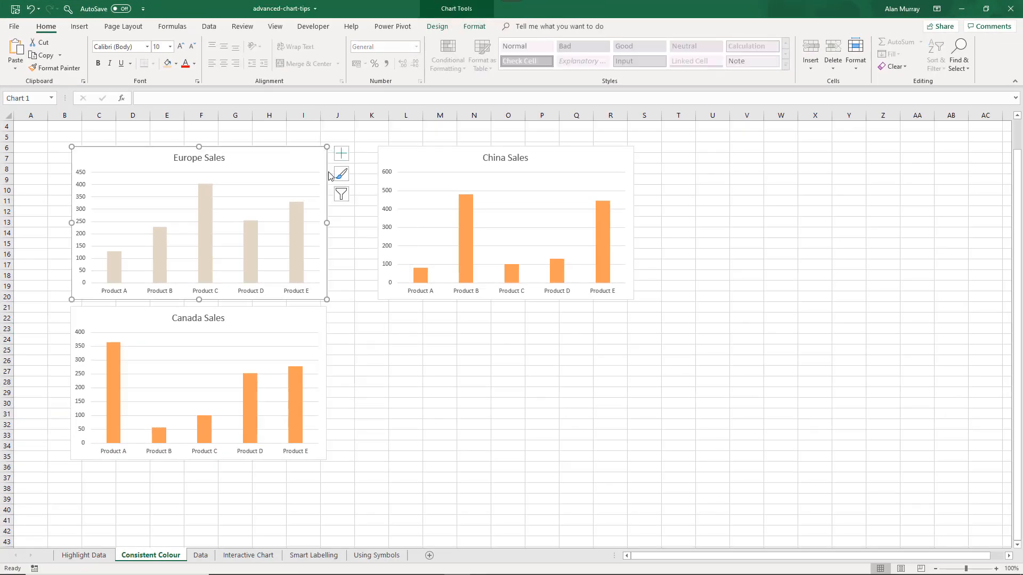
click(206, 556)
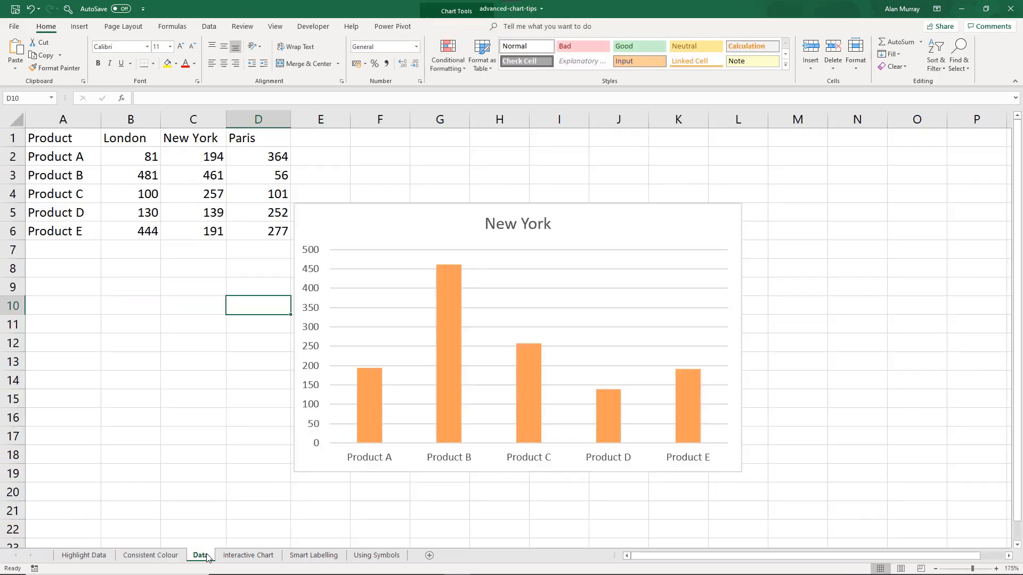
click(381, 221)
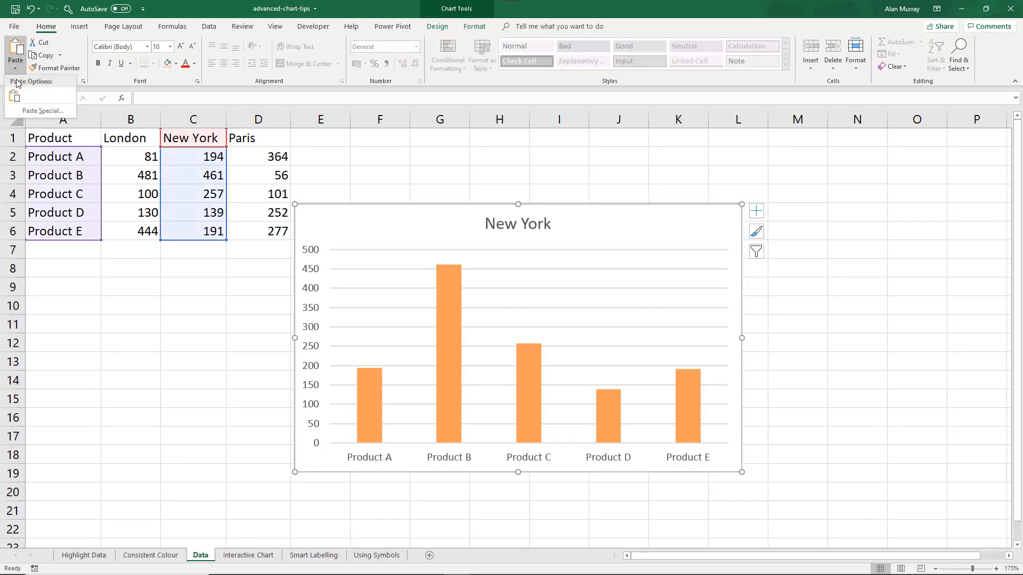
click(16, 64)
click(42, 111)
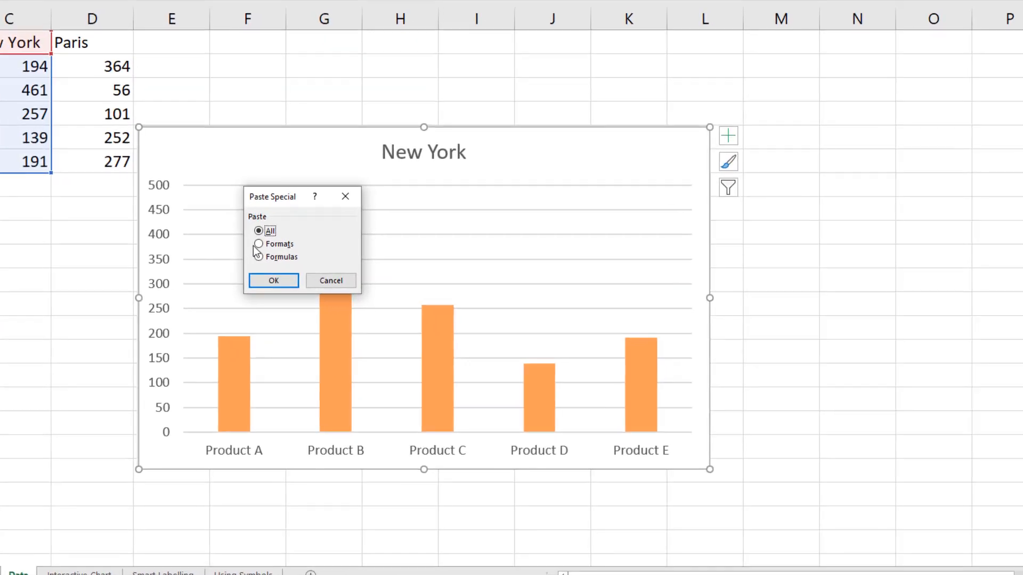
click(258, 244)
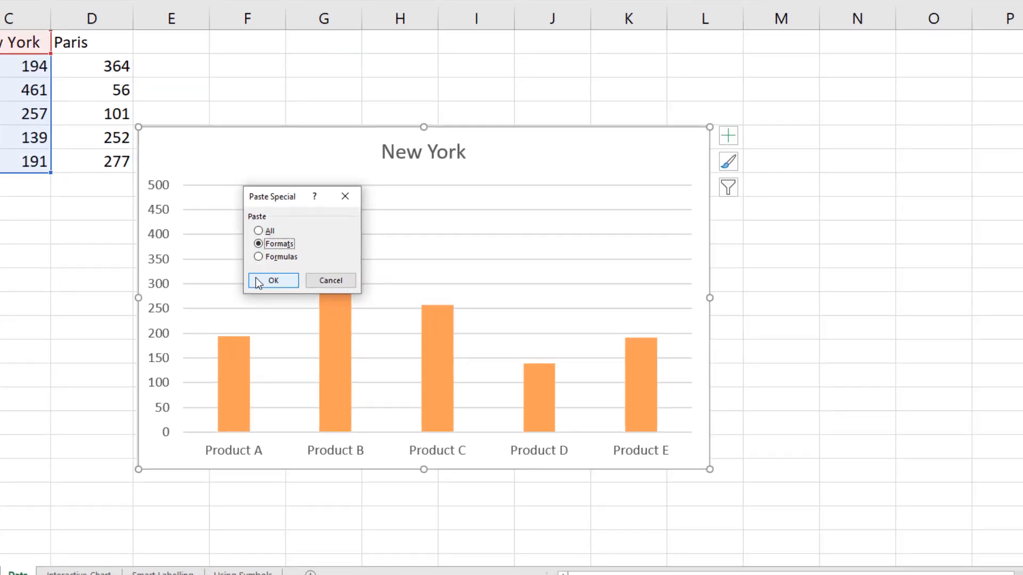
click(273, 281)
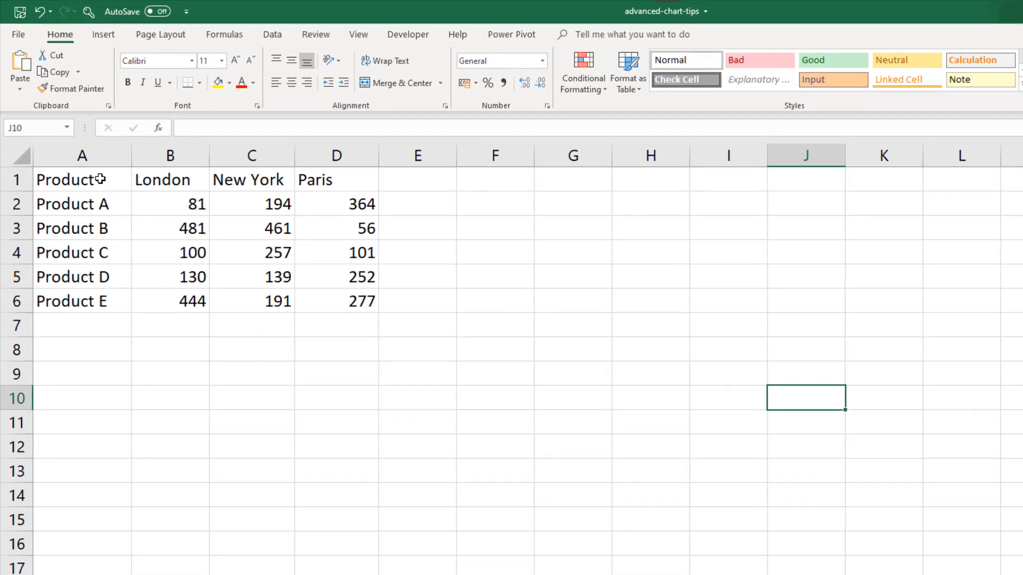
- Copy the Product and London data from A1:B6 to A10:B15, and clear the copied London column in B10:B15
drag(101, 179, 181, 315)
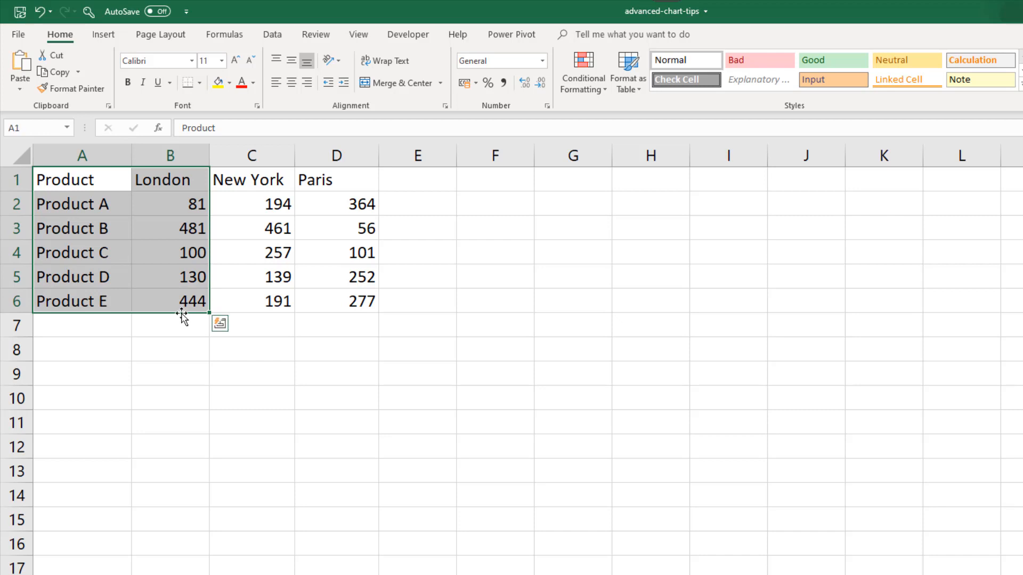
drag(182, 313, 155, 523)
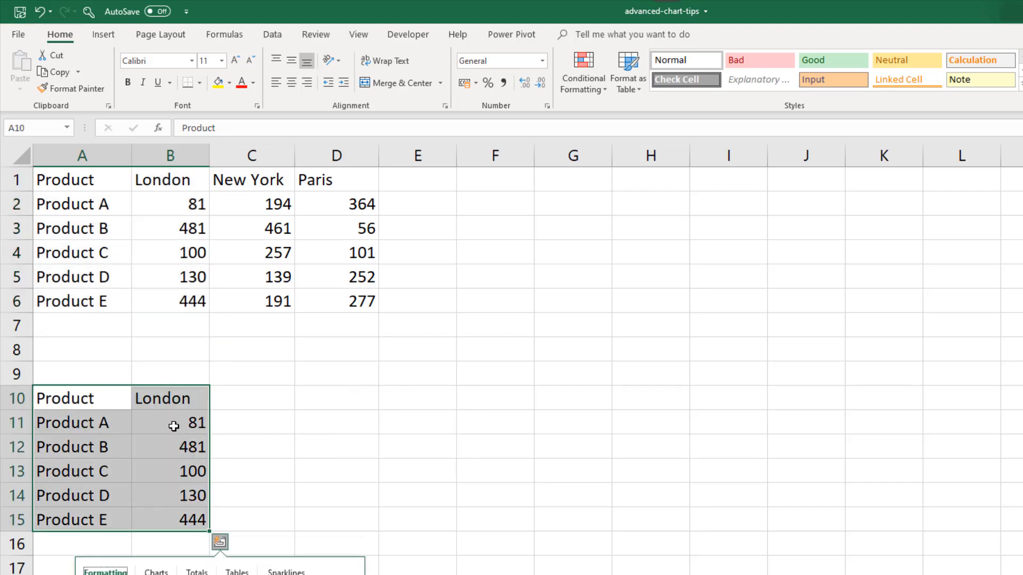
drag(178, 399, 177, 515)
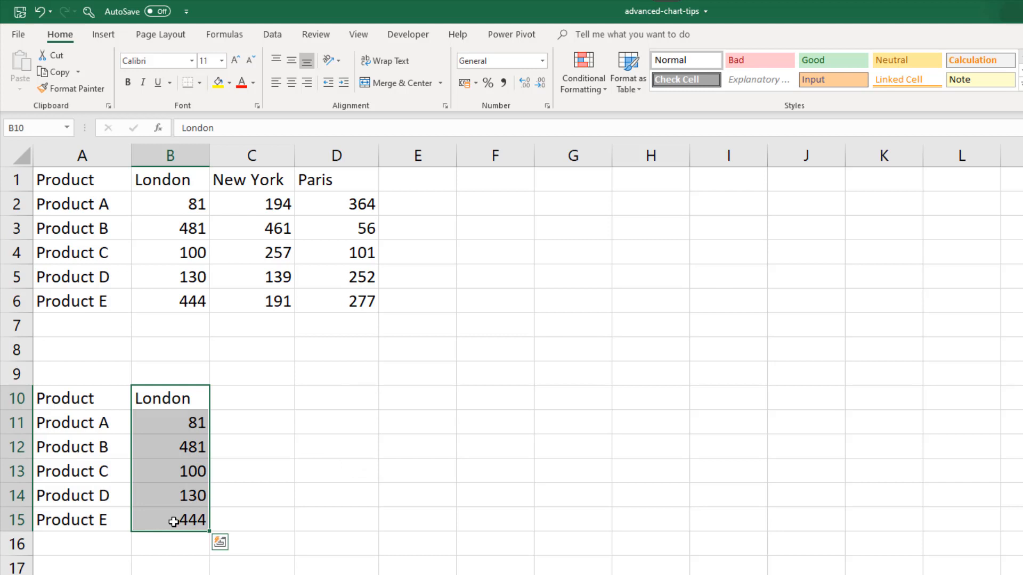
key(Delete)
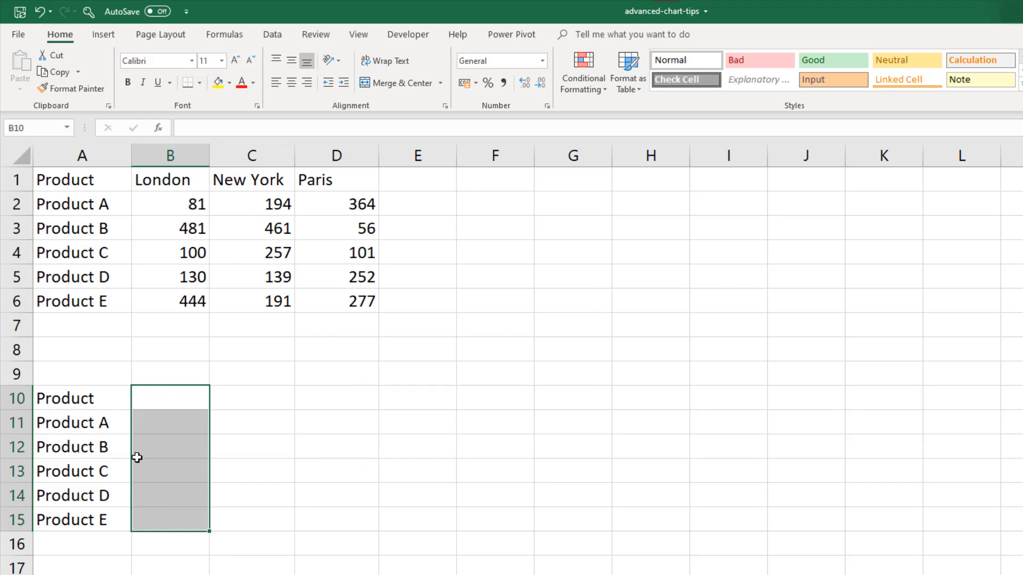
click(107, 398)
click(114, 424)
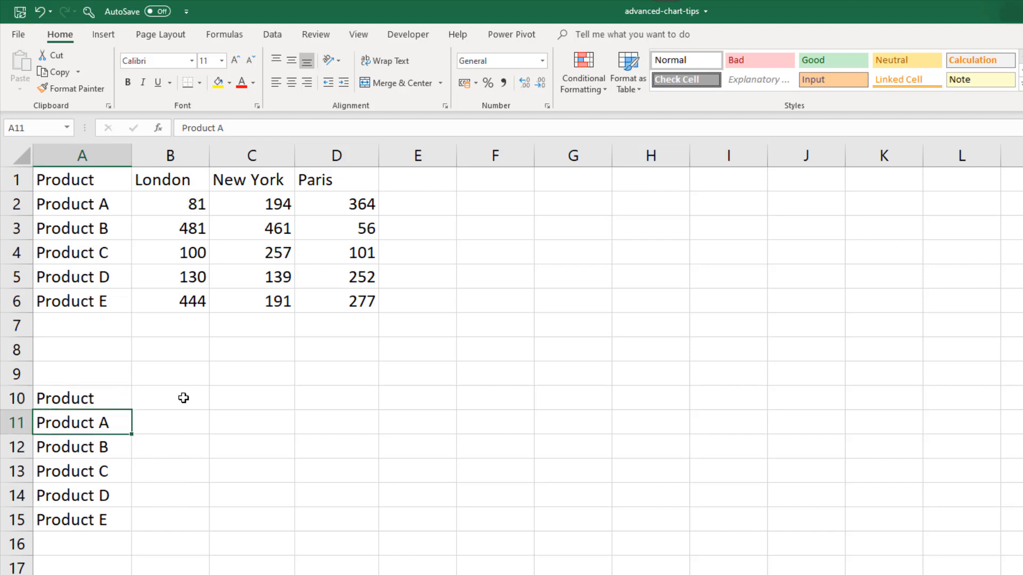
drag(183, 398, 184, 520)
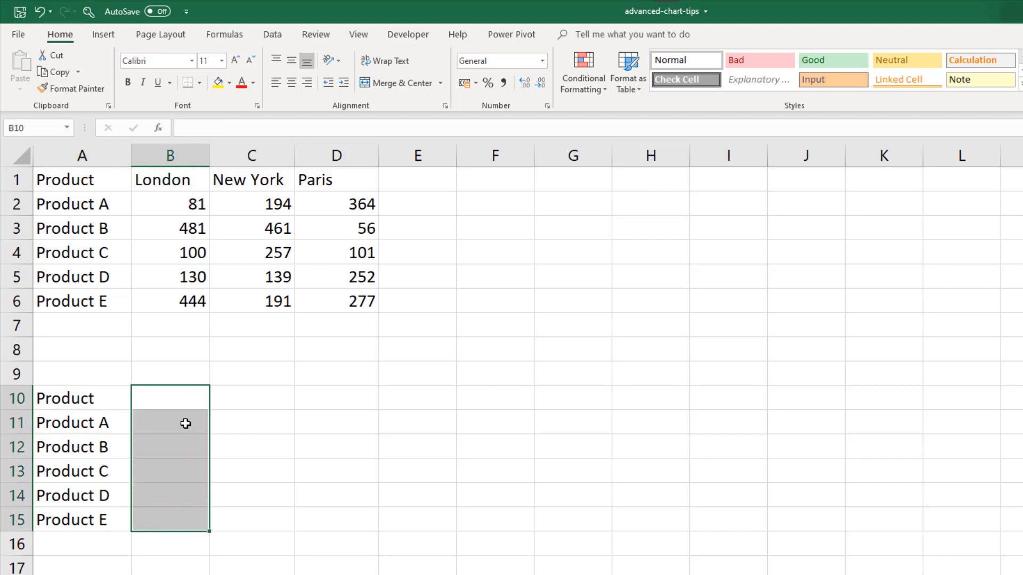
click(217, 420)
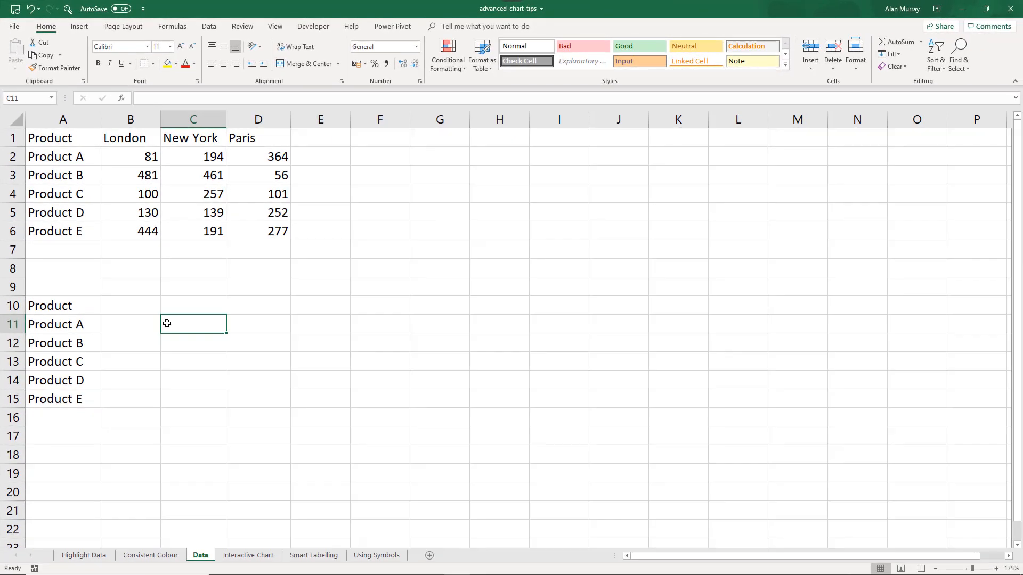
- On the Interactive Chart sheet, check the Developer entry in the ribbon customization options without changing anything
click(254, 557)
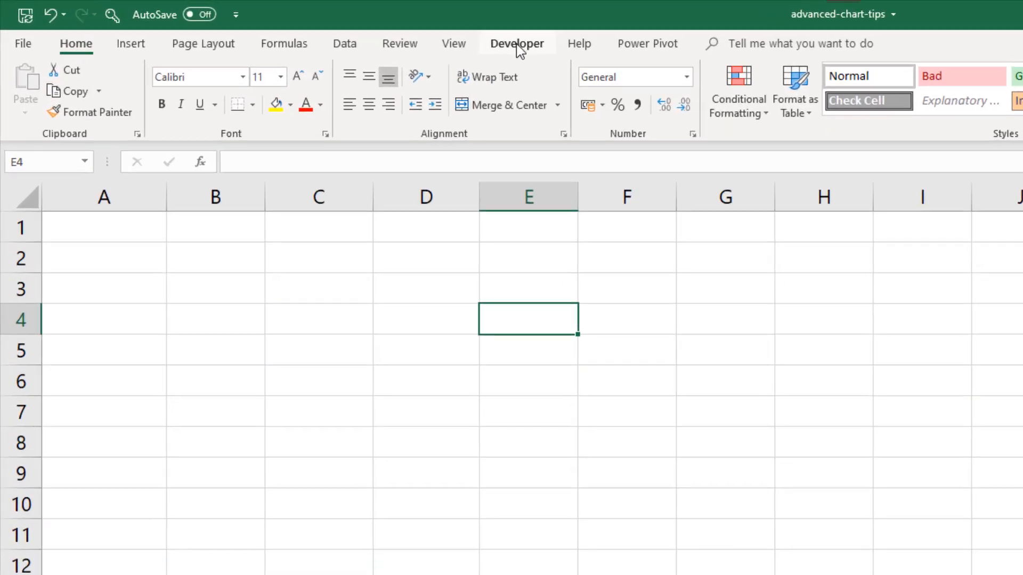
click(313, 26)
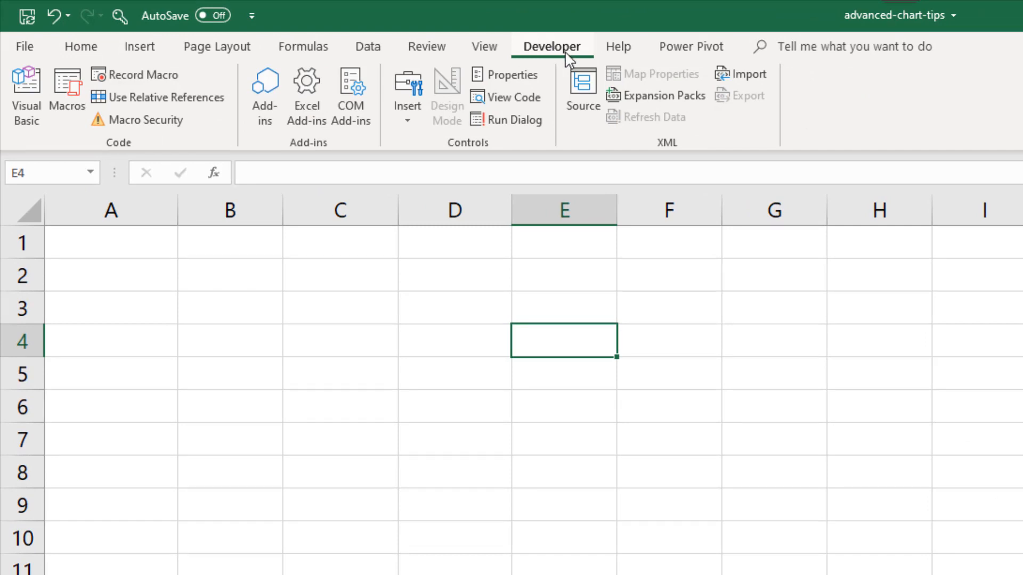
right_click(583, 143)
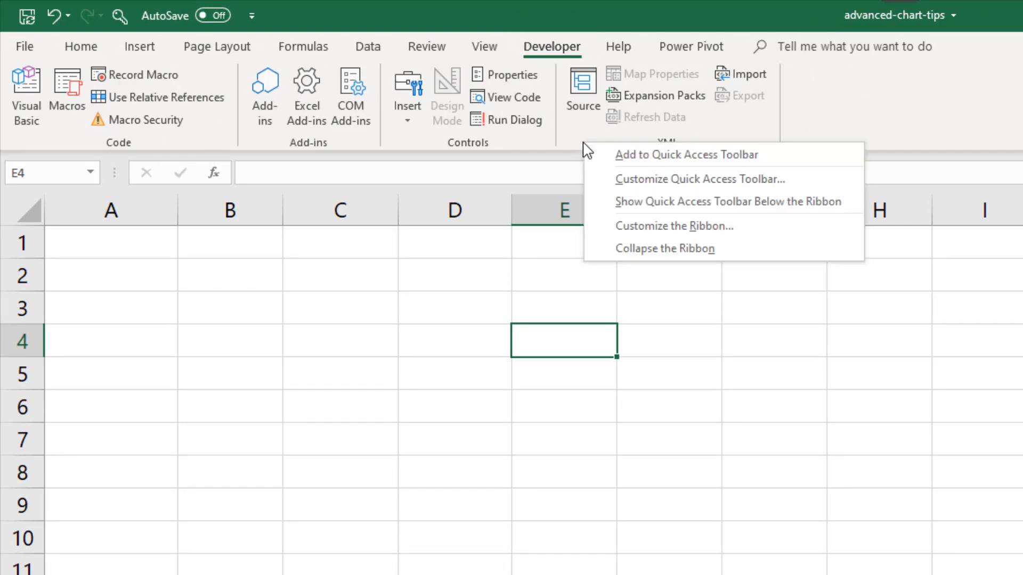
click(648, 226)
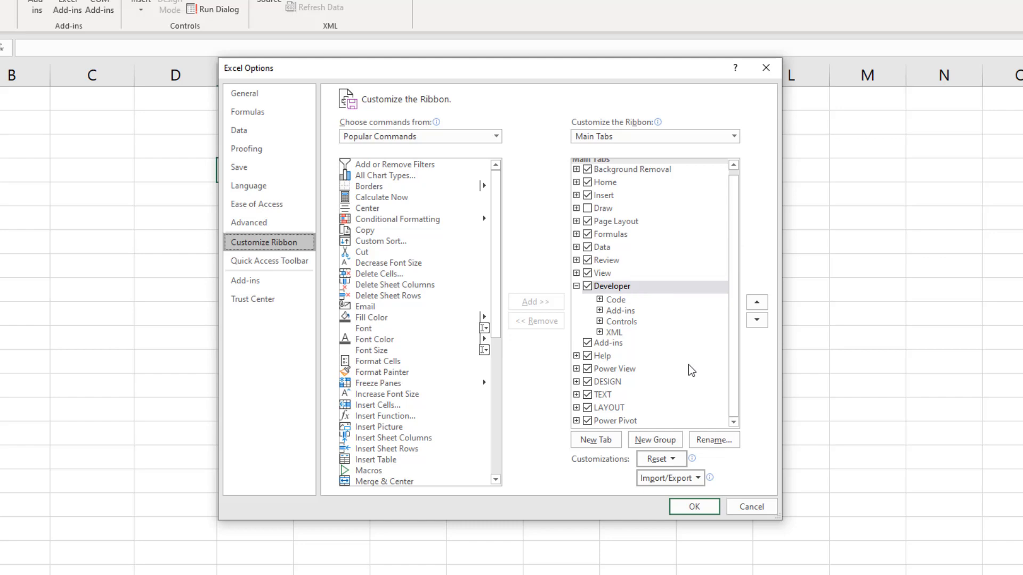
click(746, 507)
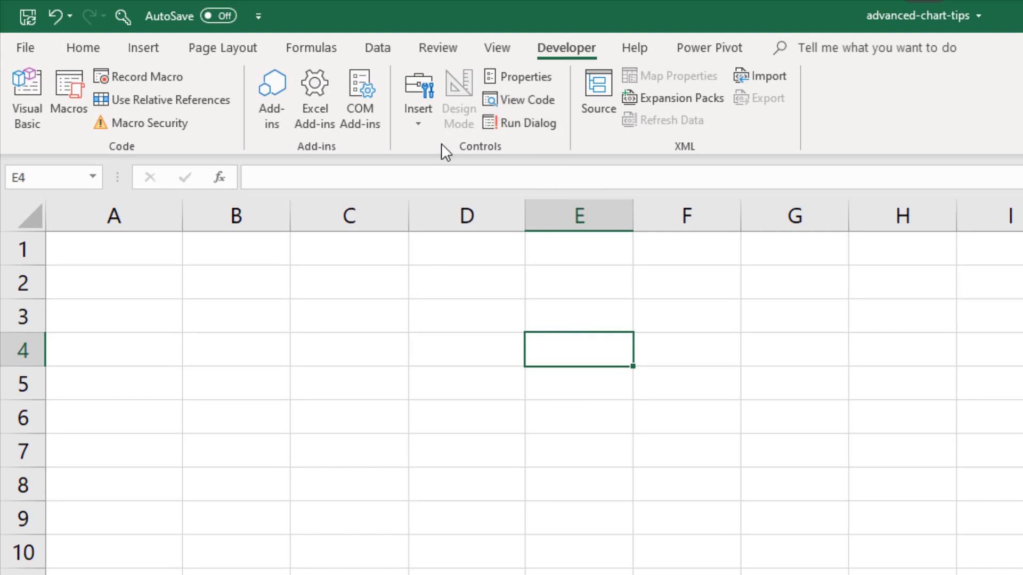
- Insert an option button form control across cells B2:C3 and place two copies of it directly below
click(426, 126)
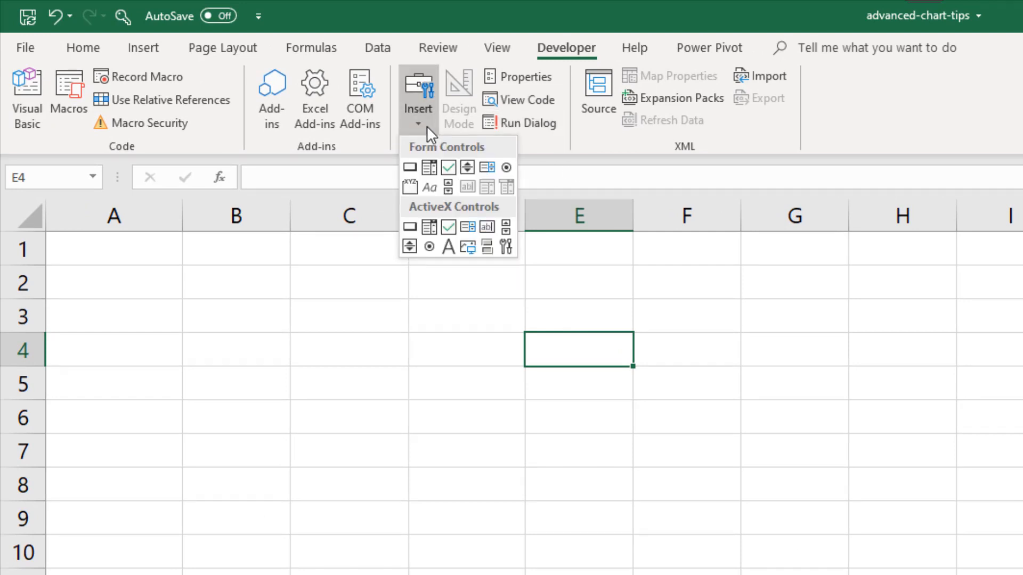
click(506, 167)
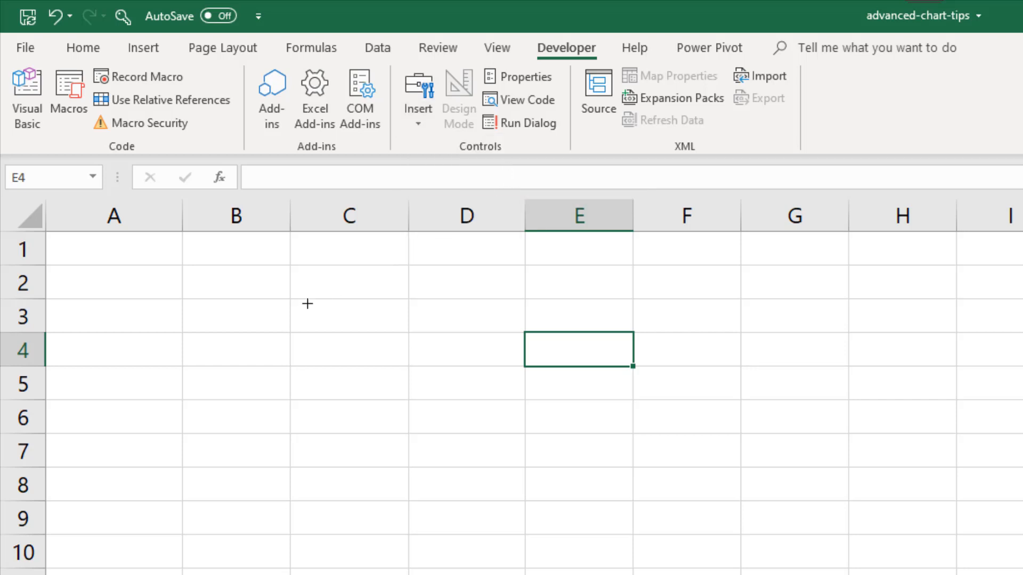
click(194, 287)
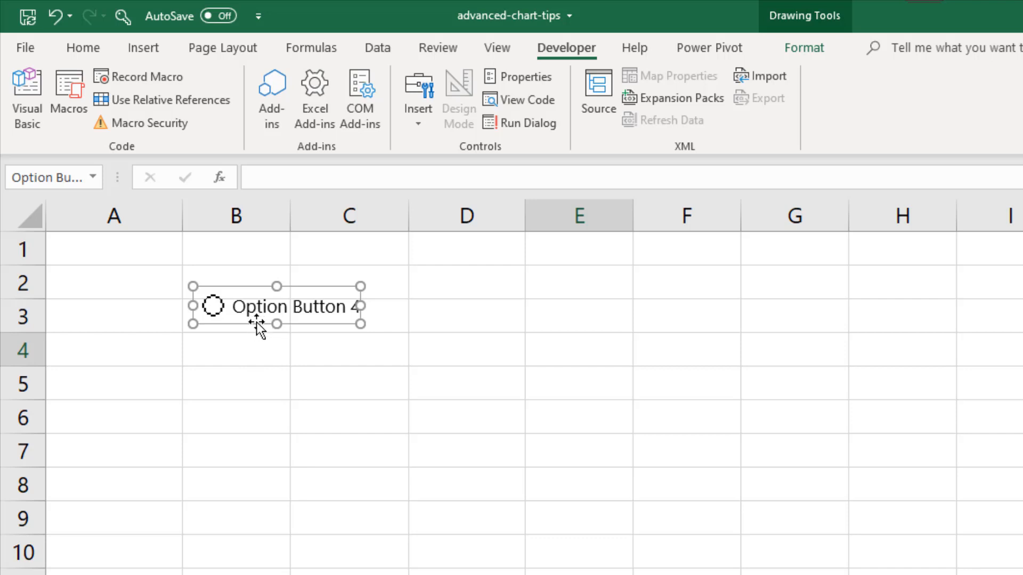
drag(256, 324, 262, 419)
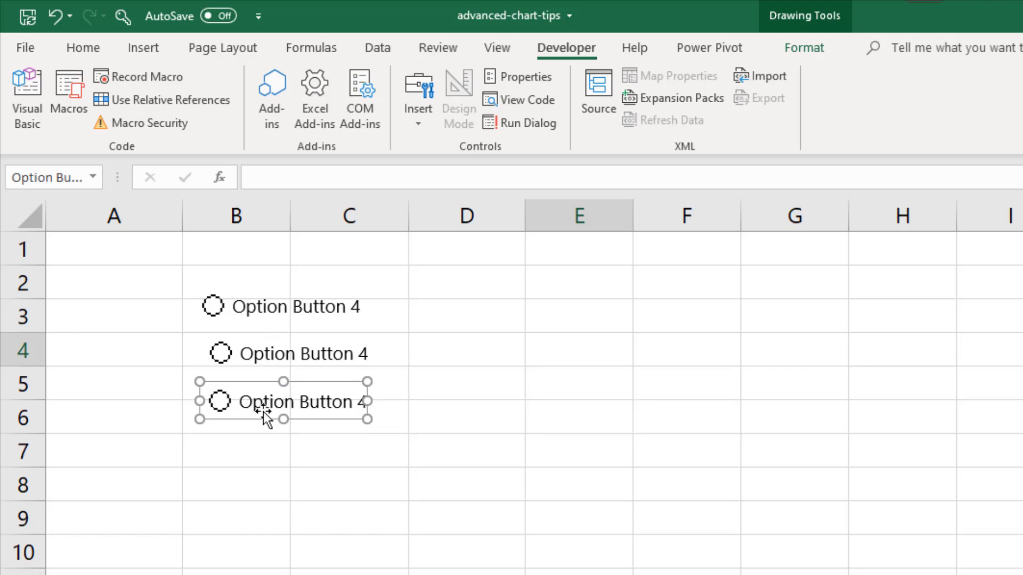
- Left-align the three option buttons with one another
ctrl+click(271, 340)
ctrl+click(274, 303)
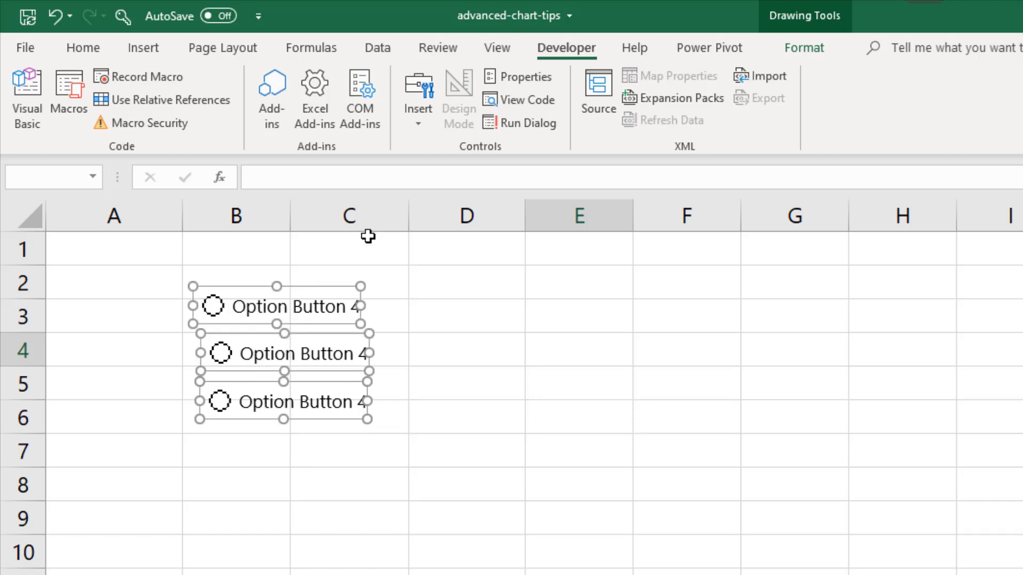
click(786, 47)
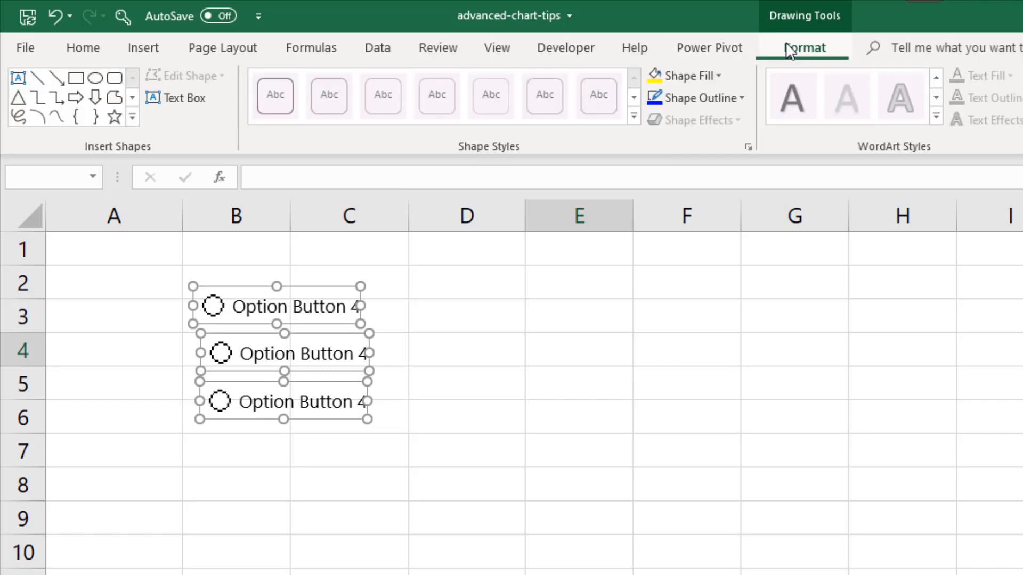
click(776, 77)
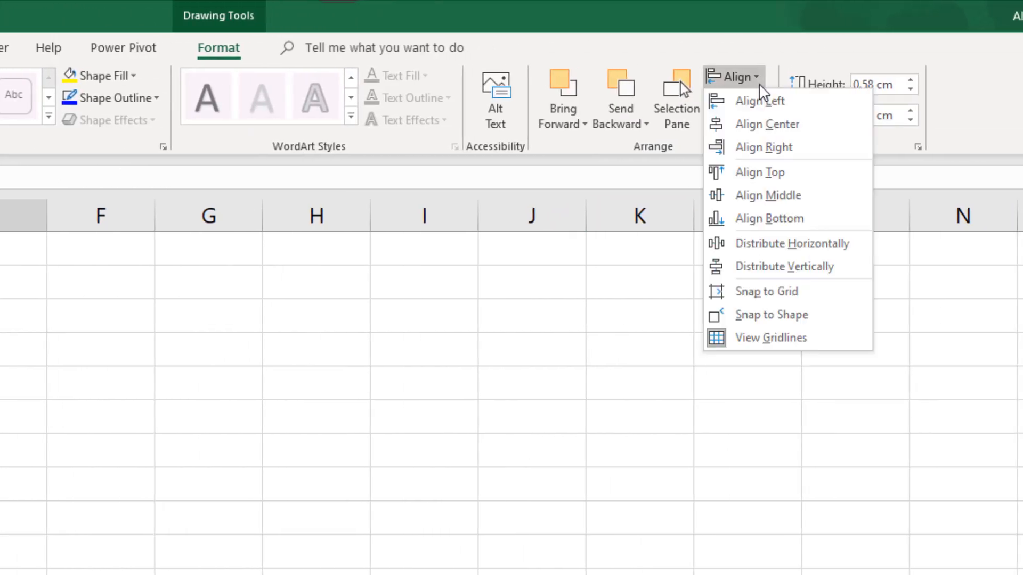
click(760, 102)
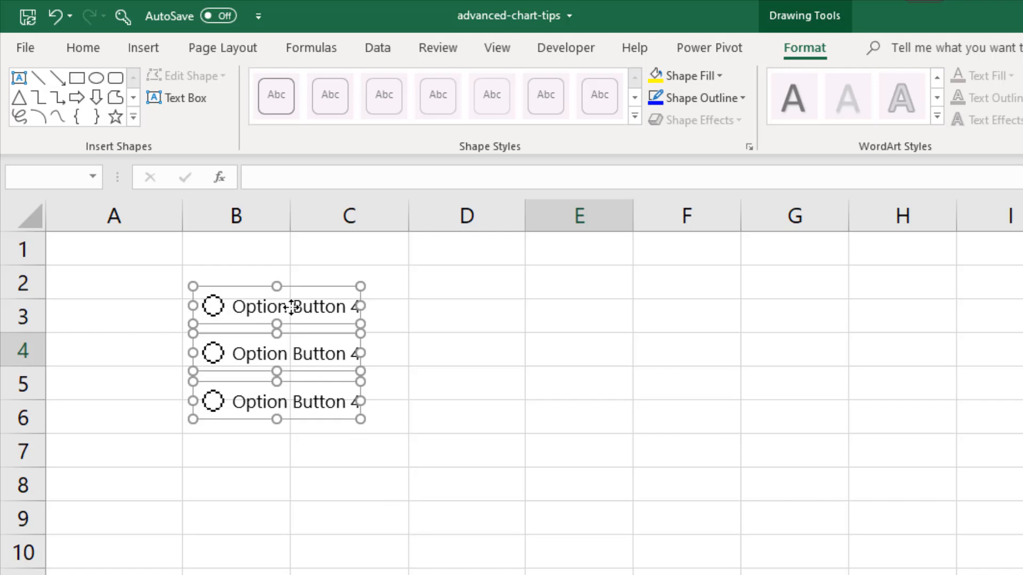
click(397, 325)
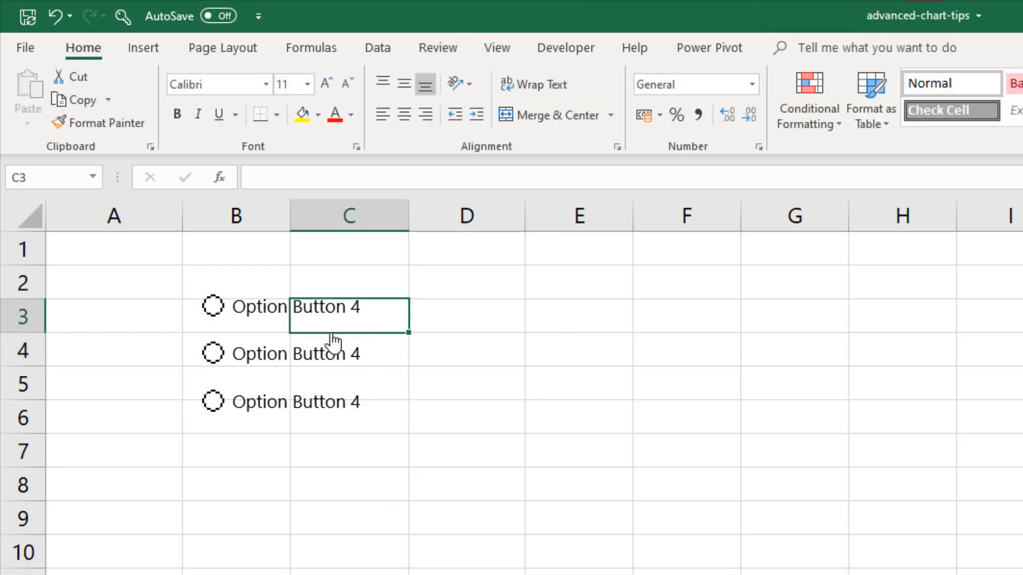
- Change the label of the uppermost option button to London
right_click(265, 307)
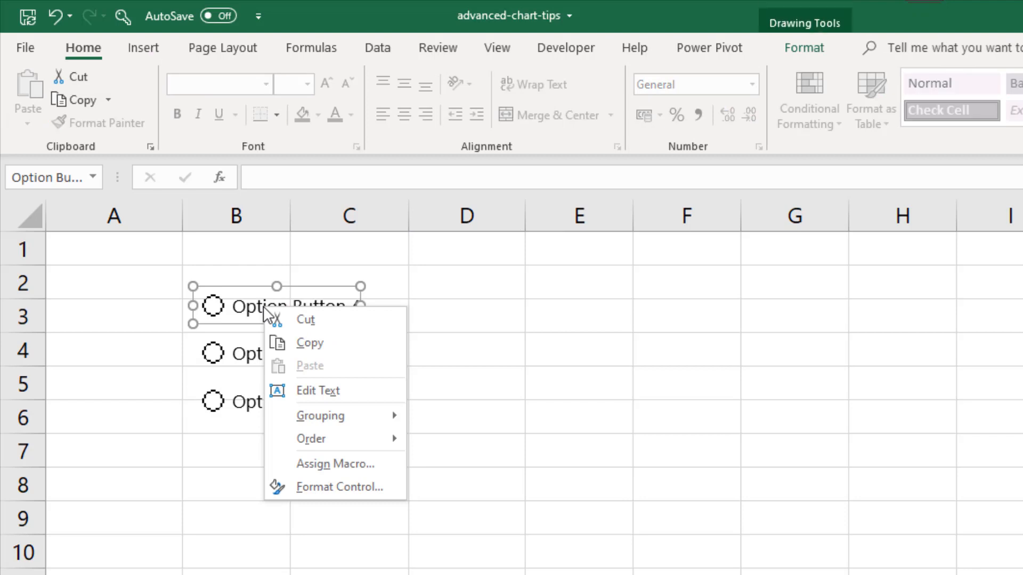
click(306, 391)
drag(235, 308, 366, 309)
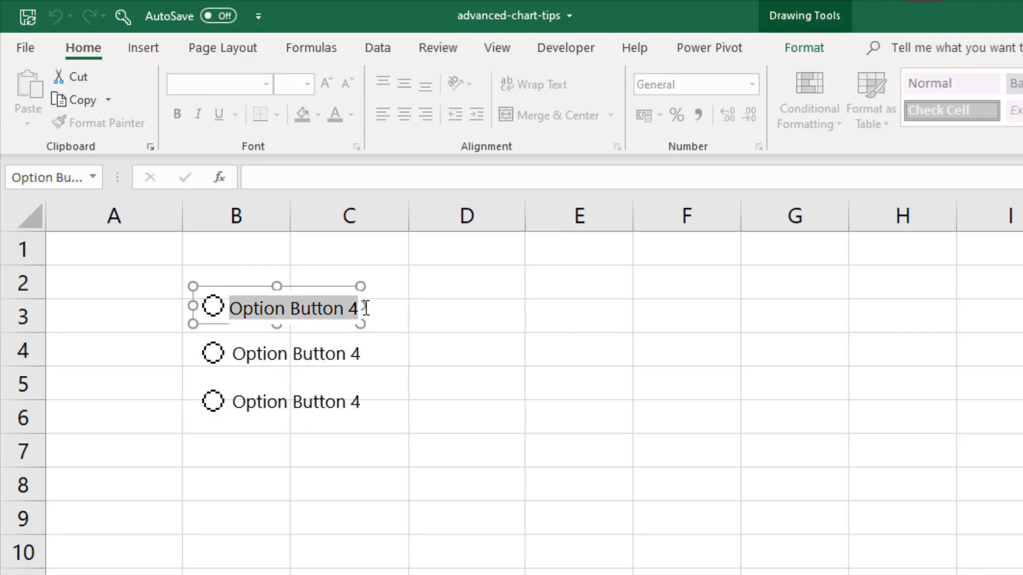
text(London)
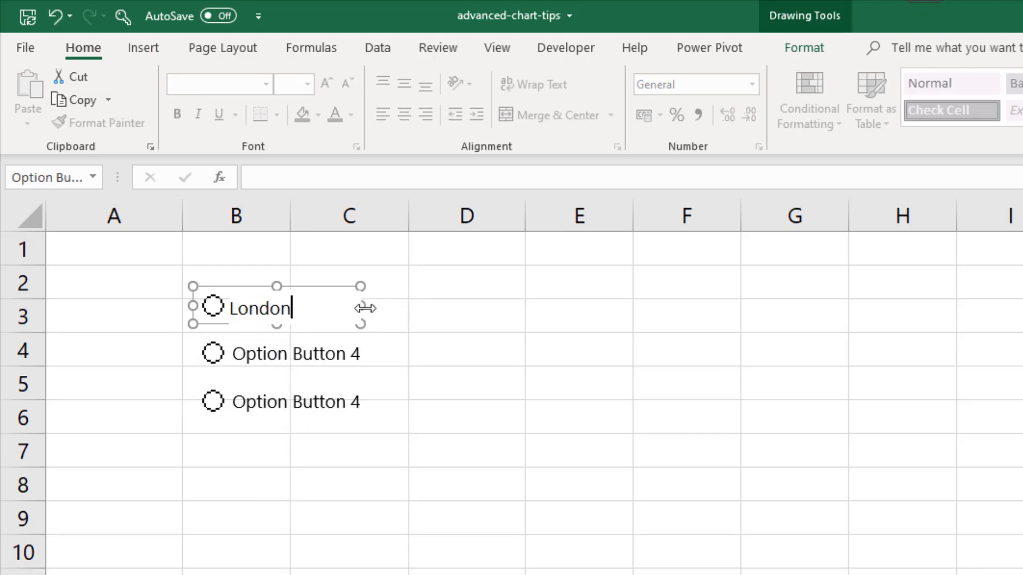
- Change the label of the middle option button to New York
right_click(309, 364)
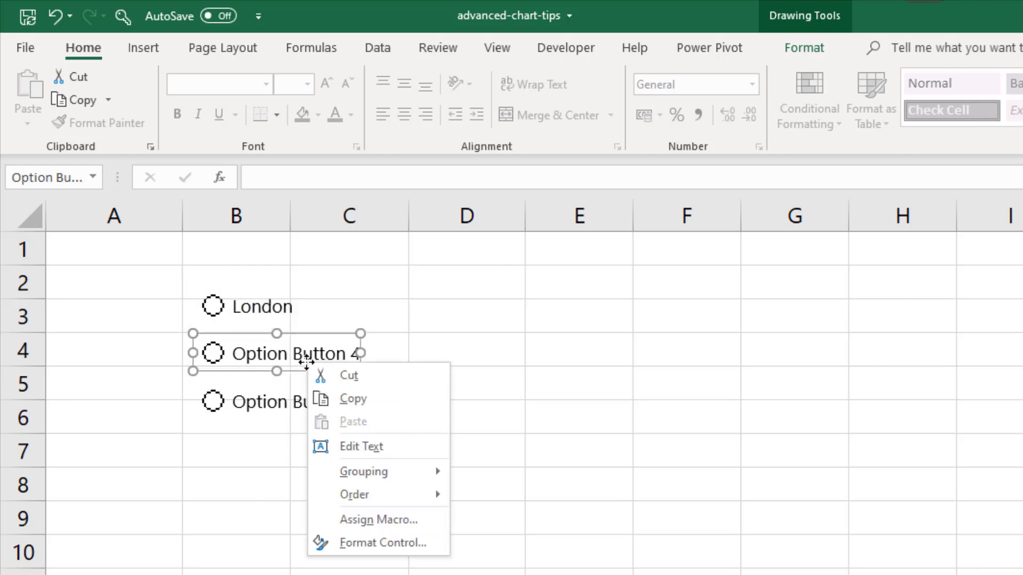
click(332, 447)
drag(230, 354, 381, 354)
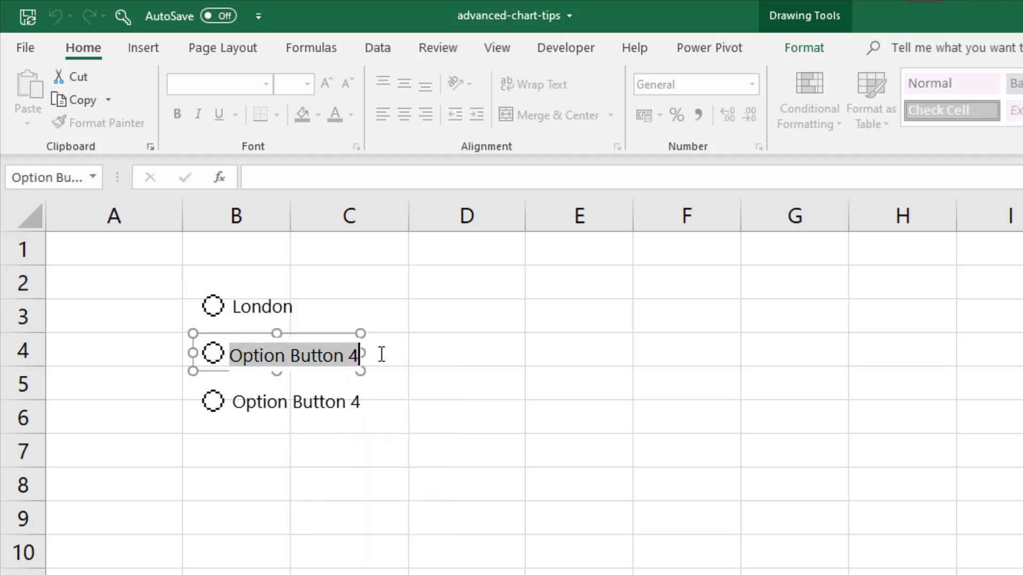
text(New York)
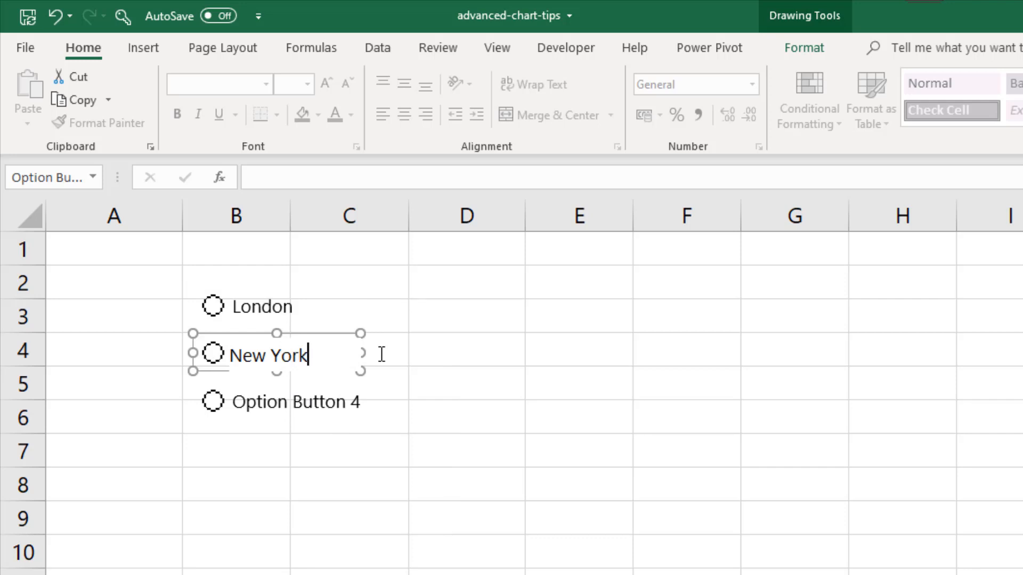
- Change the label of the lowest option button to Paris
right_click(322, 402)
click(347, 486)
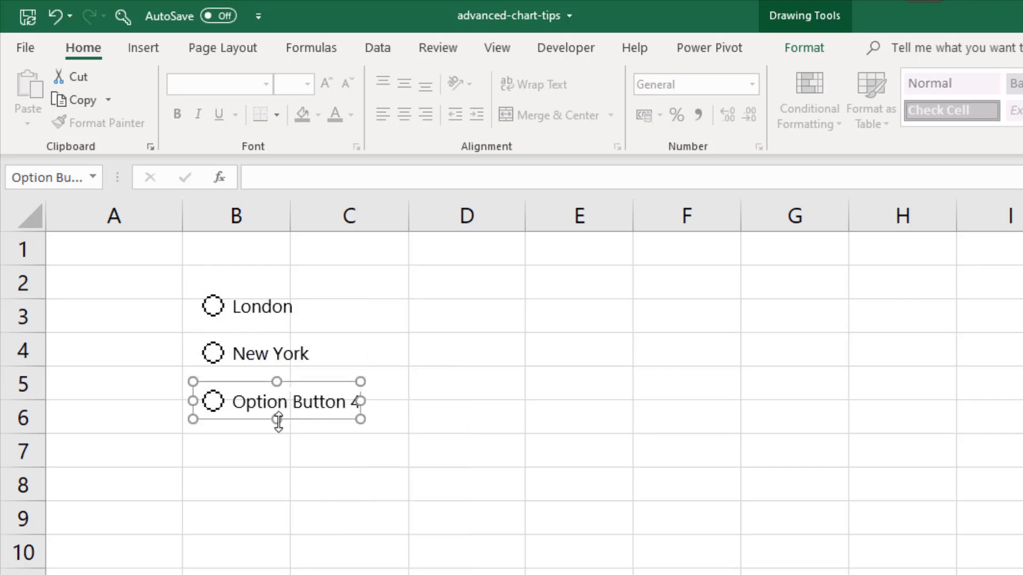
drag(234, 403, 379, 393)
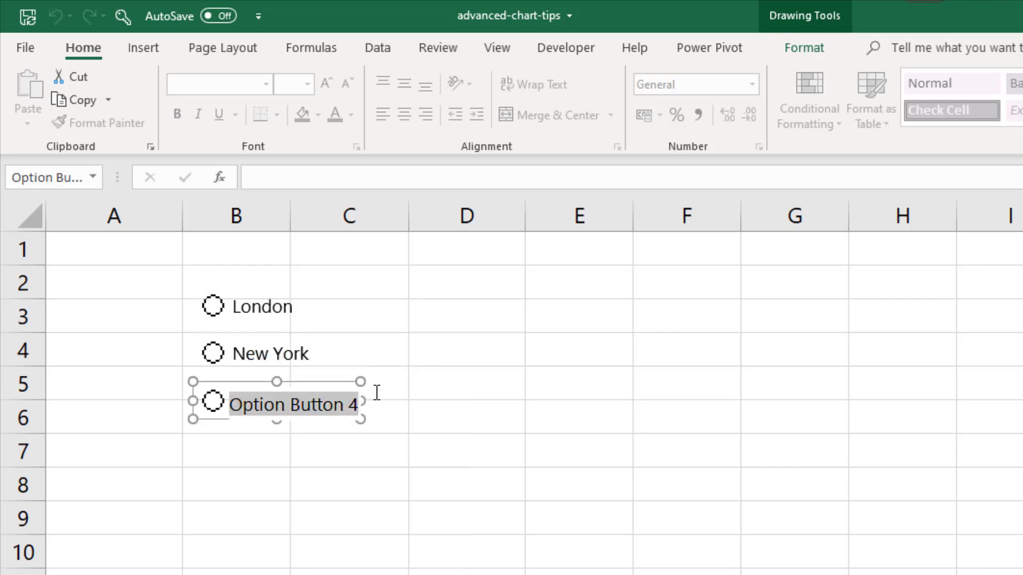
text(Paris)
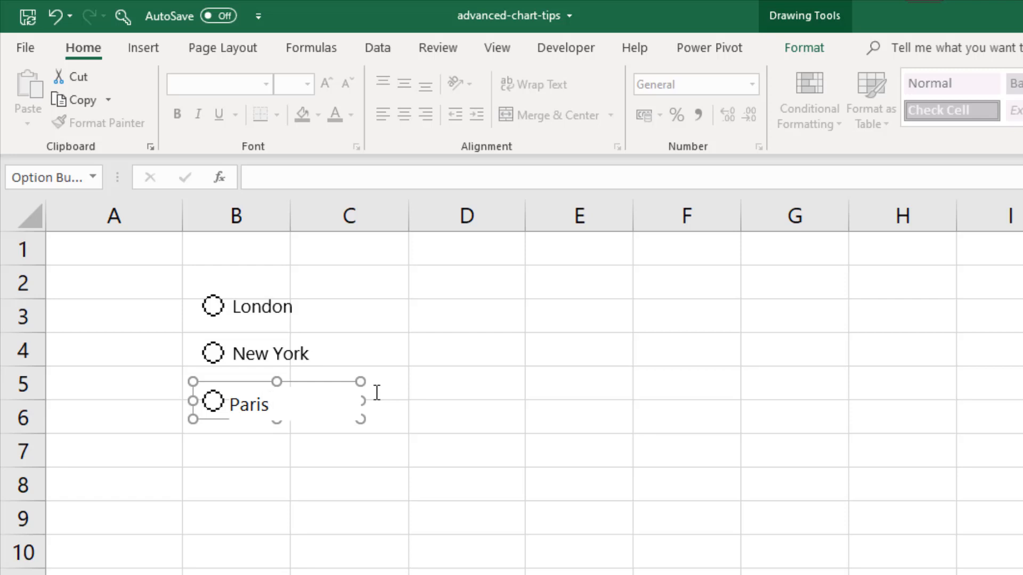
click(396, 479)
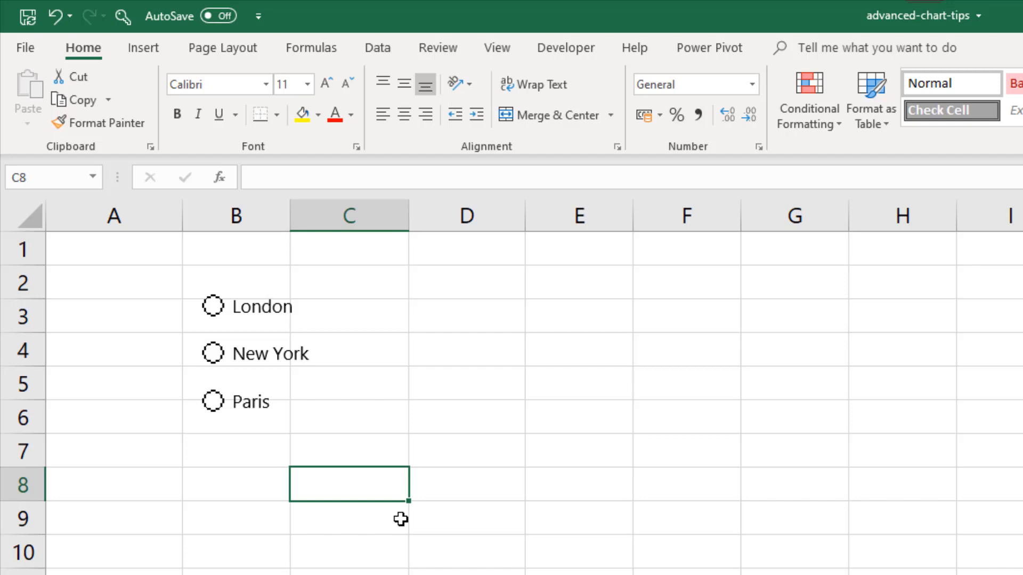
- Link the London, New York and Paris option buttons together to cell A8 on the Data sheet
right_click(269, 315)
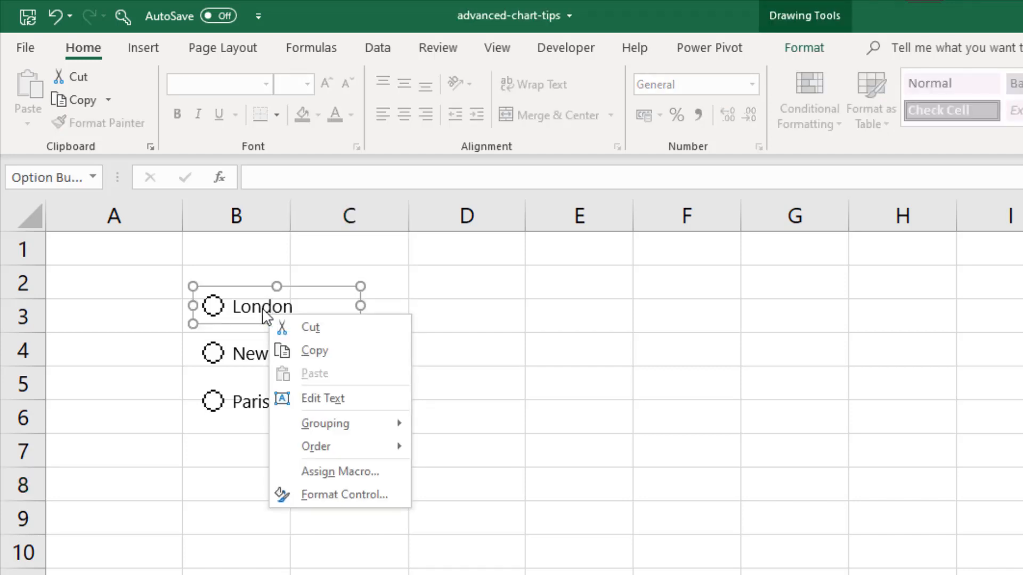
click(257, 360)
ctrl+click(258, 360)
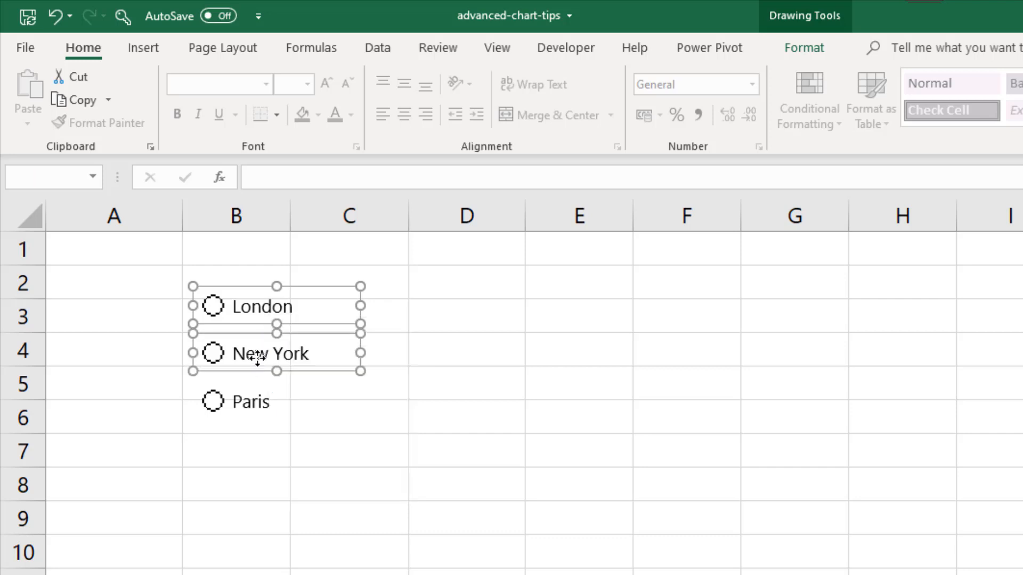
ctrl+click(258, 405)
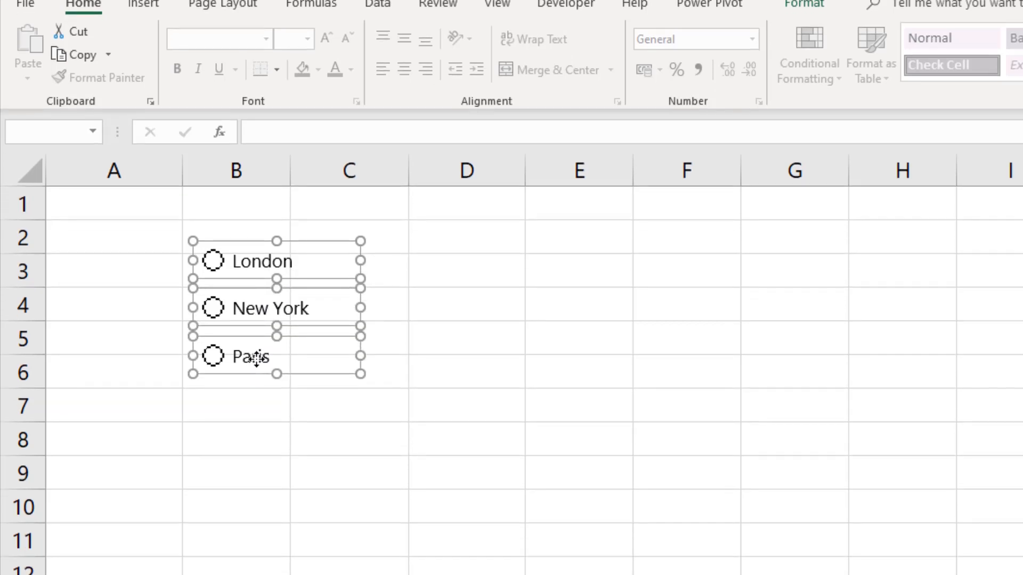
right_click(257, 359)
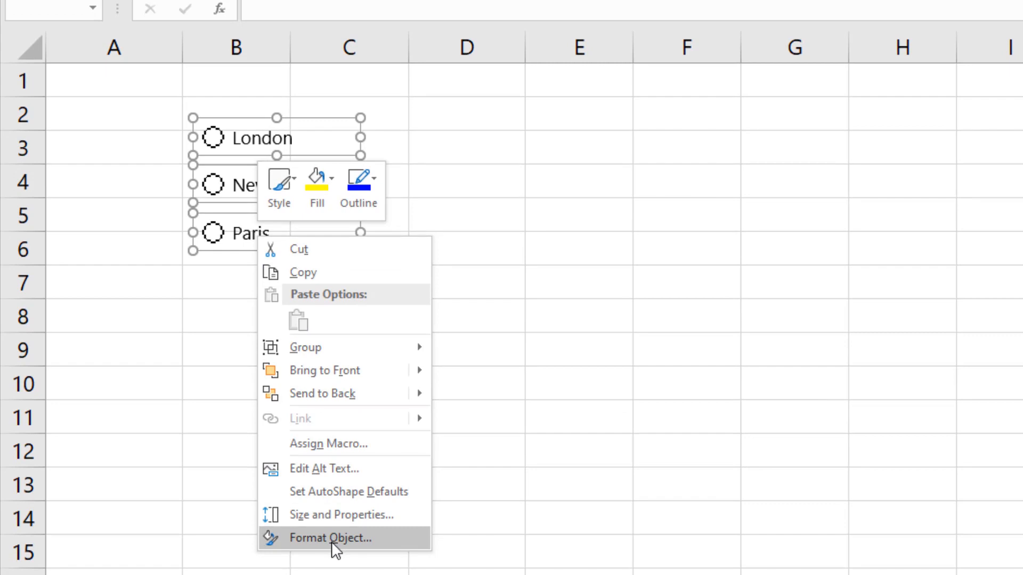
click(331, 539)
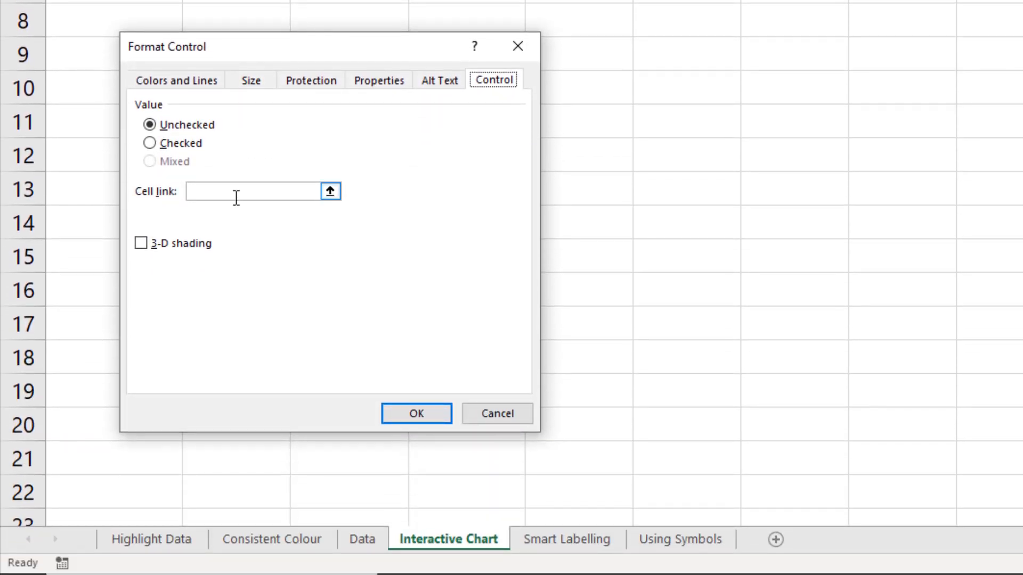
click(237, 195)
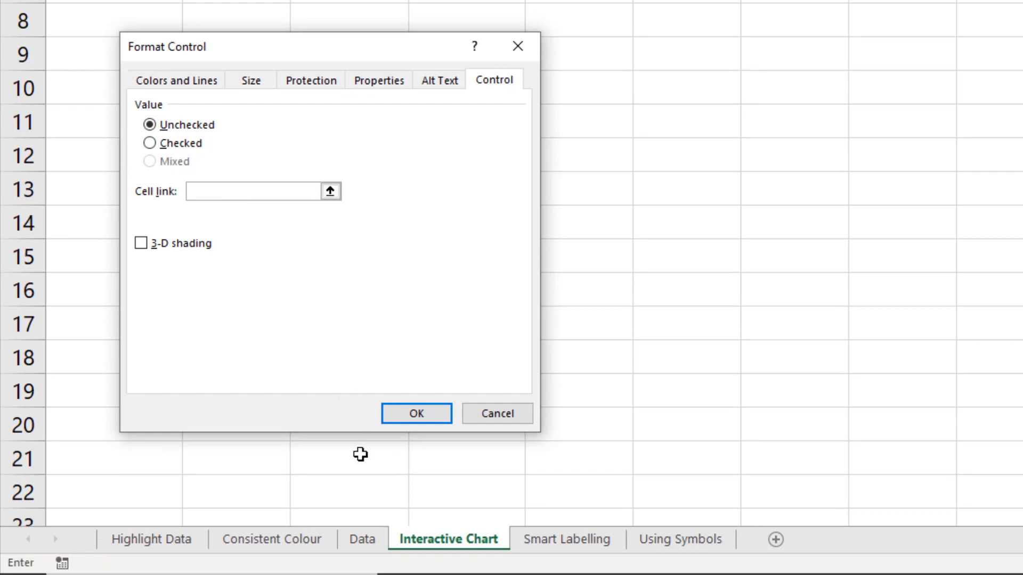
click(362, 540)
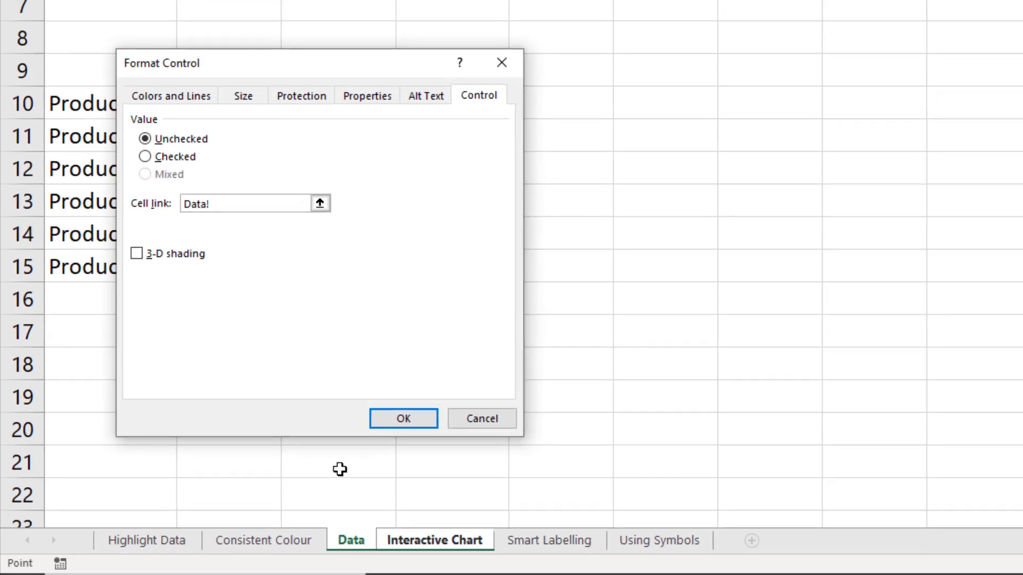
click(69, 25)
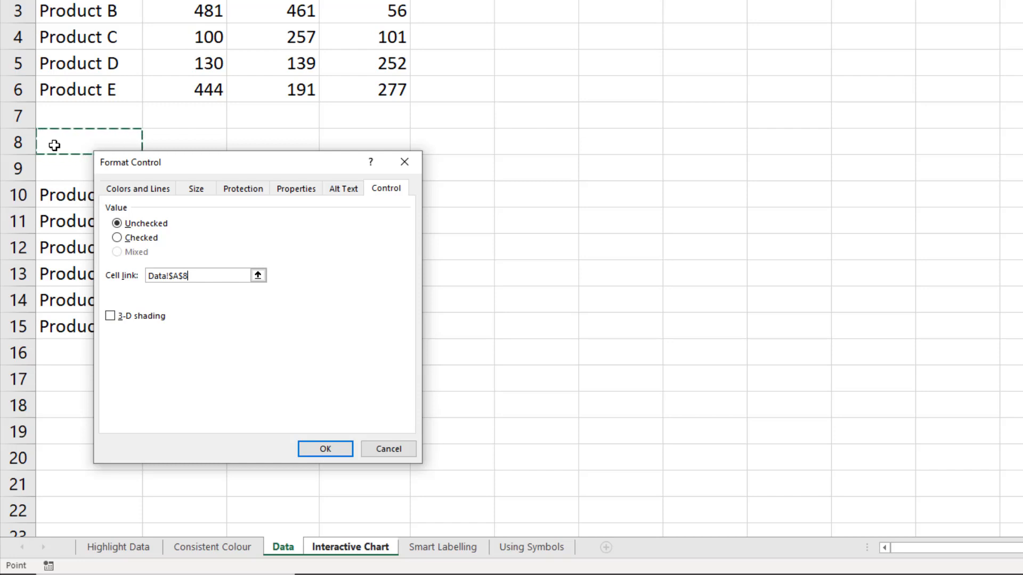
click(336, 450)
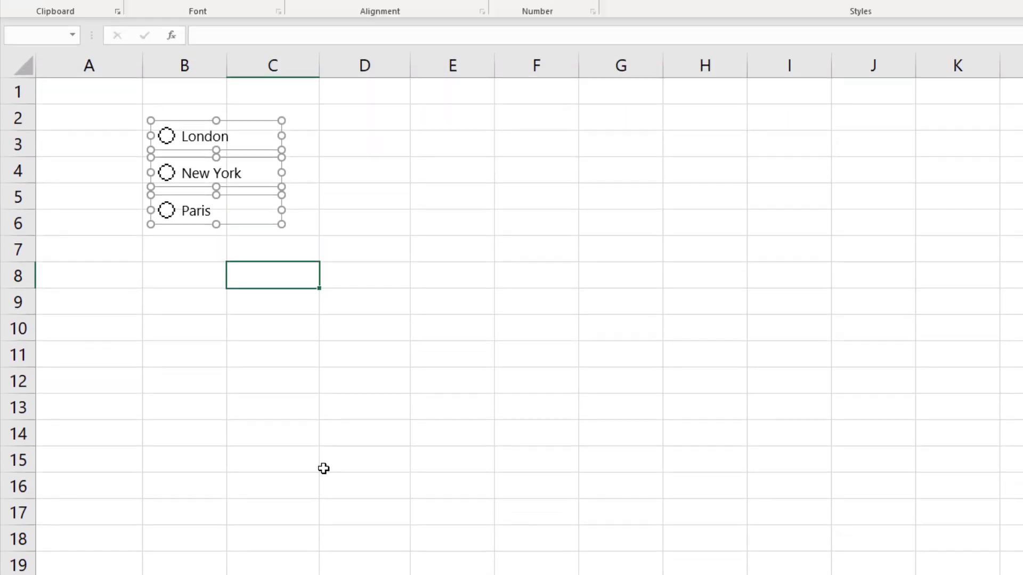
click(311, 391)
- Test the option buttons by choosing London and Paris in turn, checking linked cell A8 on the Data sheet after each choice
click(167, 139)
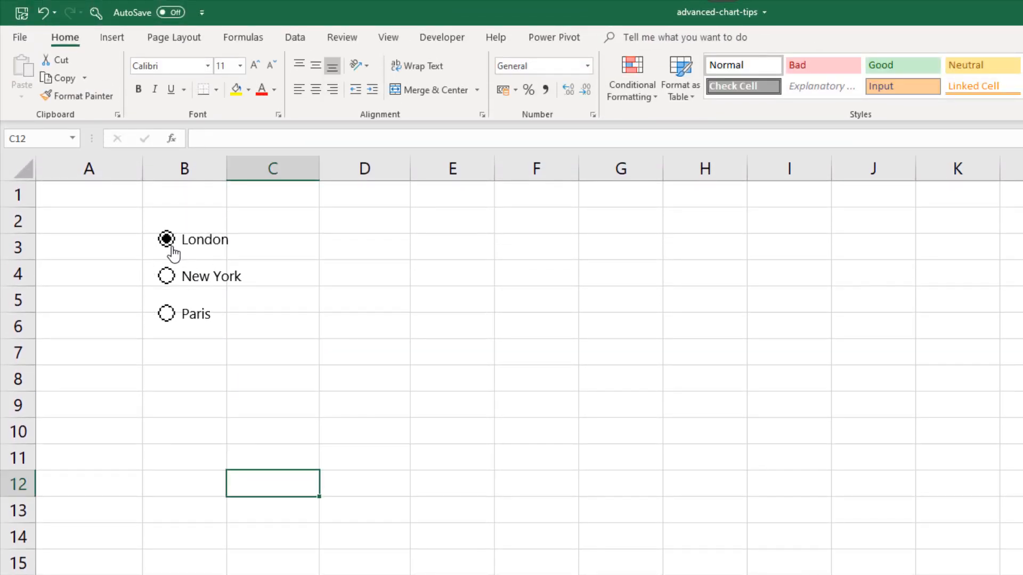
click(170, 574)
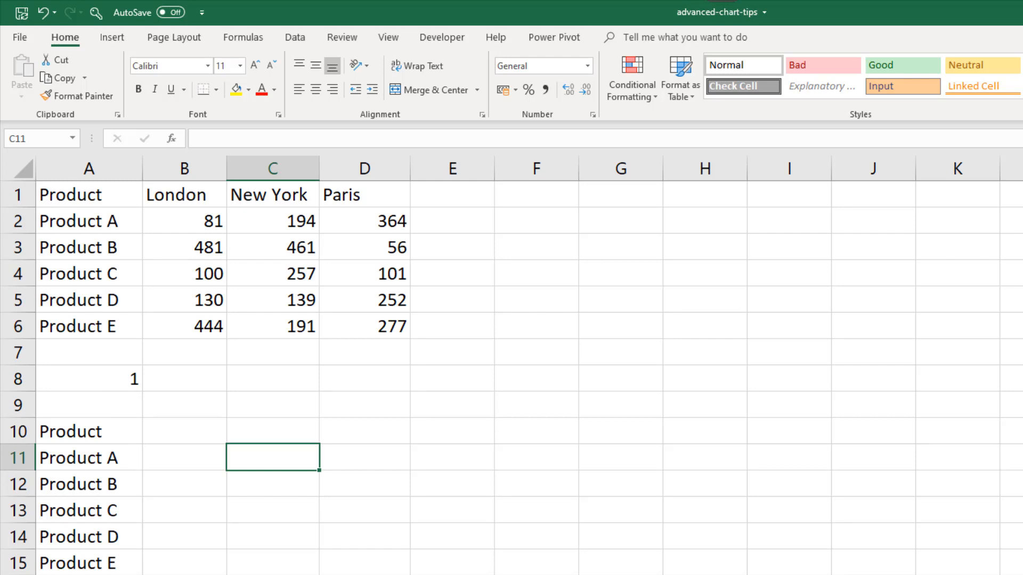
click(234, 574)
click(170, 317)
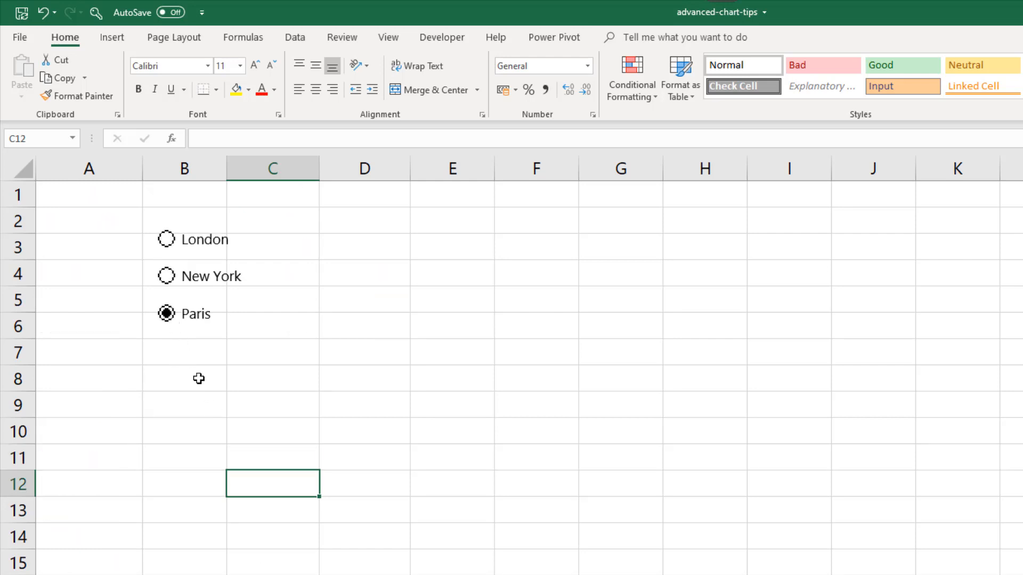
click(169, 574)
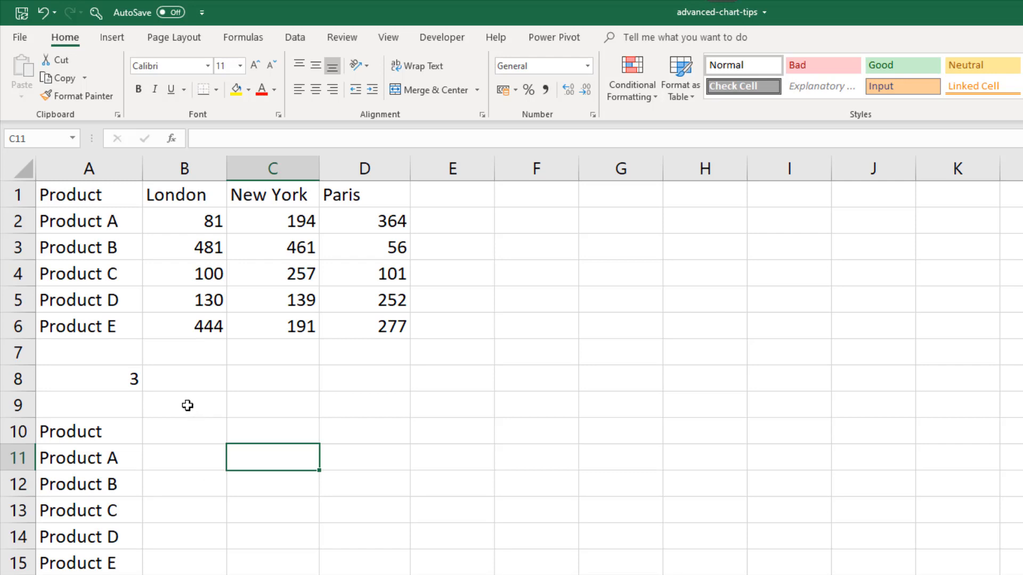
- Begin a CHOOSE formula in cell B10 of the Data sheet with the absolute reference $A$8 as its index number
click(189, 423)
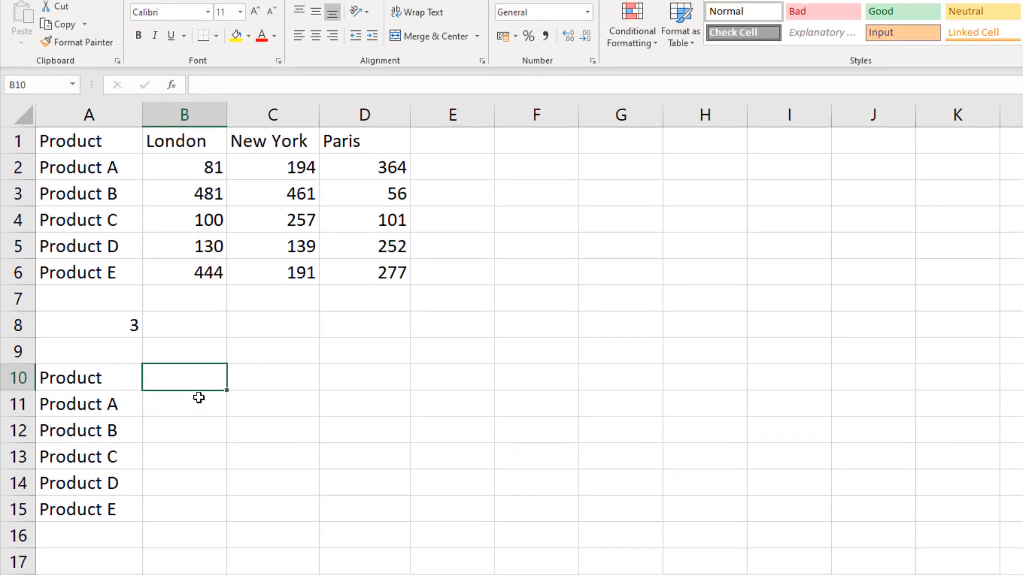
text(=ch)
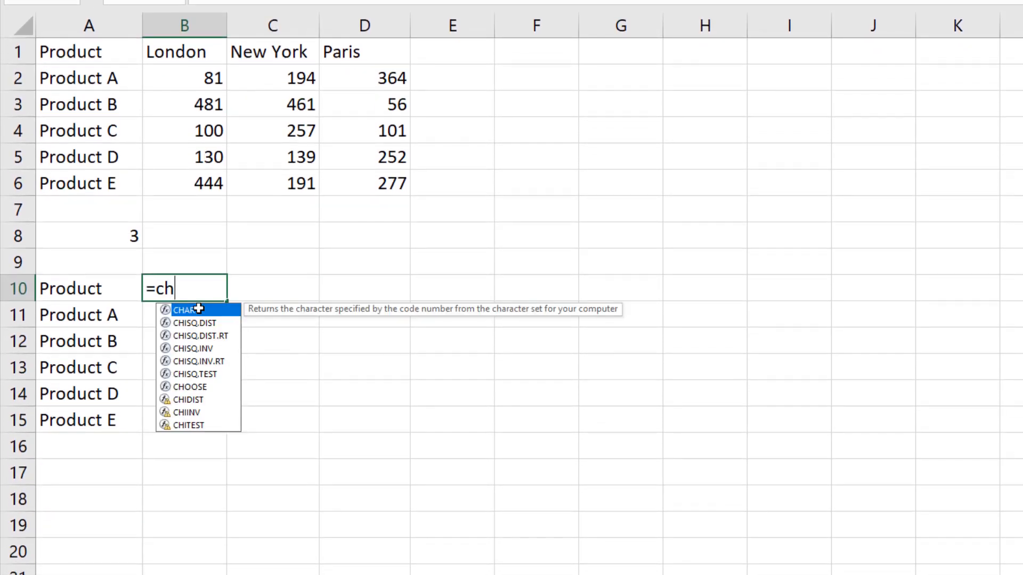
text(o)
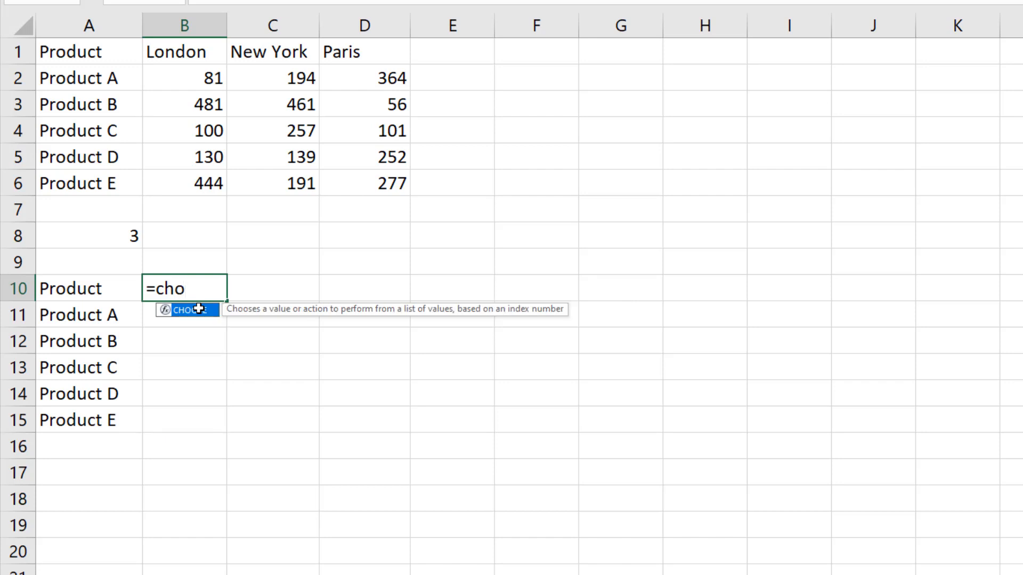
text(o)
double_click(199, 309)
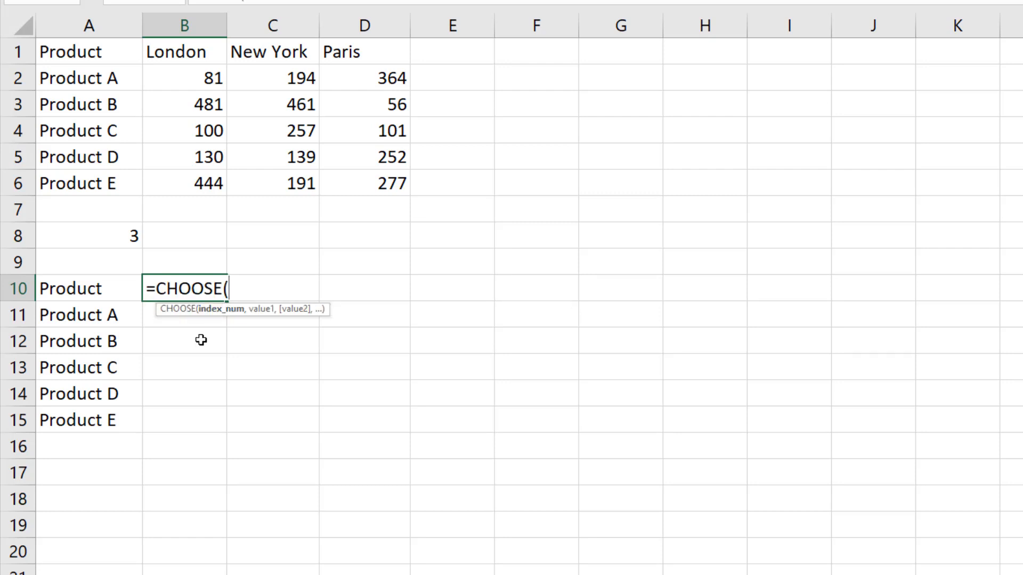
click(108, 235)
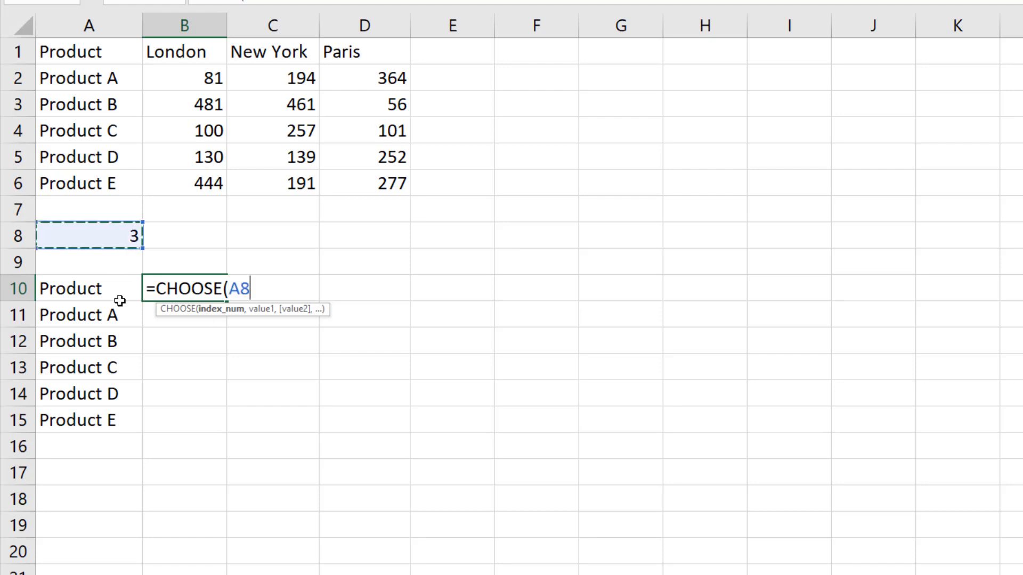
text(,)
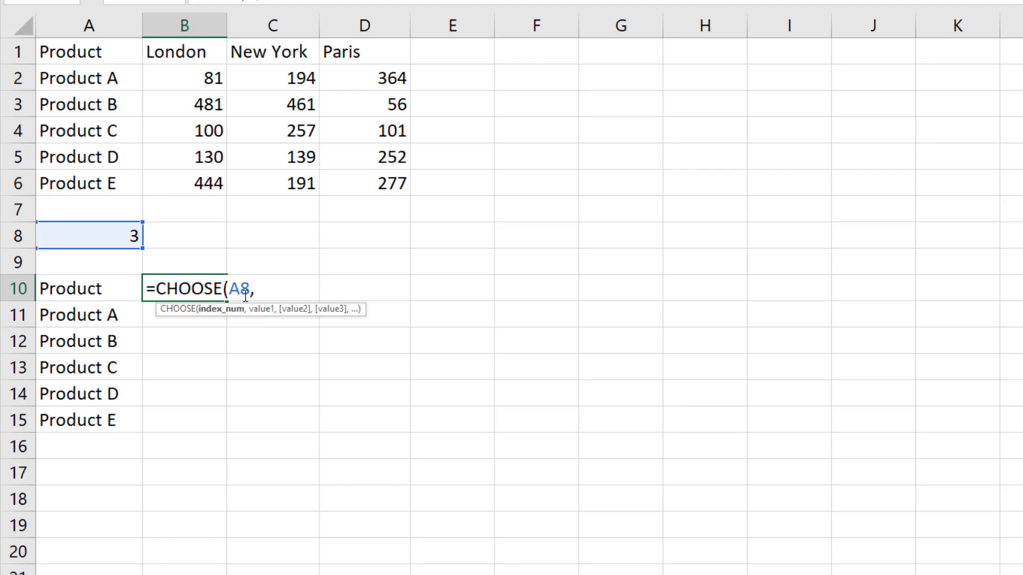
key(F4)
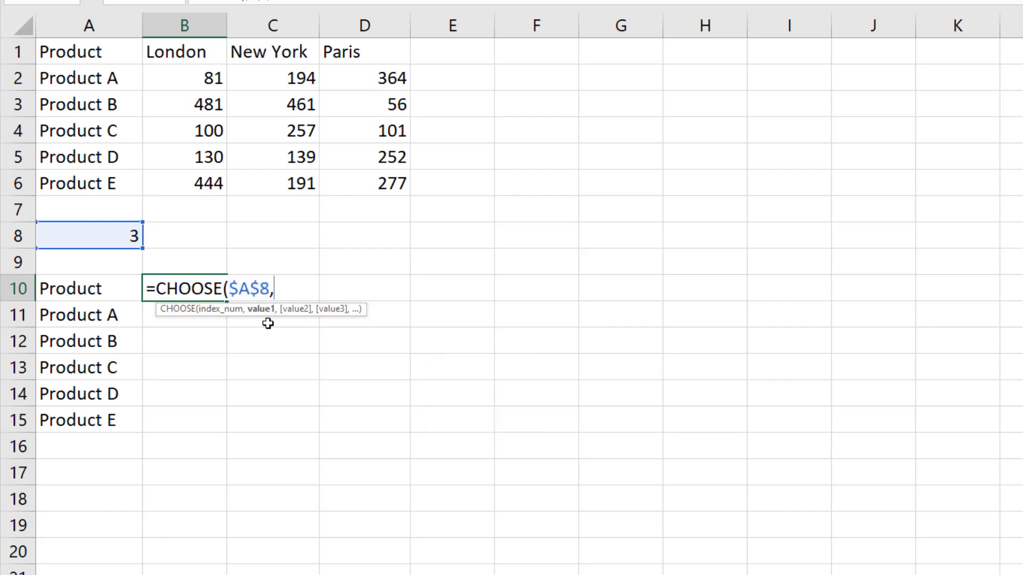
- Complete the CHOOSE formula in B10 with the city headings B1, C1 and D1 as its three values
click(200, 53)
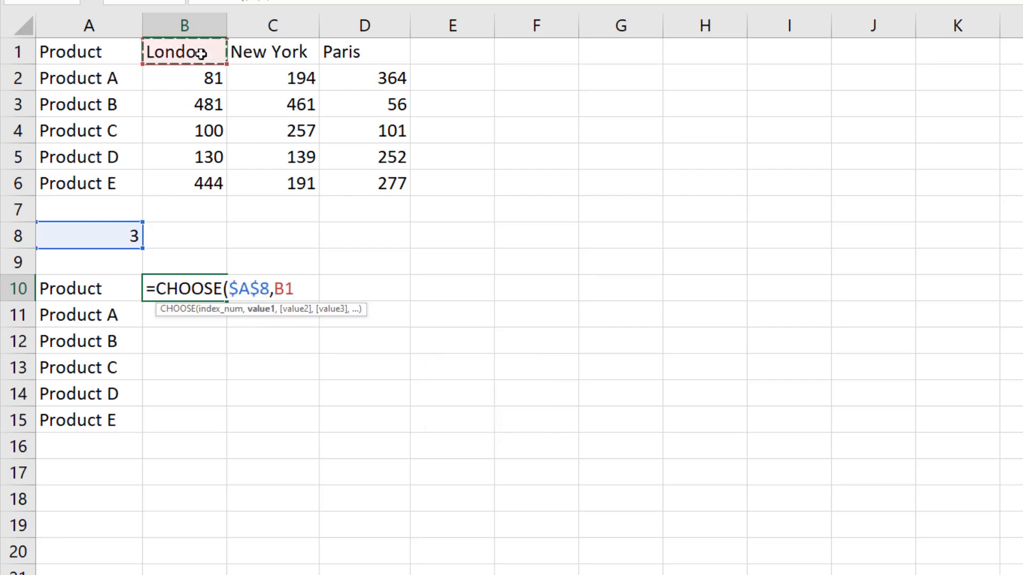
text(,)
click(285, 57)
text(,)
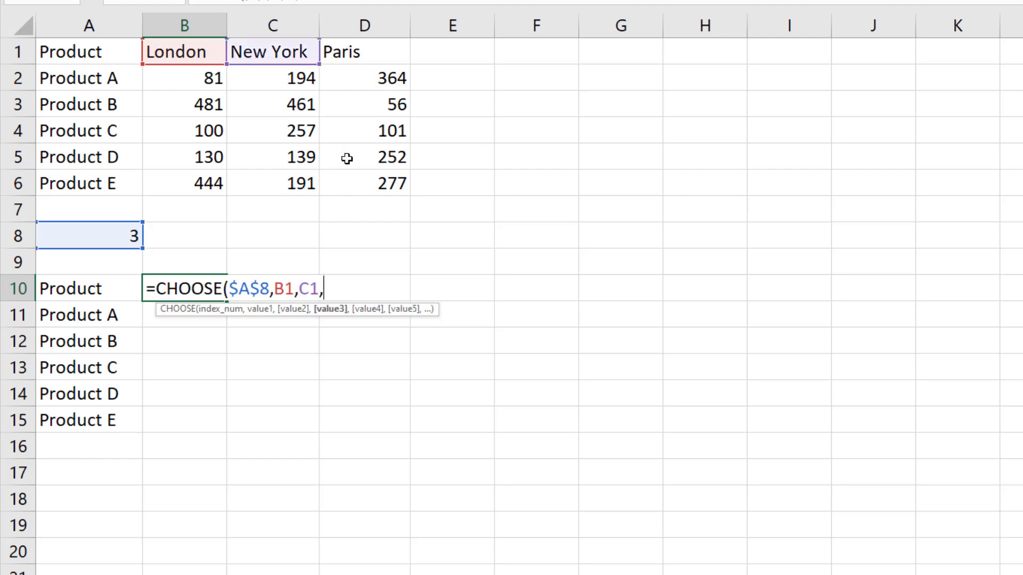
click(400, 51)
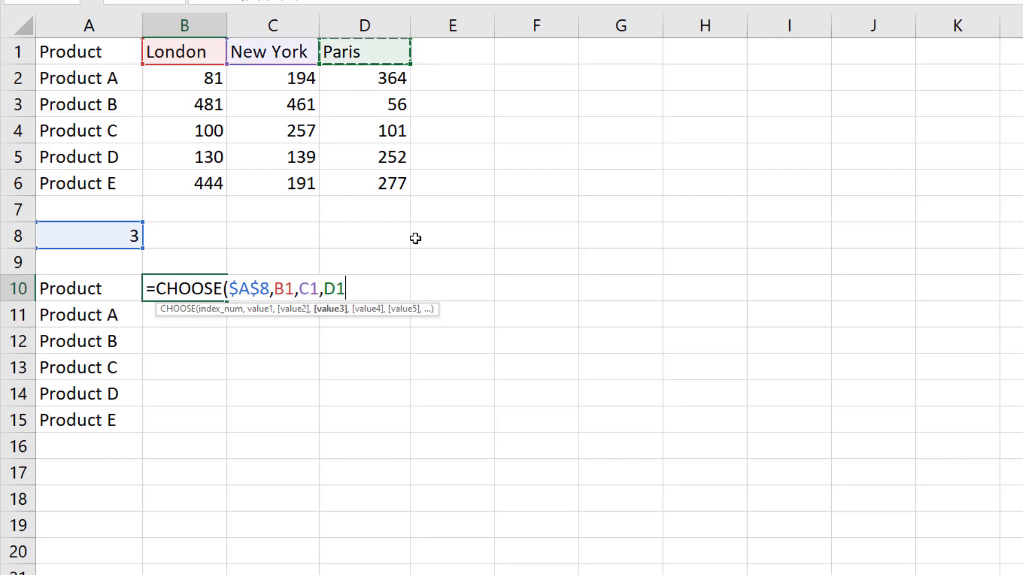
text())
key(Return)
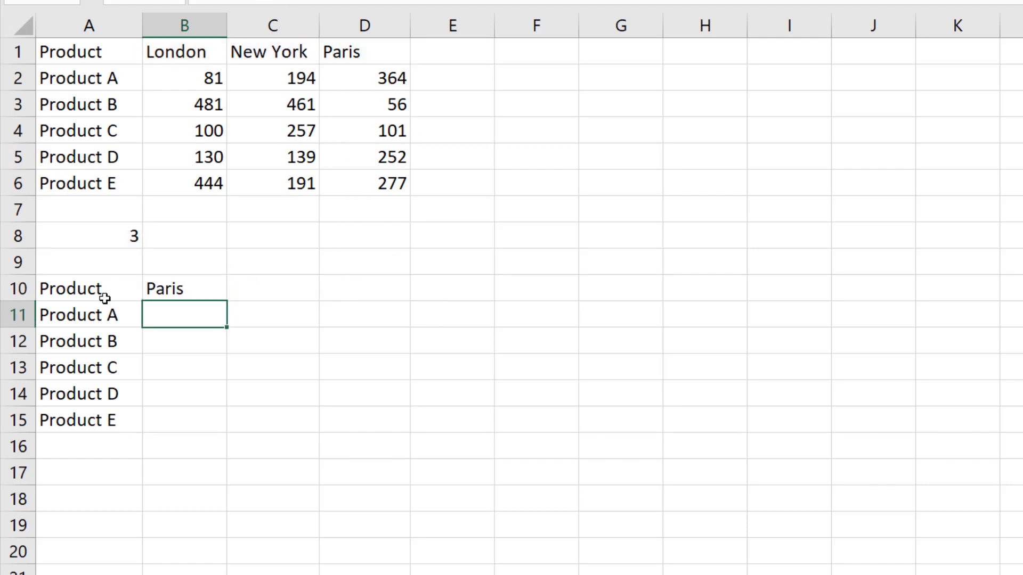
- Fill the CHOOSE formula from B10 down to B15 and review the formula in B10
click(184, 292)
drag(226, 301, 222, 426)
double_click(207, 287)
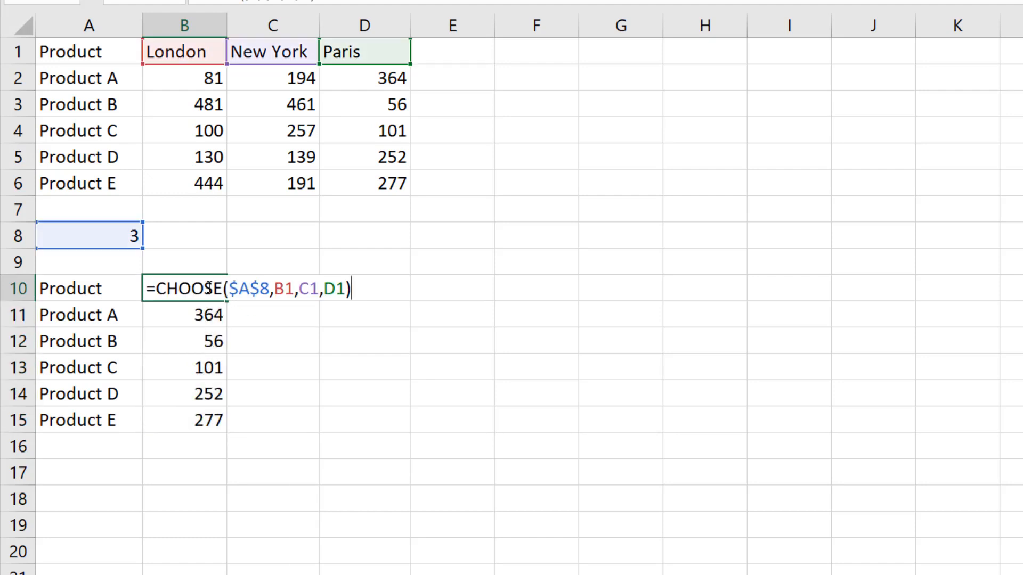
click(144, 289)
key(Return)
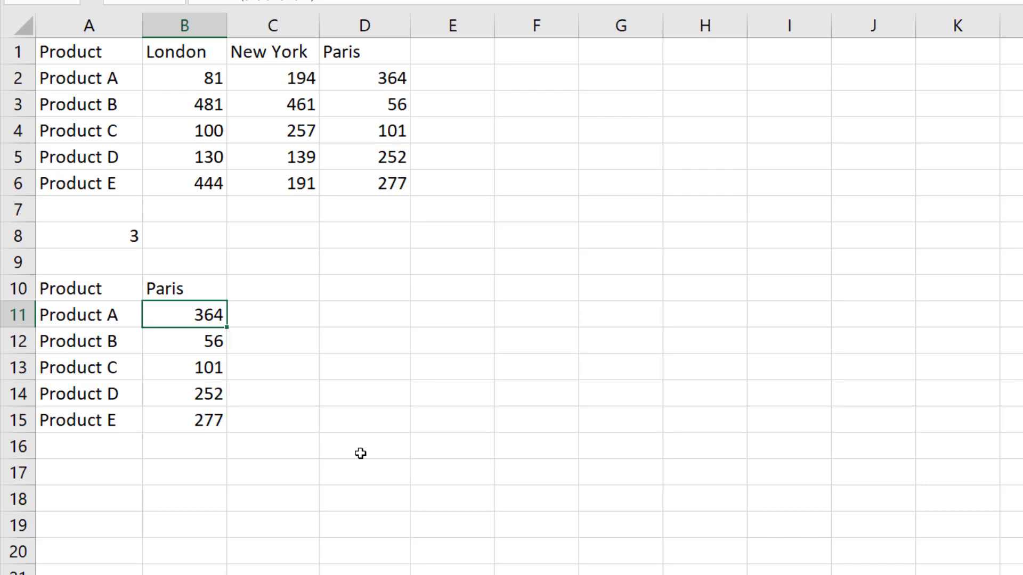
- Insert a 2-D clustered column chart from the range A10:B15
drag(114, 289, 180, 415)
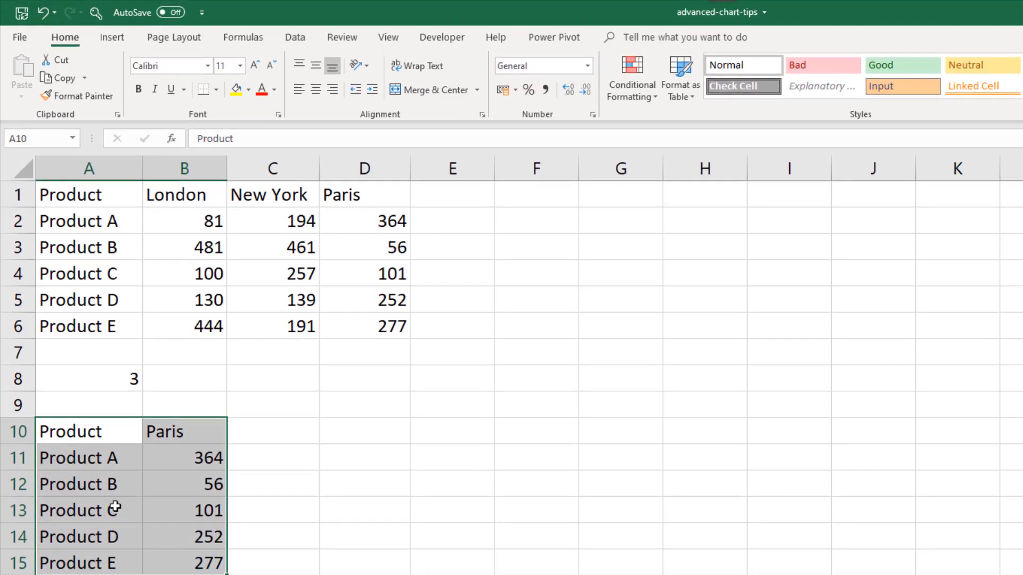
click(111, 39)
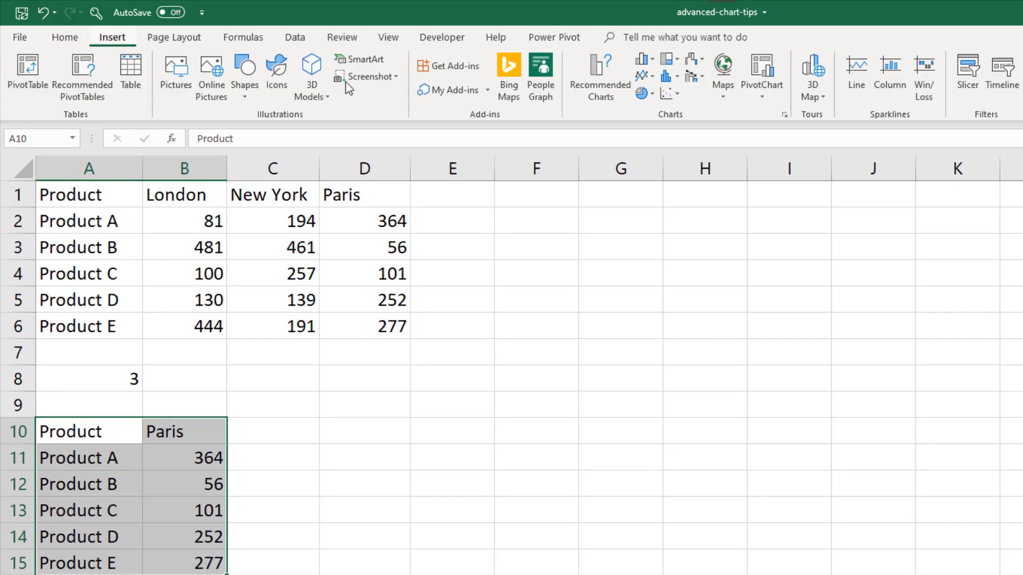
click(644, 58)
click(655, 108)
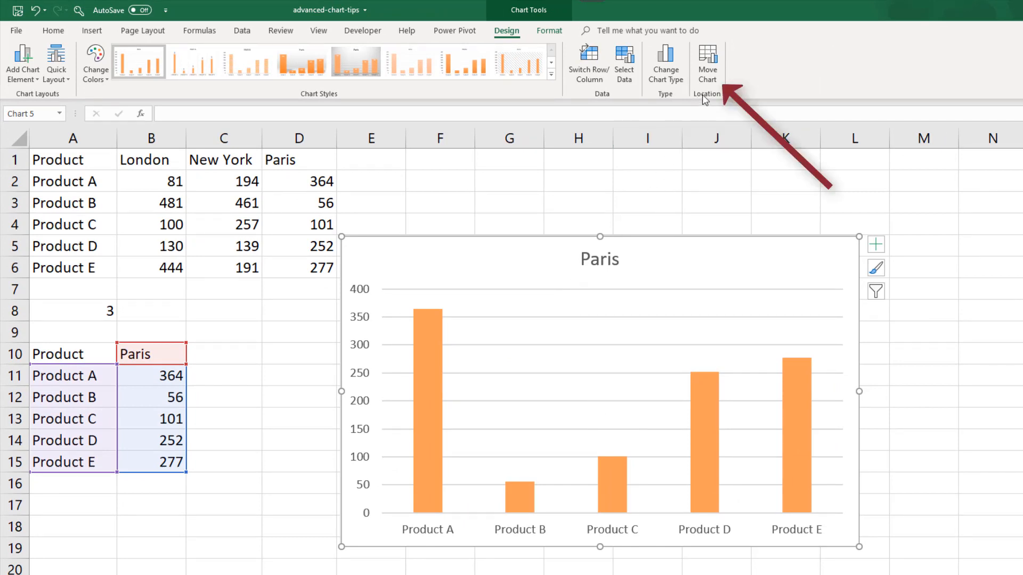
- Move the Paris column chart to the Interactive Chart sheet as an object and place it beside the city option buttons
click(707, 61)
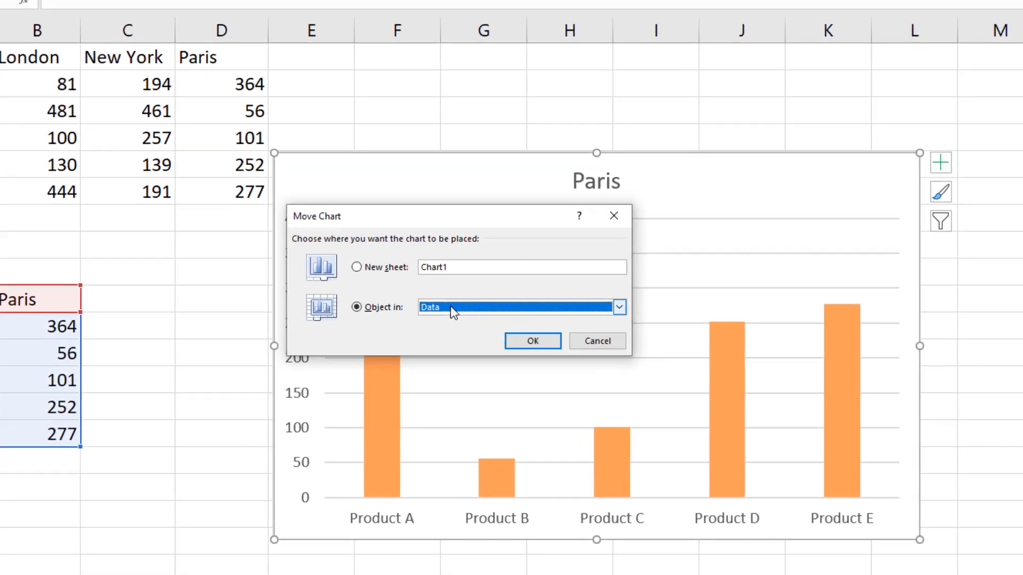
click(449, 306)
click(456, 351)
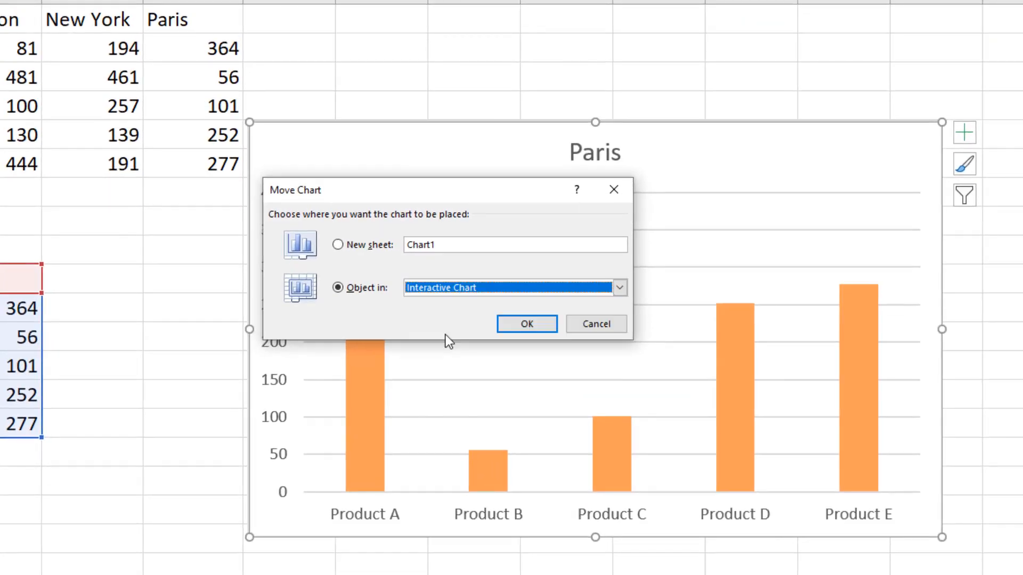
click(525, 326)
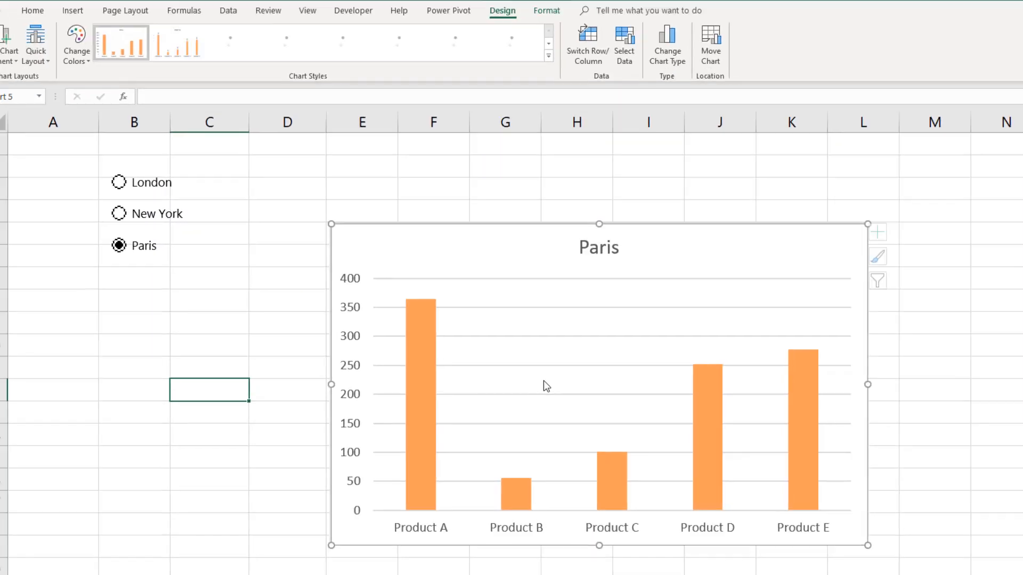
drag(466, 239, 372, 208)
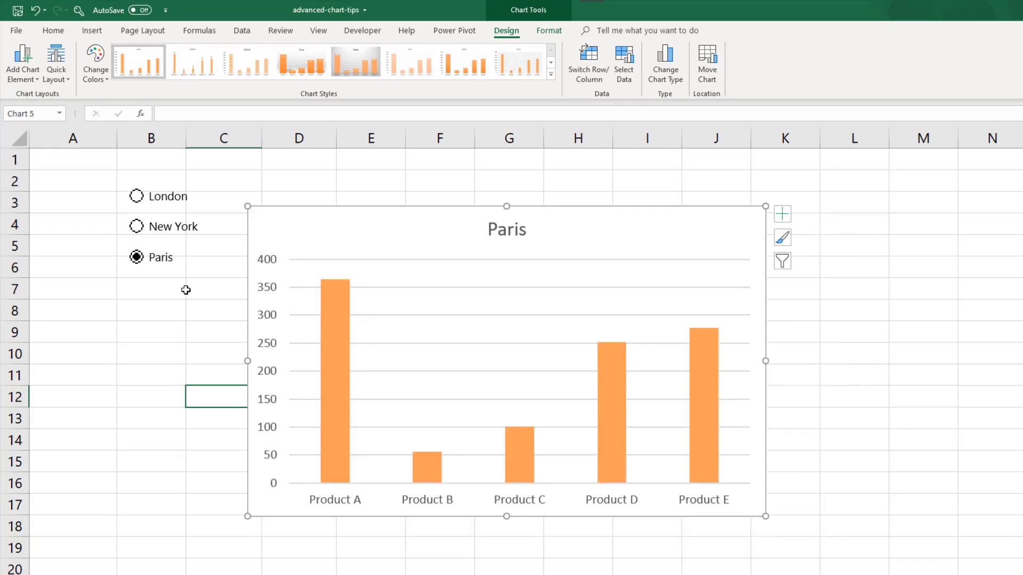
- Test the interactive chart by selecting the New York, London and Paris options in turn
click(137, 227)
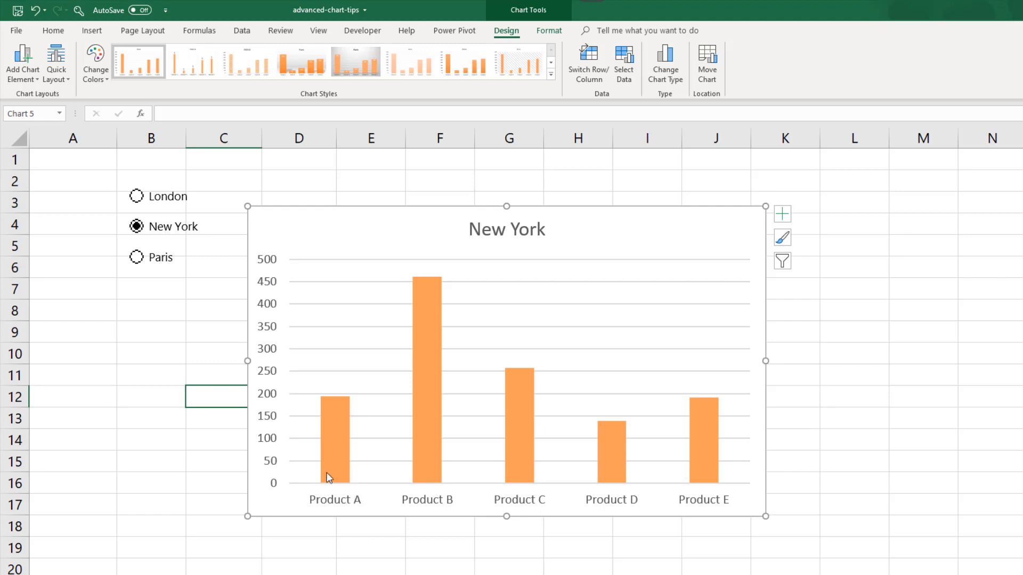
click(136, 196)
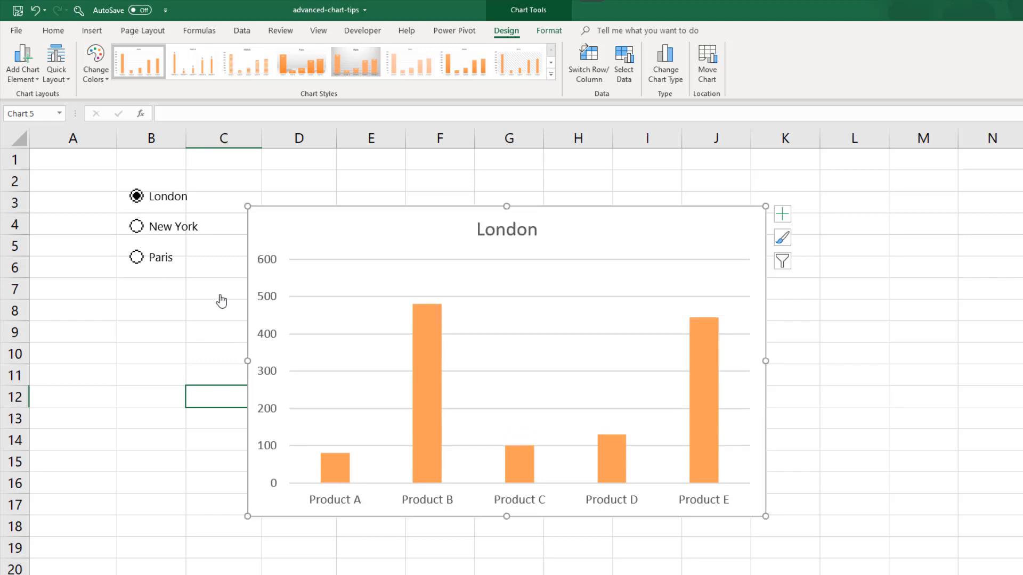
click(137, 258)
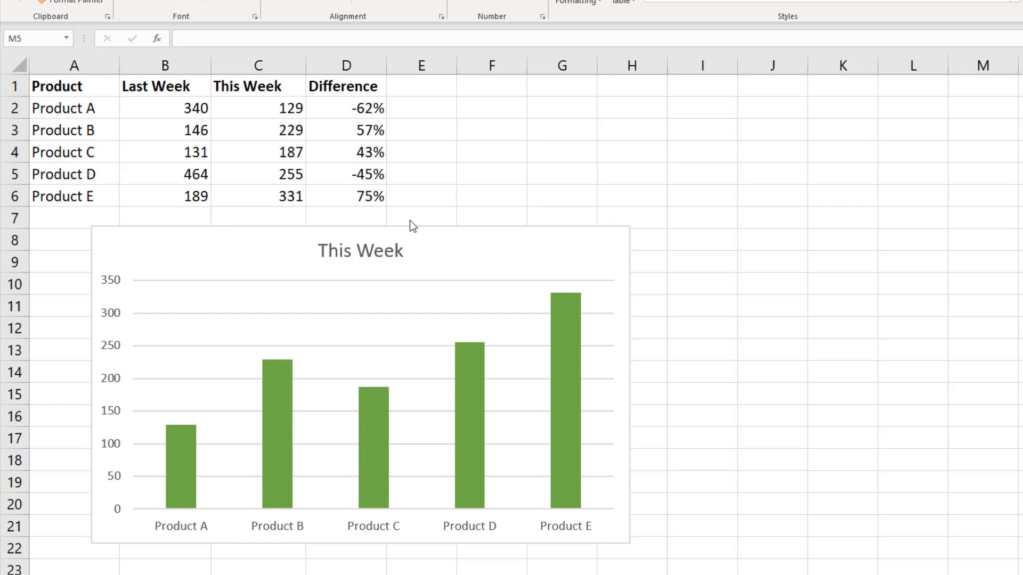
- Add data labels to the This Week column chart and open their detailed formatting options
click(458, 235)
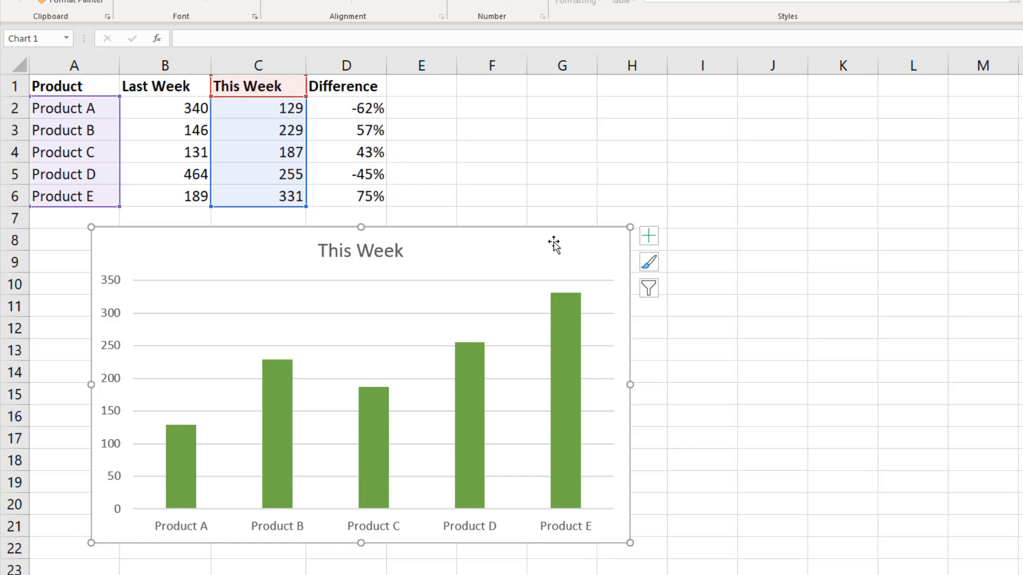
click(653, 244)
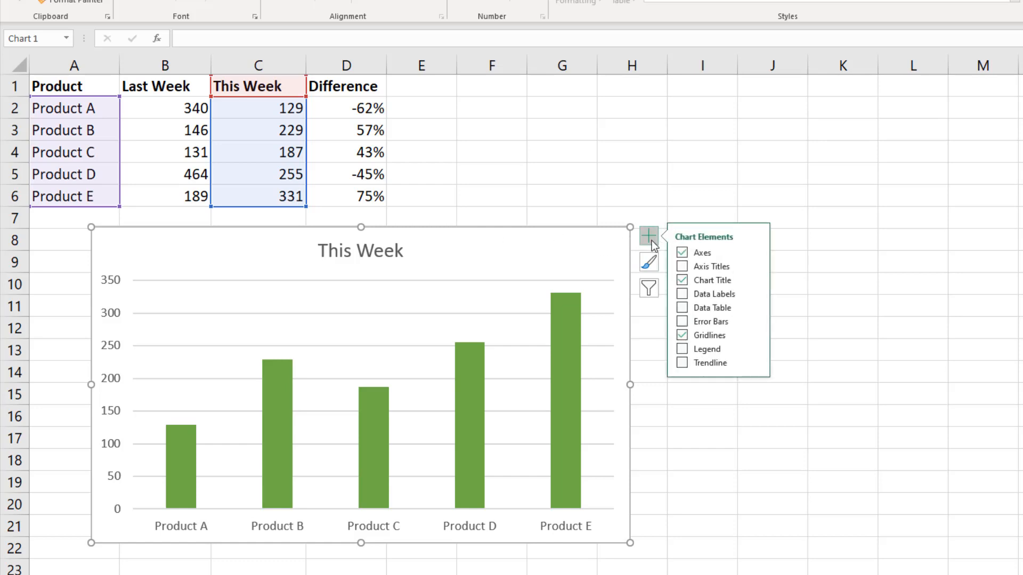
click(755, 294)
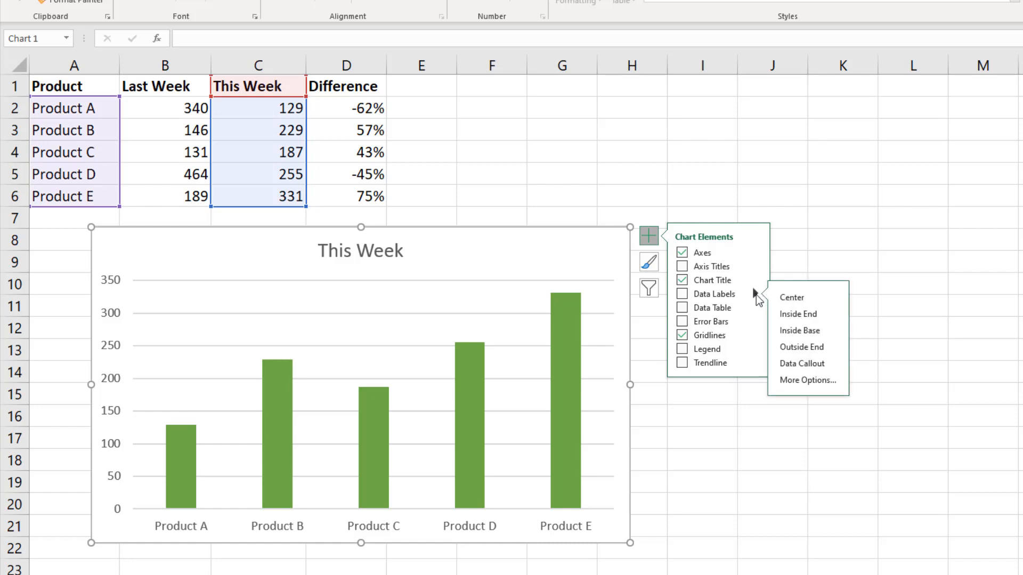
click(822, 382)
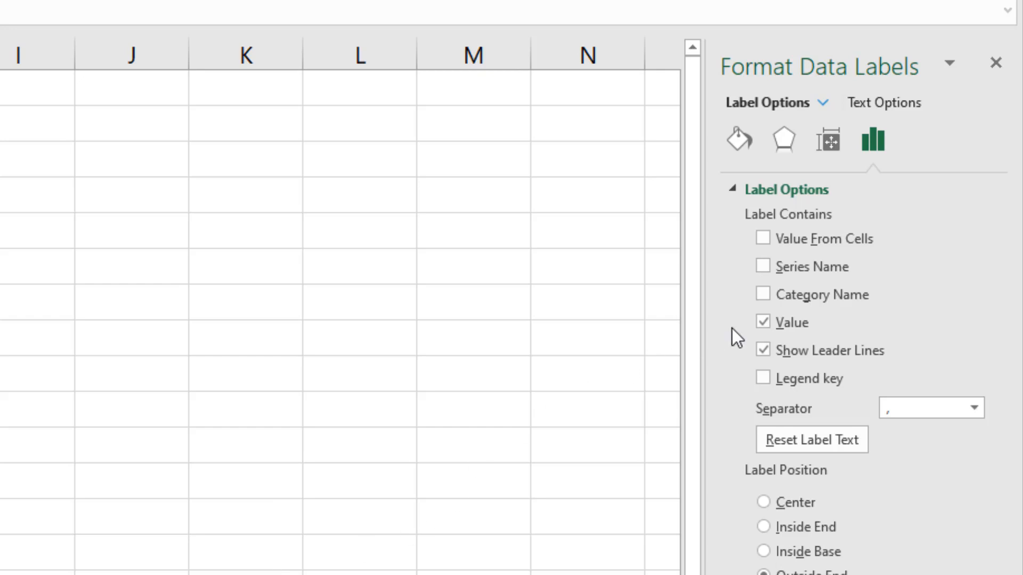
- Make the data labels show the Difference percentages from cells D2:D6 and stop them showing the series values
click(763, 238)
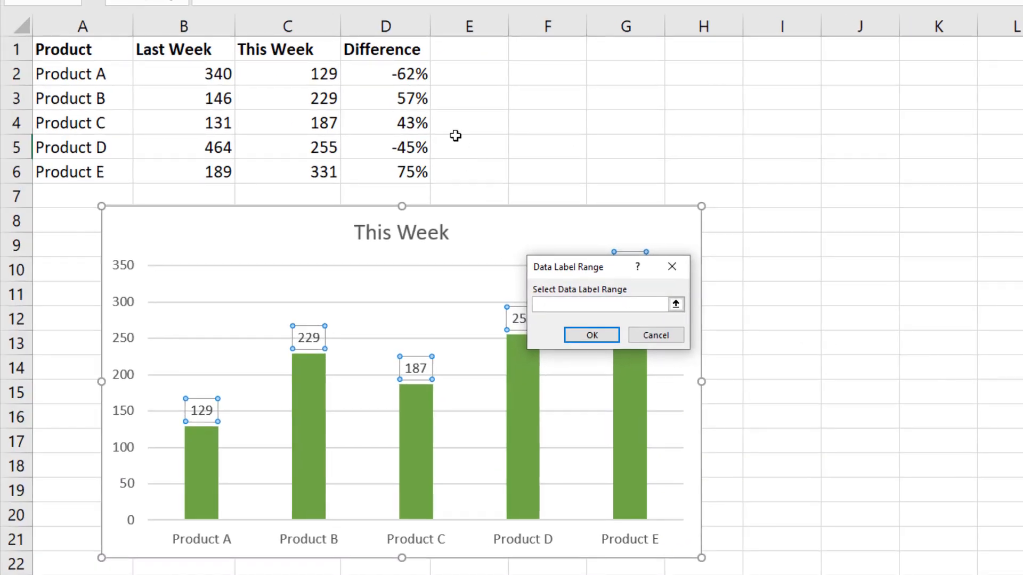
drag(417, 75, 413, 167)
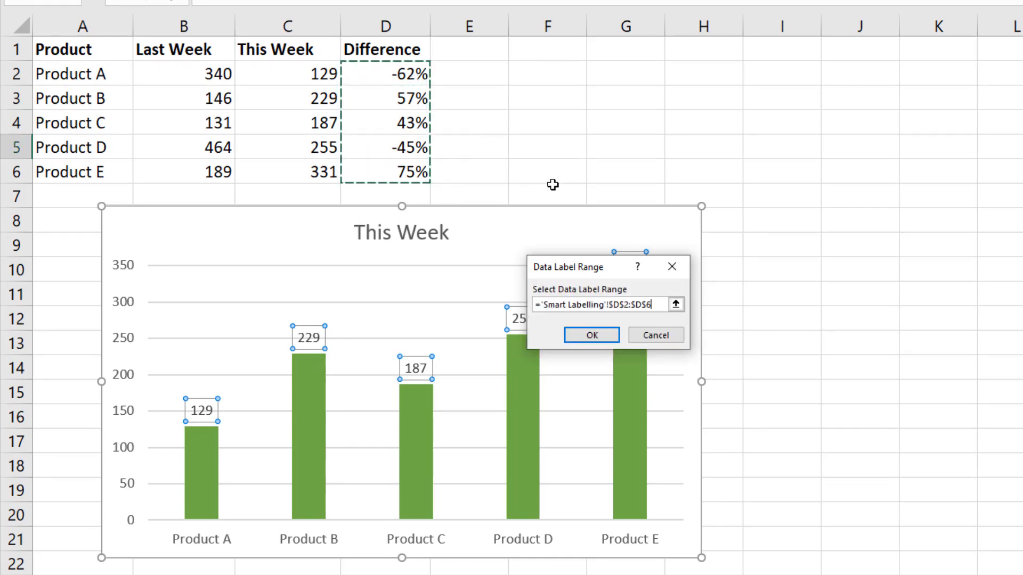
click(592, 335)
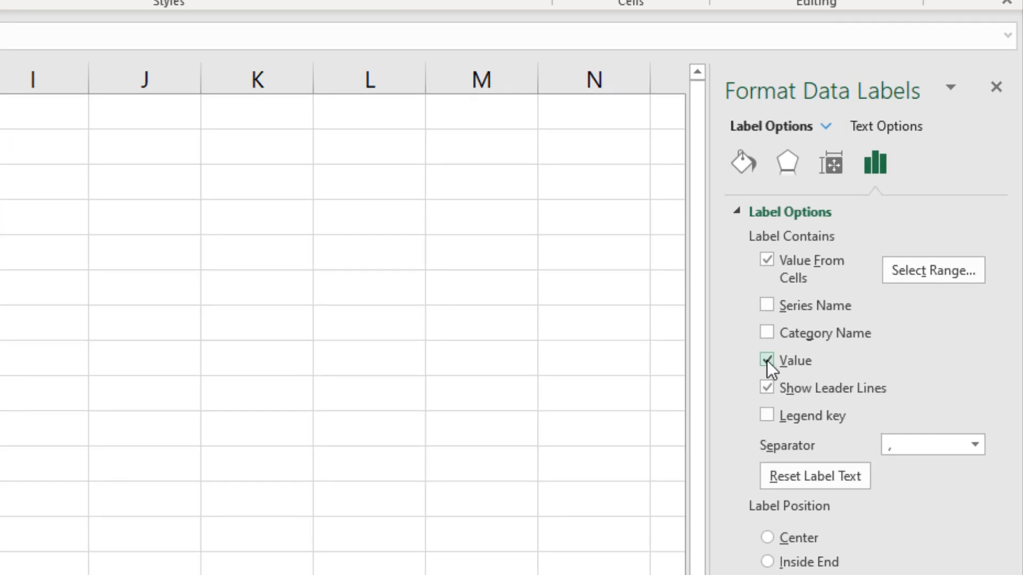
click(766, 360)
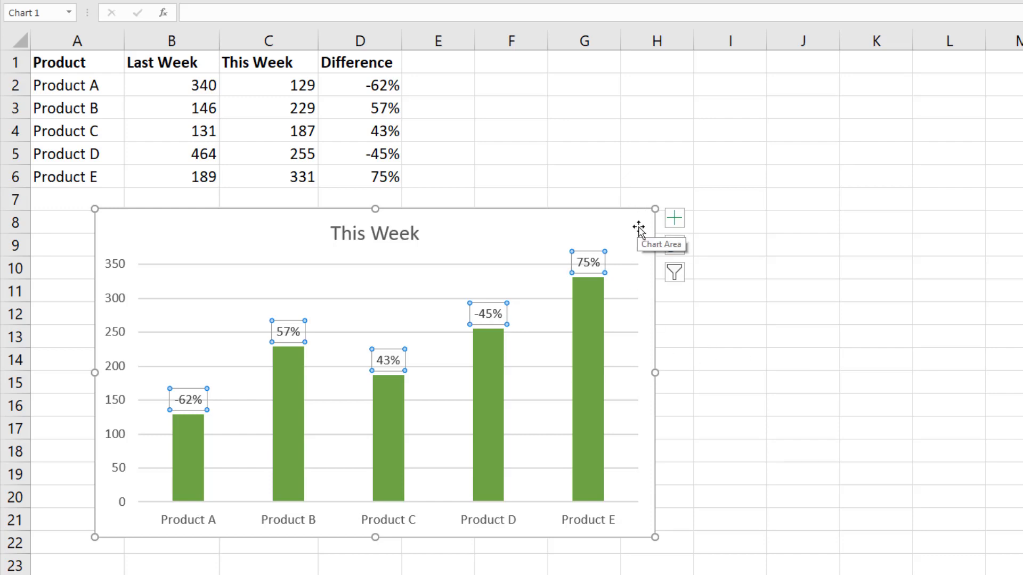
click(655, 266)
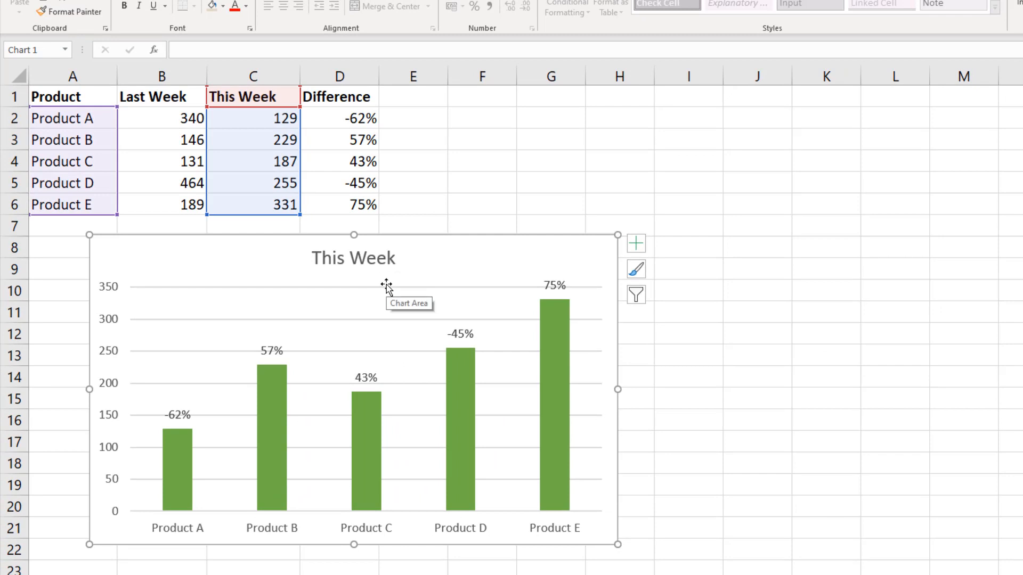
- Enter the formula ="This Weeks Total Sales: "&sum(C2:C6) in cell F3
click(491, 143)
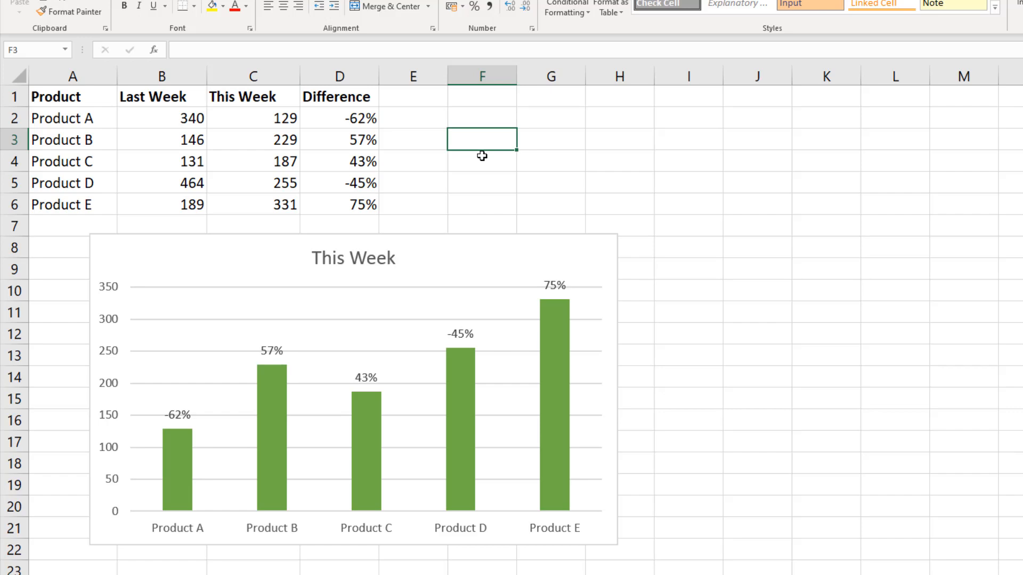
text(=)
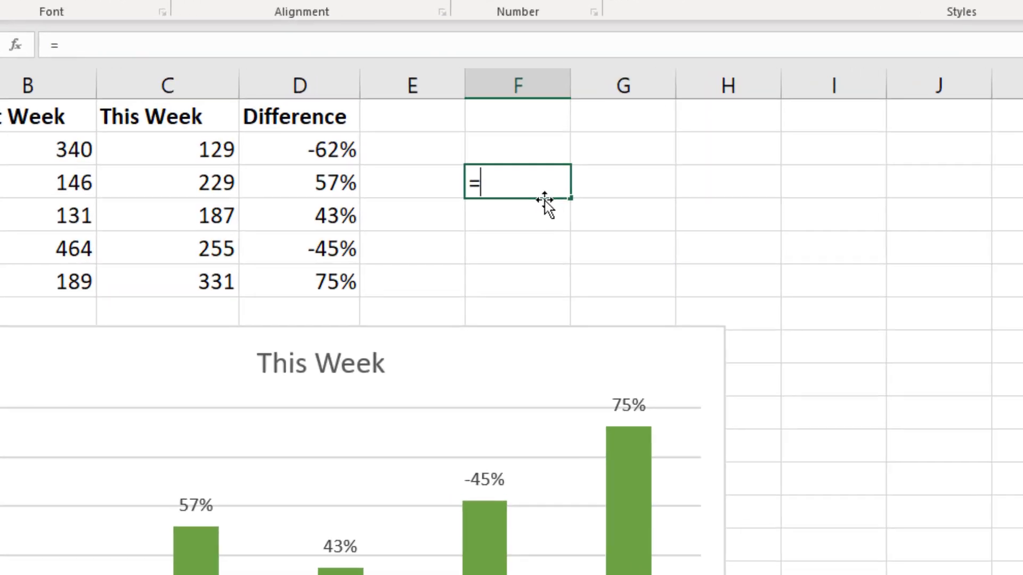
text("This Weeks )
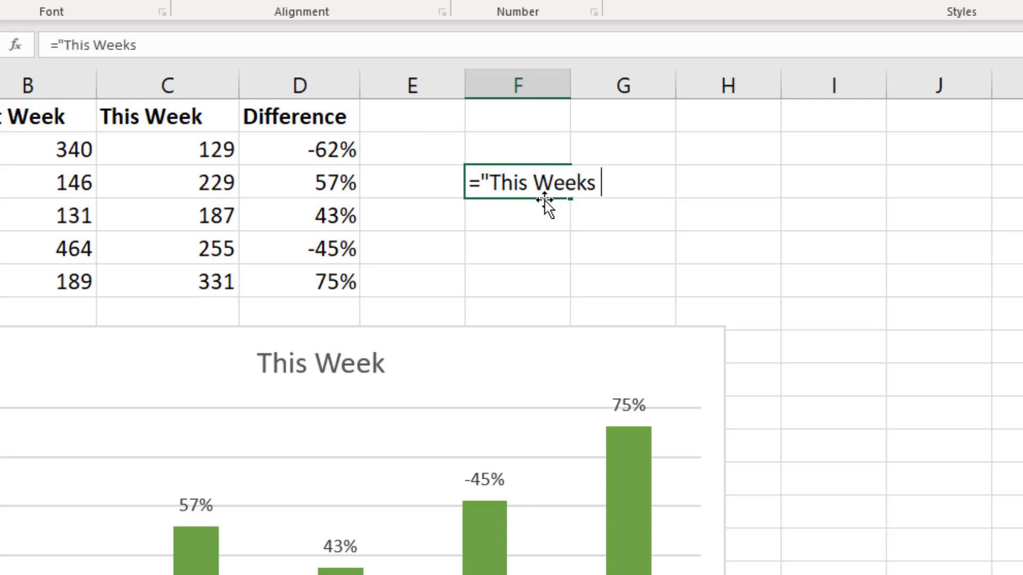
text(Total Sales: )
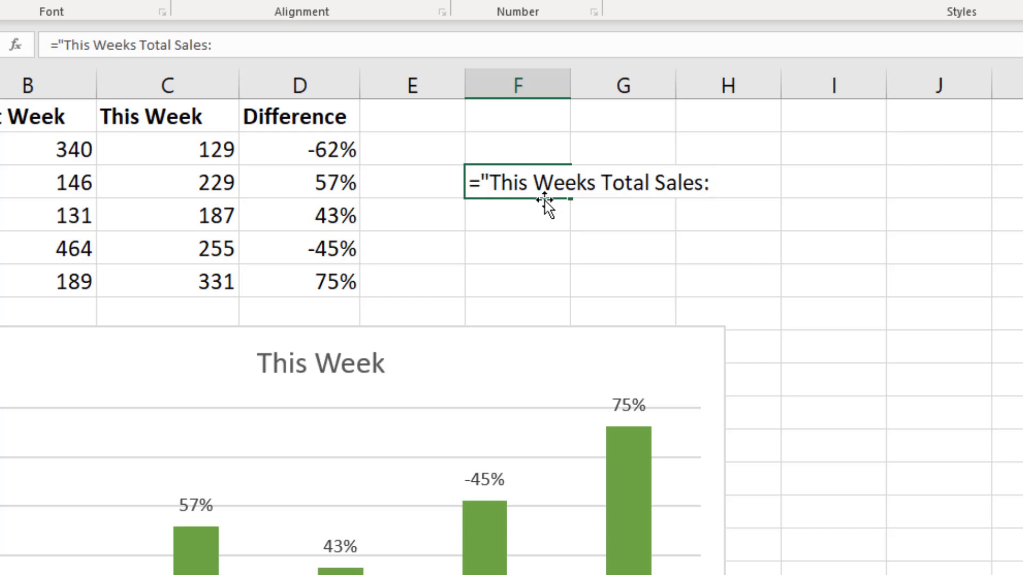
text("&)
text(sum()
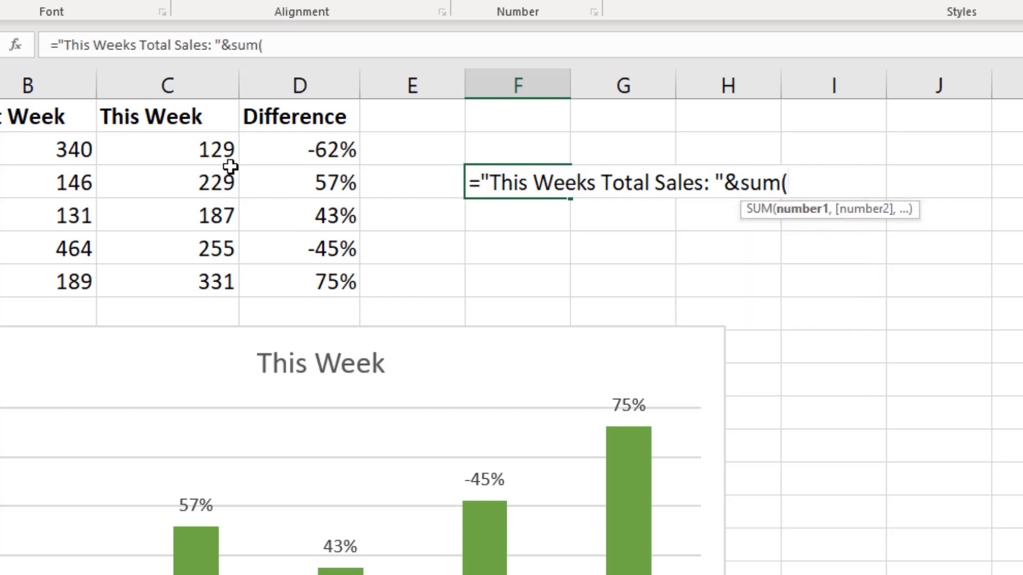
drag(230, 160, 213, 287)
text())
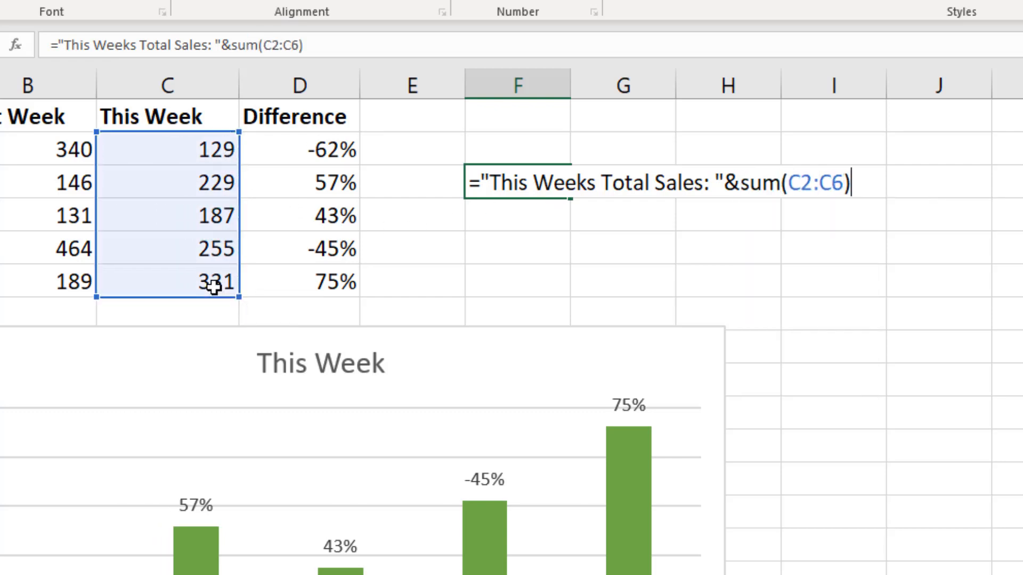
key(Return)
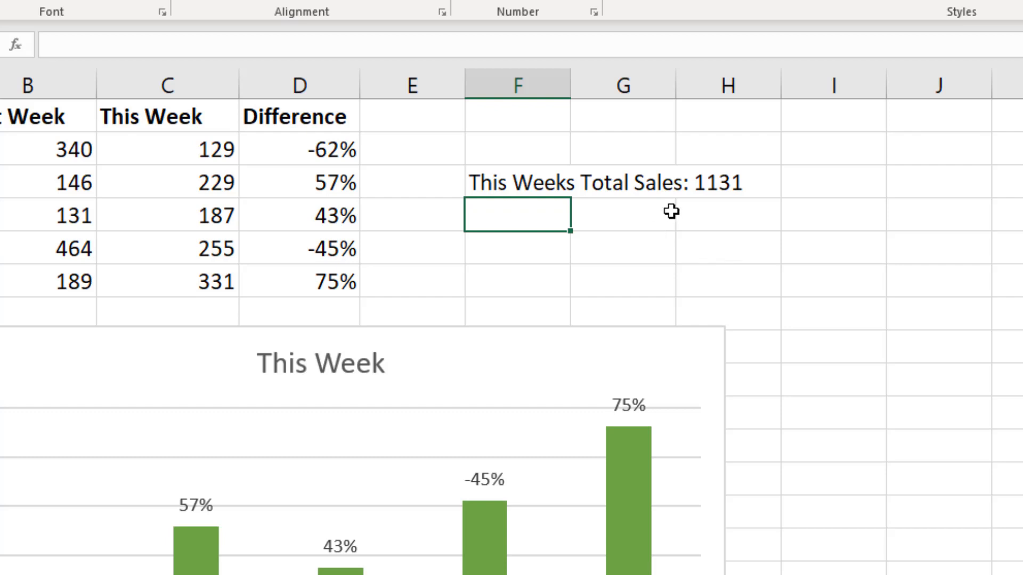
- Link the chart title to cell F3 of the Smart Labelling sheet with the formula ='Smart Labelling'!$F$3
click(364, 366)
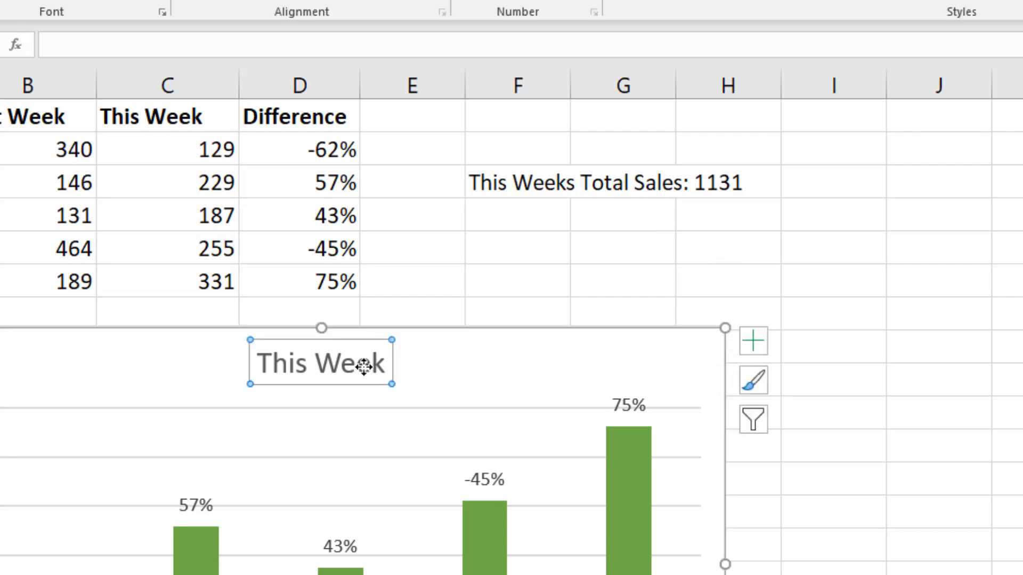
click(183, 47)
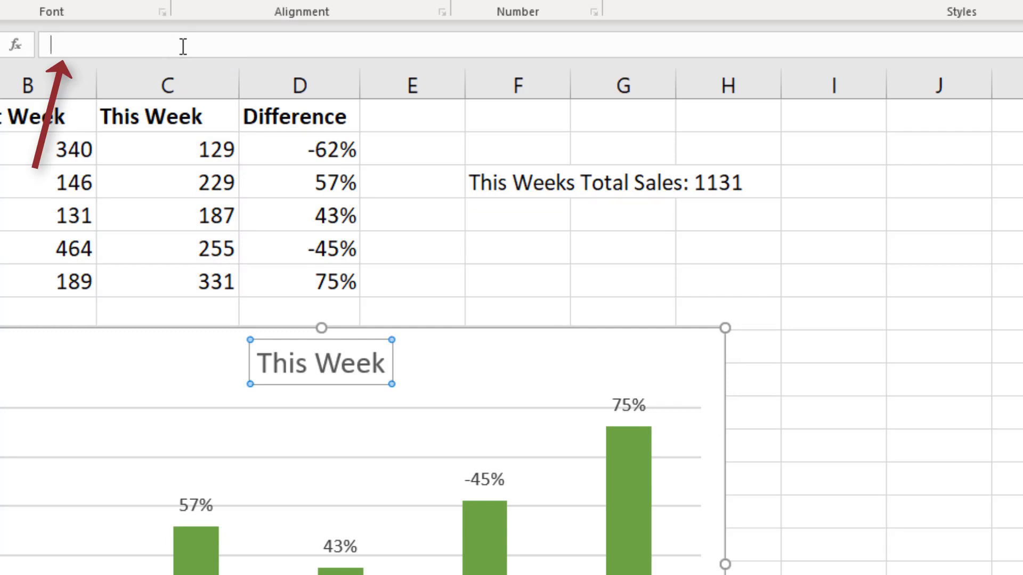
text(=)
click(487, 183)
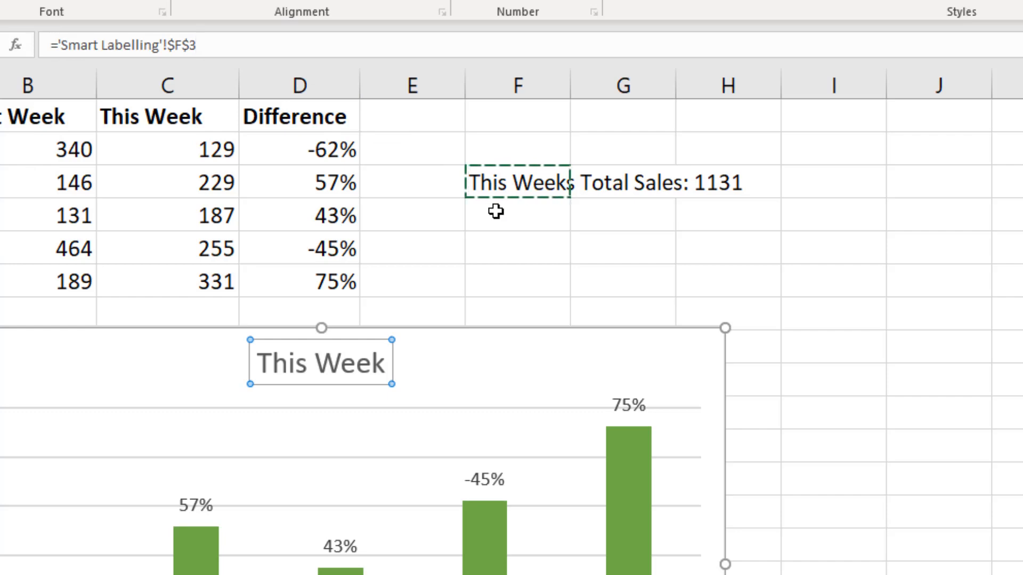
key(Return)
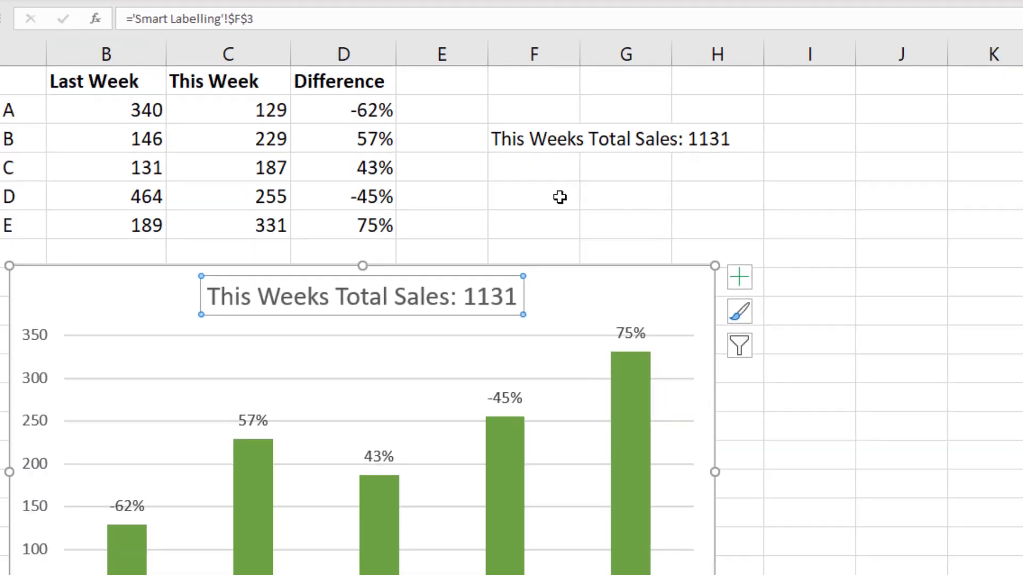
click(547, 250)
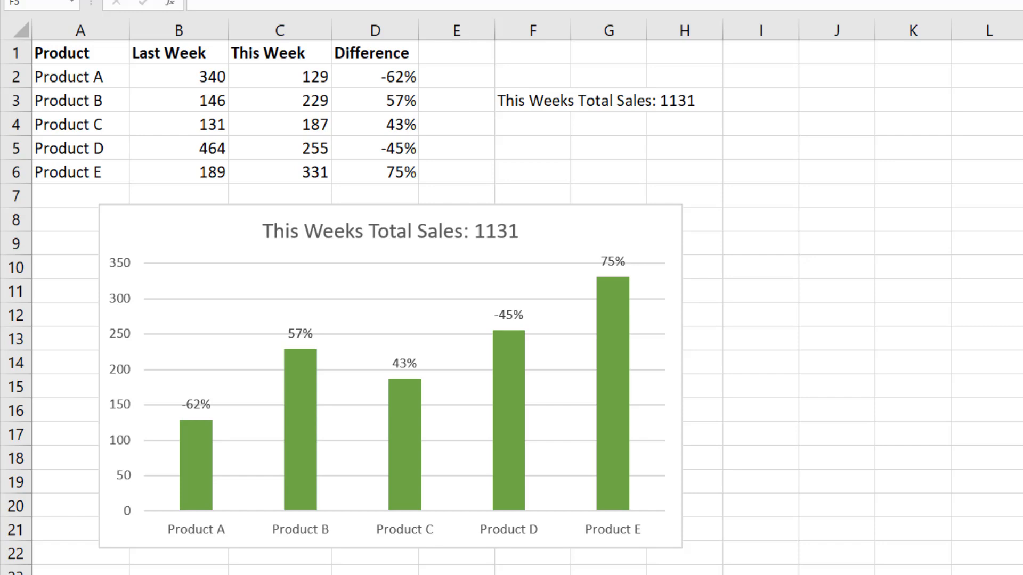
- Give the Difference cells D2:D6 a custom number format whose positive section is "▲ "0%
click(371, 80)
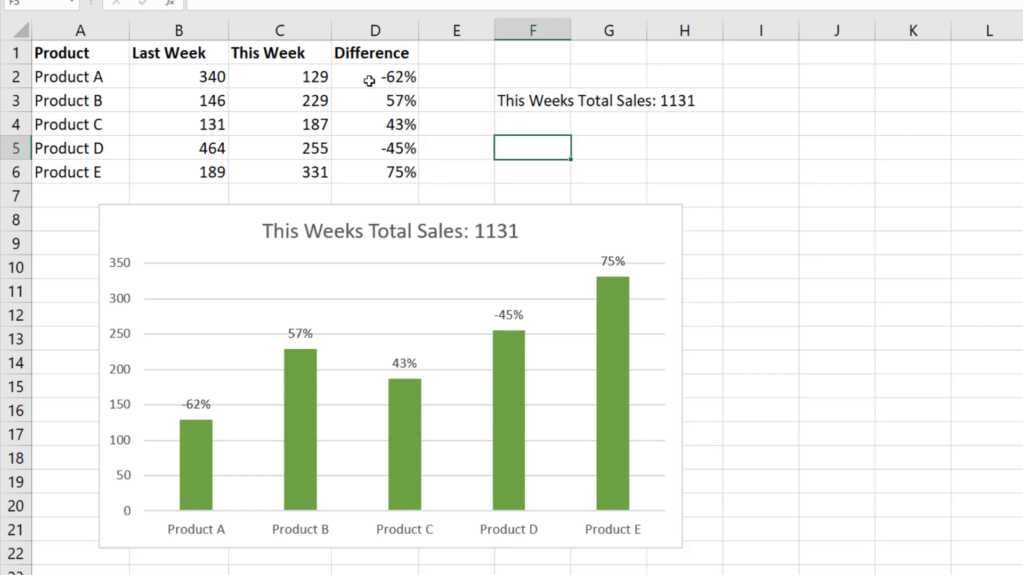
drag(369, 80, 369, 172)
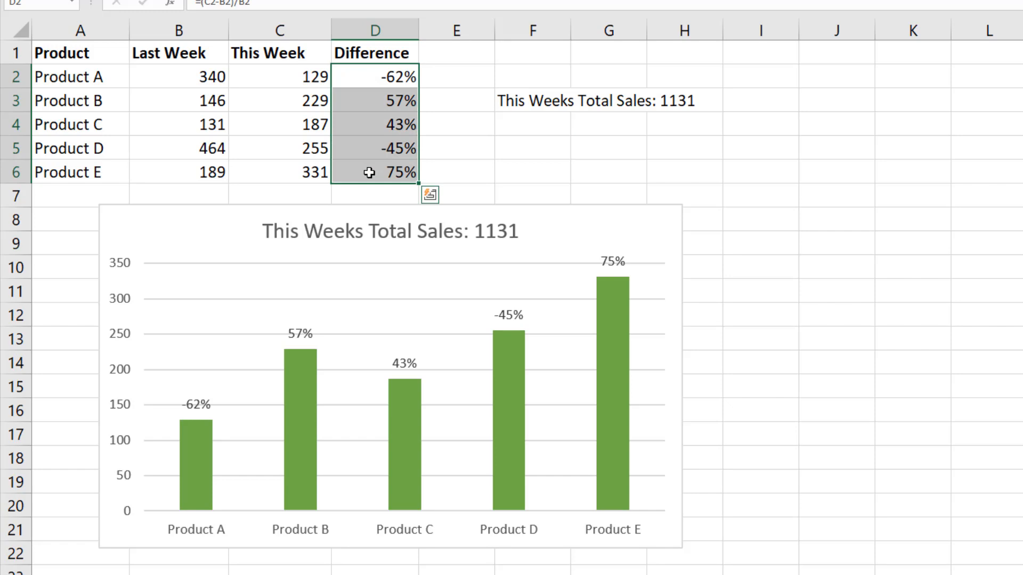
key(ctrl+1)
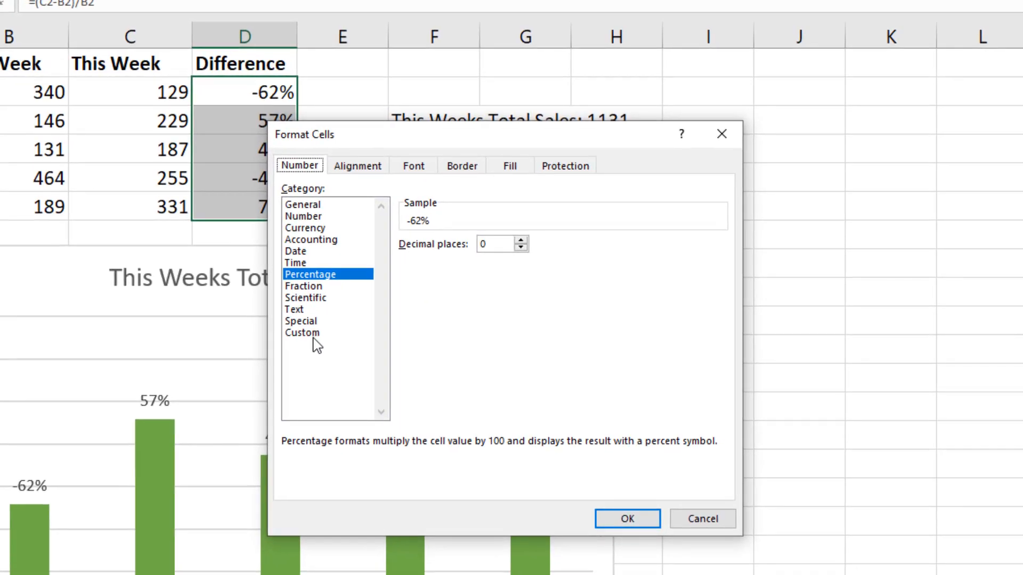
click(431, 278)
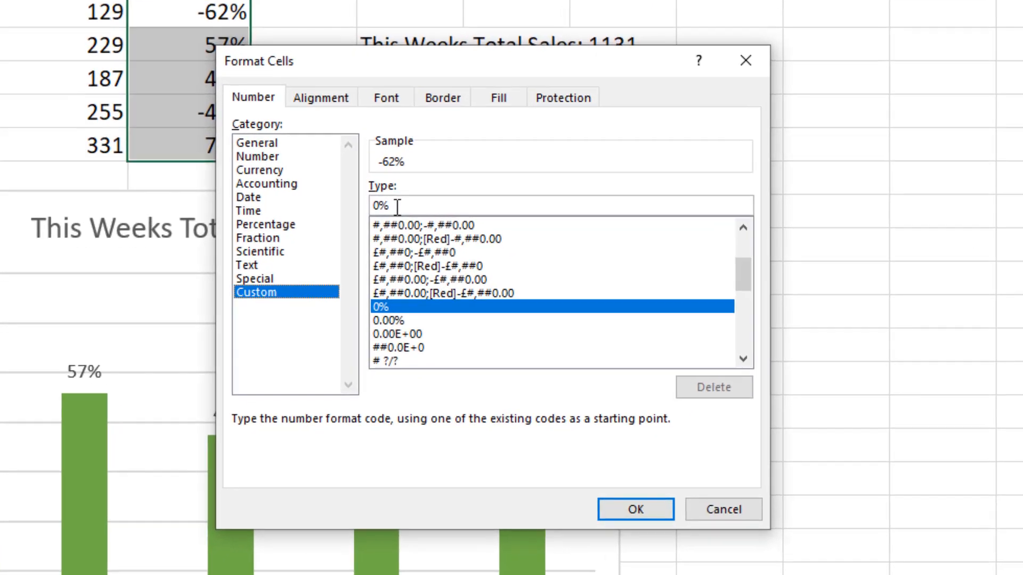
drag(395, 203, 368, 201)
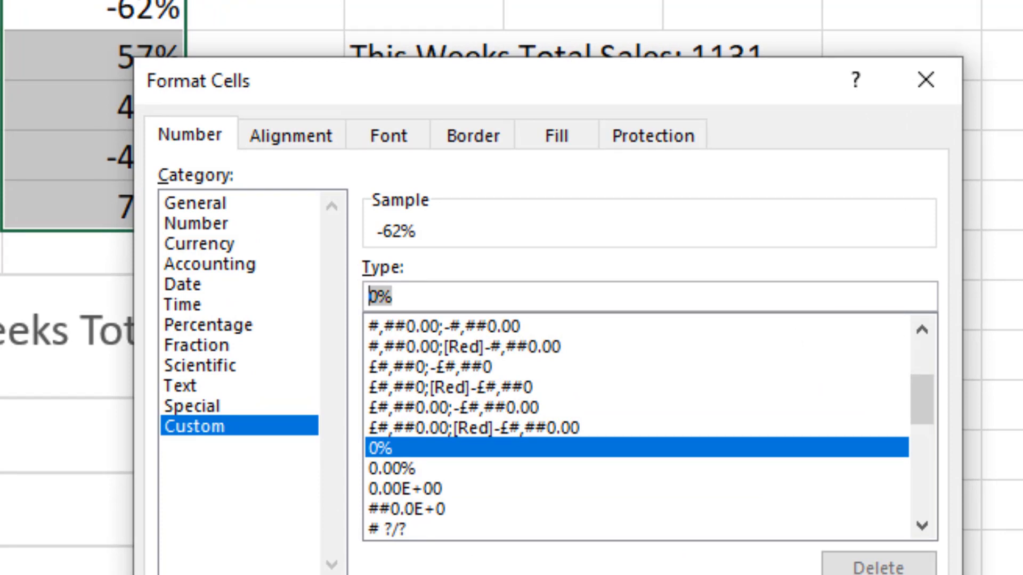
text(")
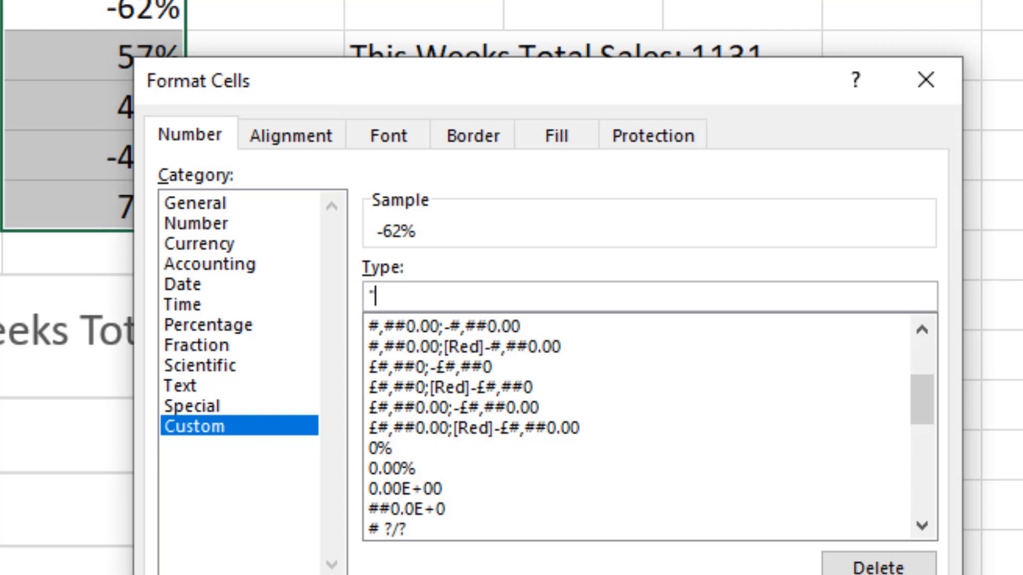
text(▲)
text(")
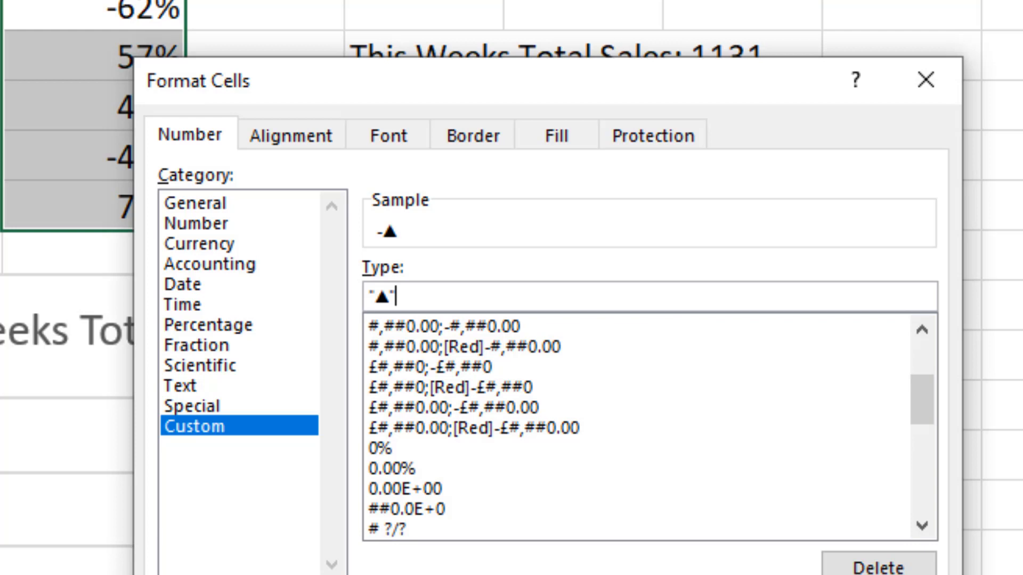
click(394, 294)
text("0%)
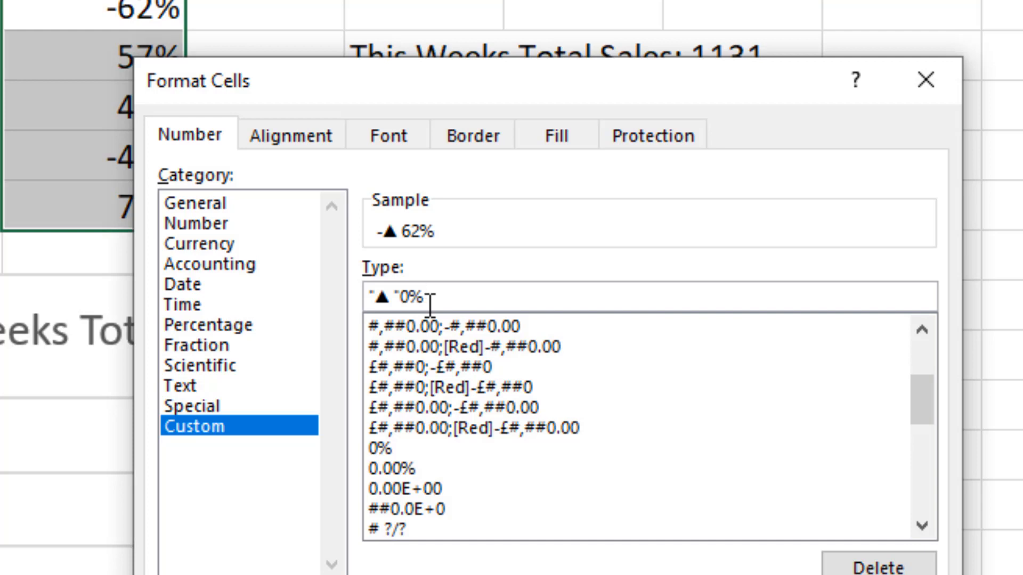
- Add the negative section [Red]"▼ "(-0%) to the custom number format and apply it to the Difference cells
text(;)
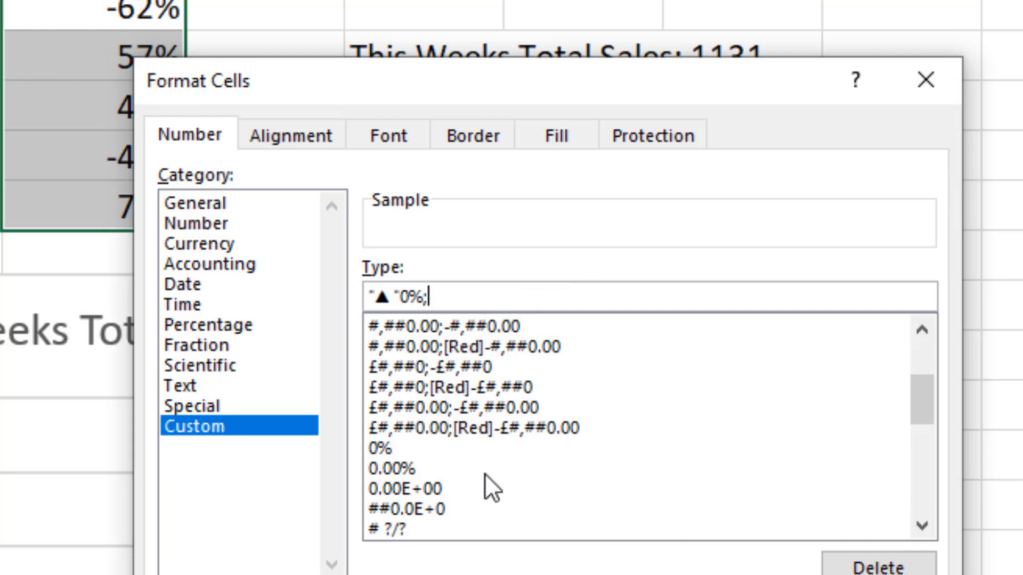
text([Red])
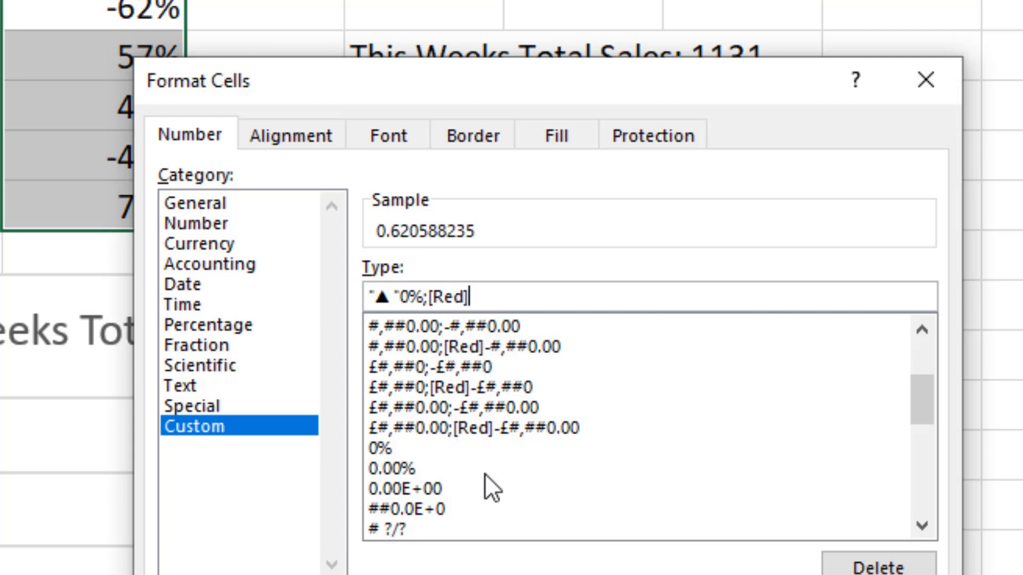
text(")
text(▼ ")
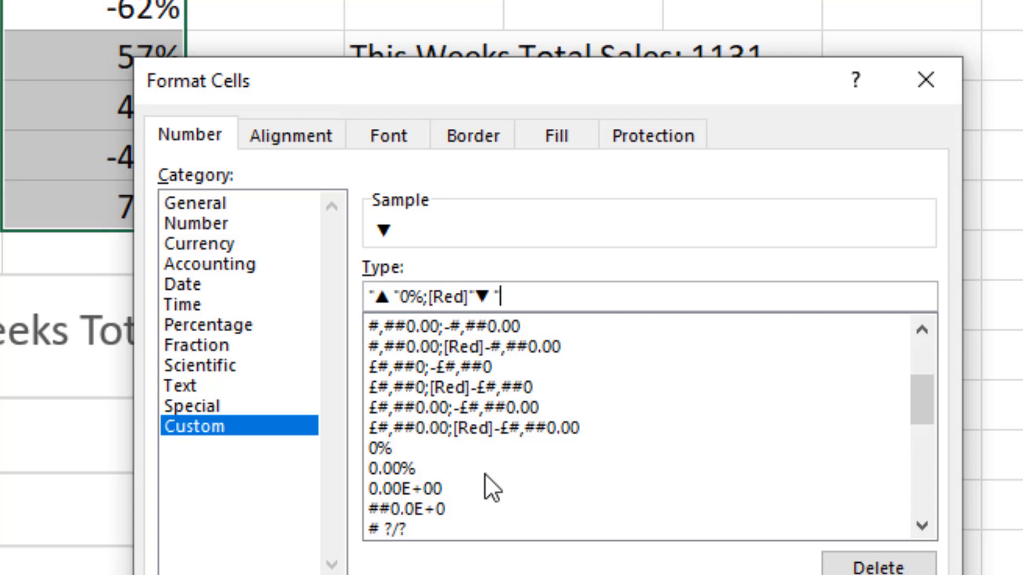
text((-0%))
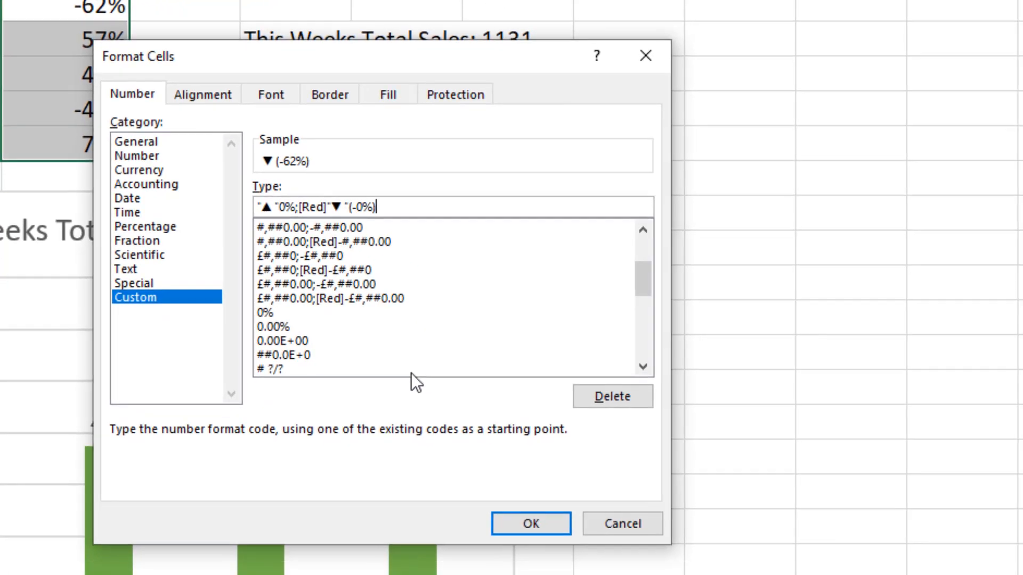
click(538, 530)
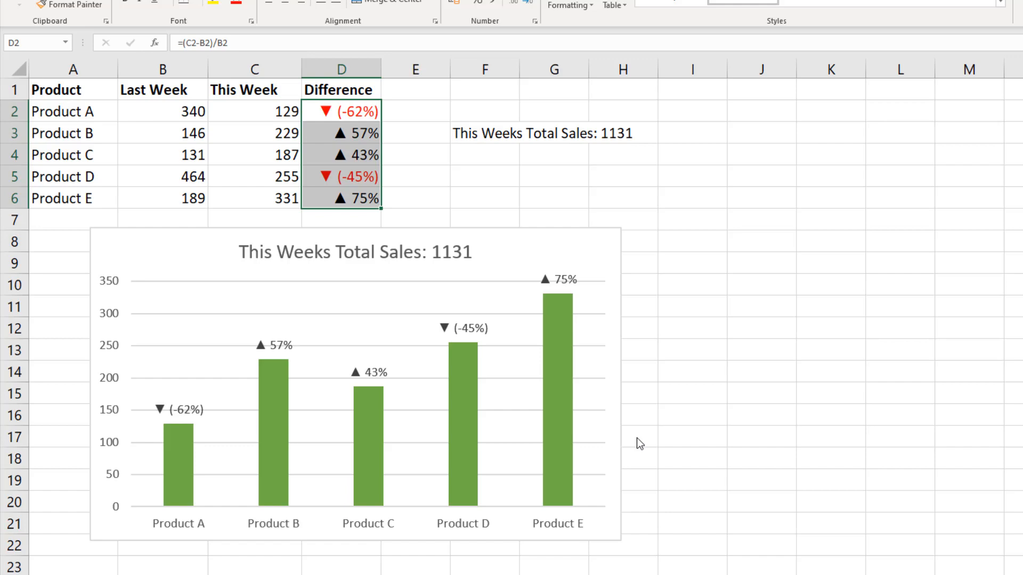
- Open the number format settings of the column chart's data labels
click(476, 330)
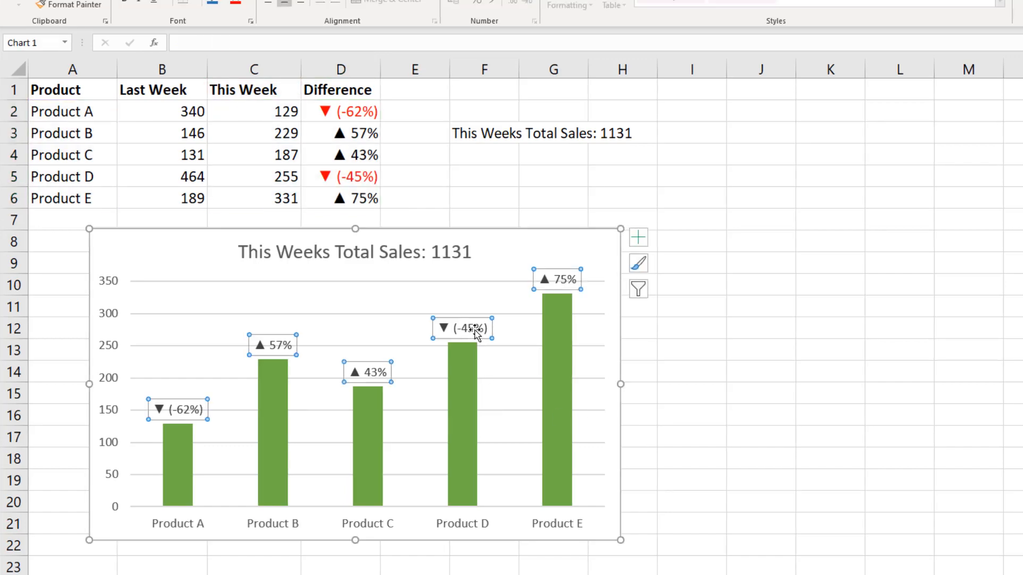
double_click(475, 330)
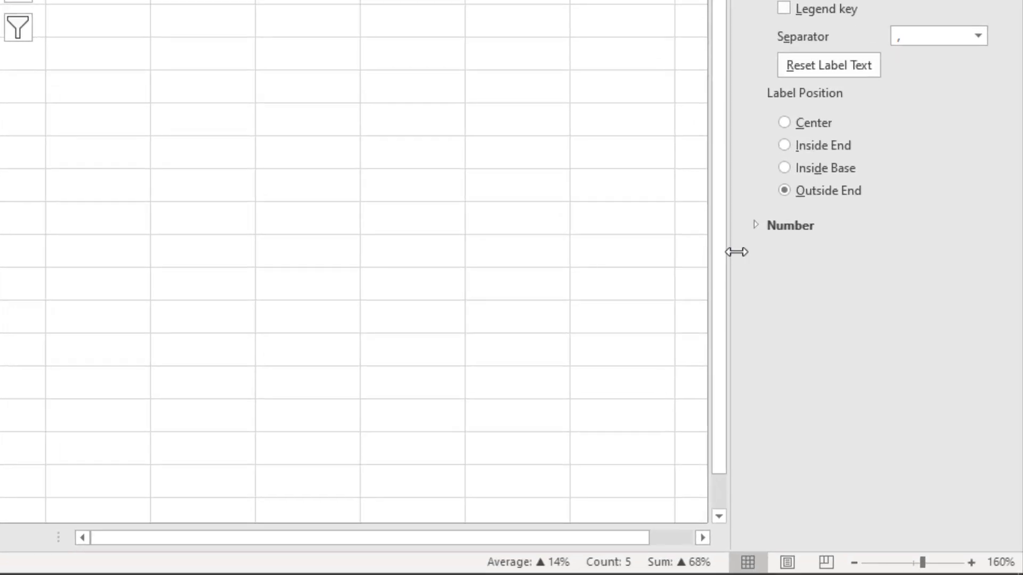
click(754, 228)
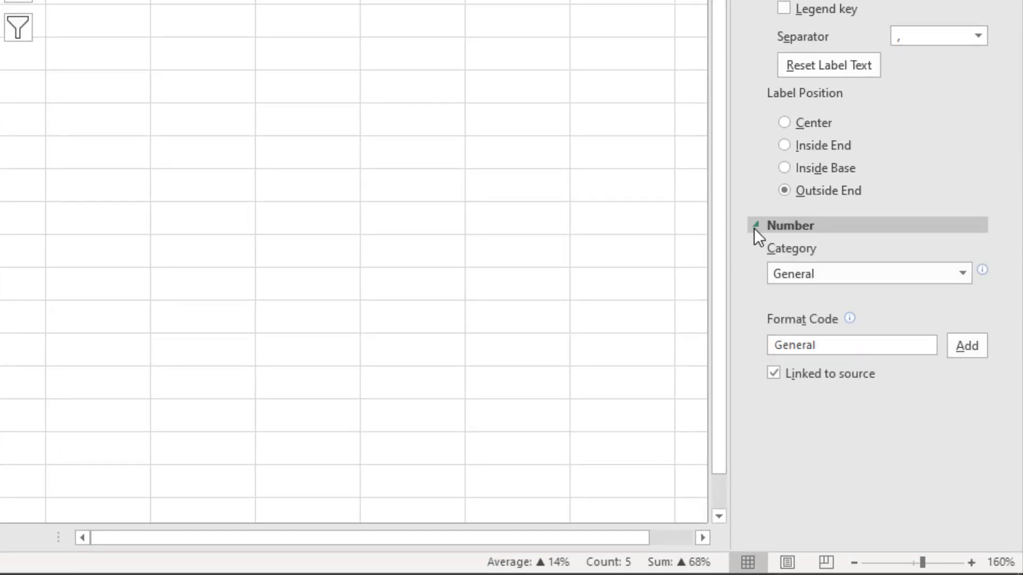